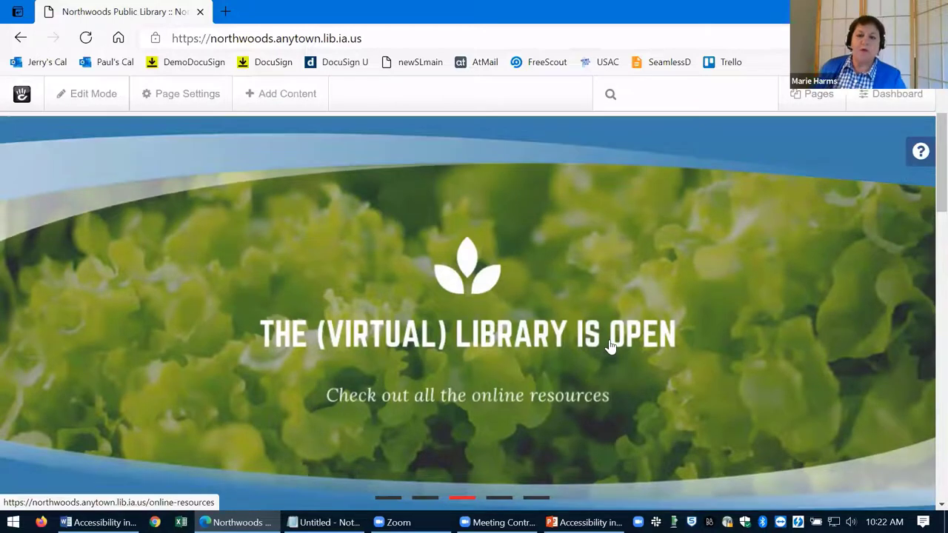
pyautogui.scroll(3, 610, 347)
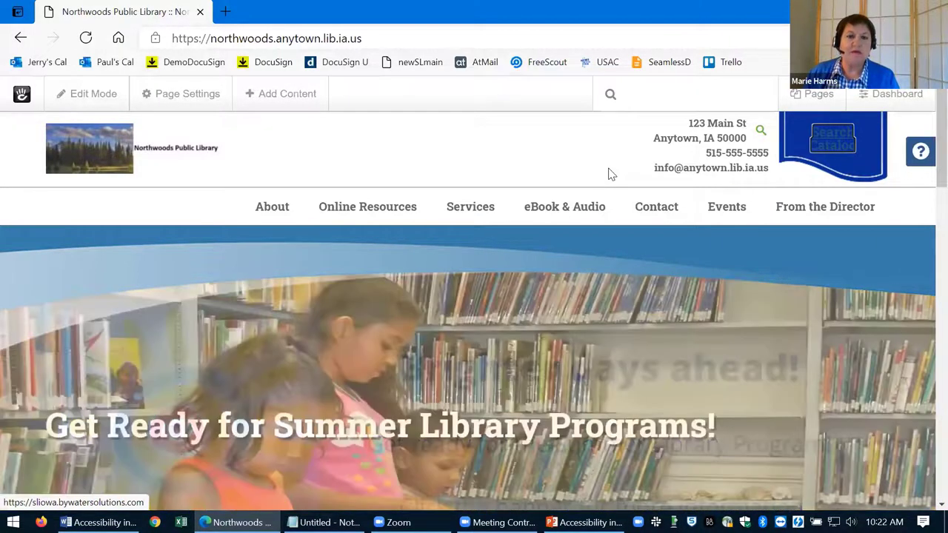
pyautogui.press('Tab')
pyautogui.press('Tab')
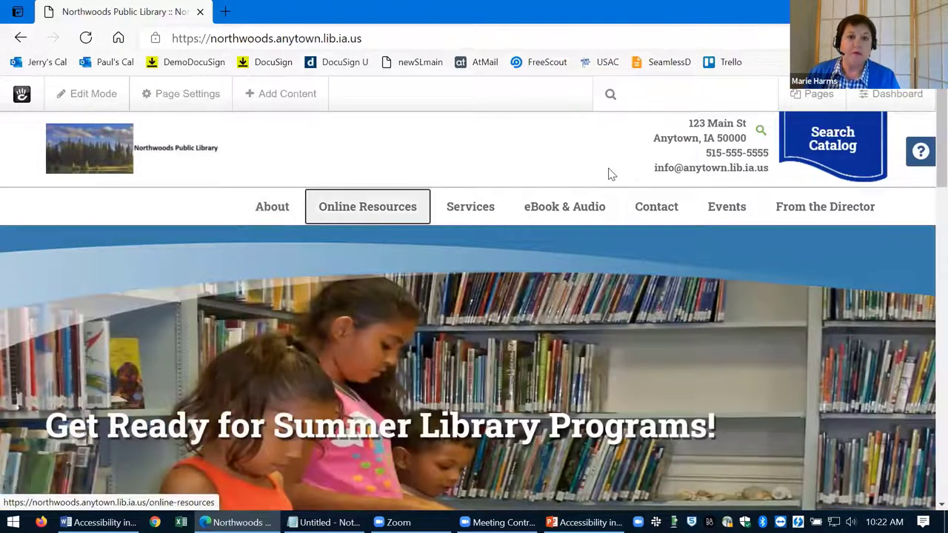
pyautogui.press('Tab')
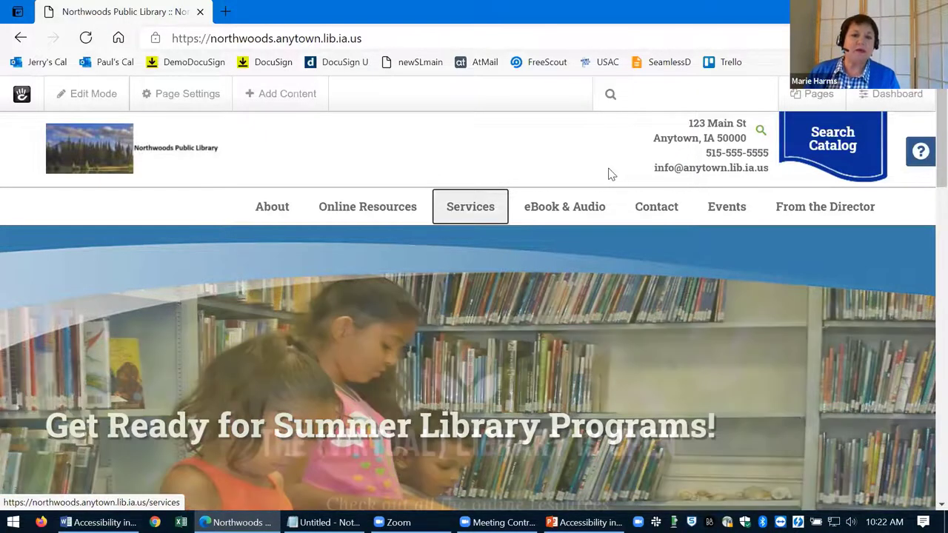
pyautogui.press('Tab')
pyautogui.press('Tab')
pyautogui.press('Tab')
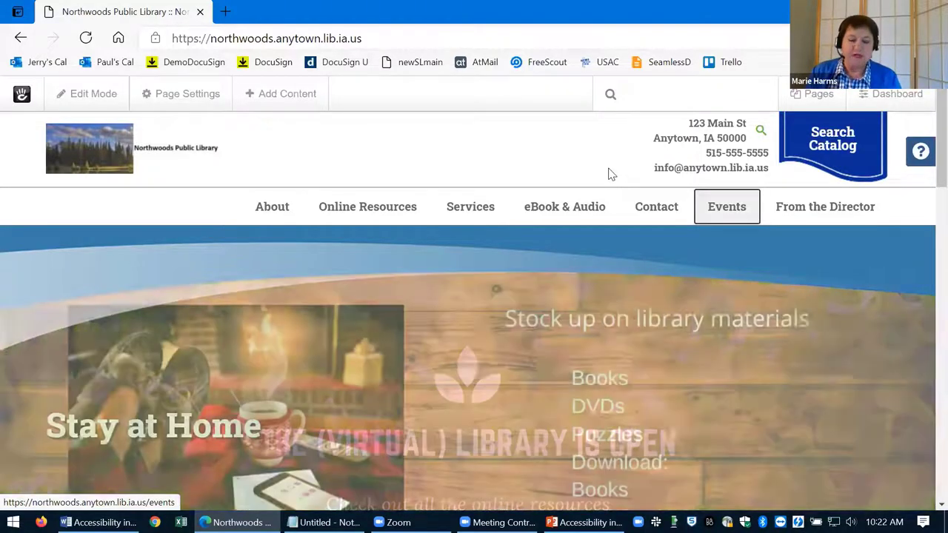
pyautogui.hotkey('shift', 'Tab')
pyautogui.hotkey('shift', 'Tab')
pyautogui.hotkey('shift', 'Tab')
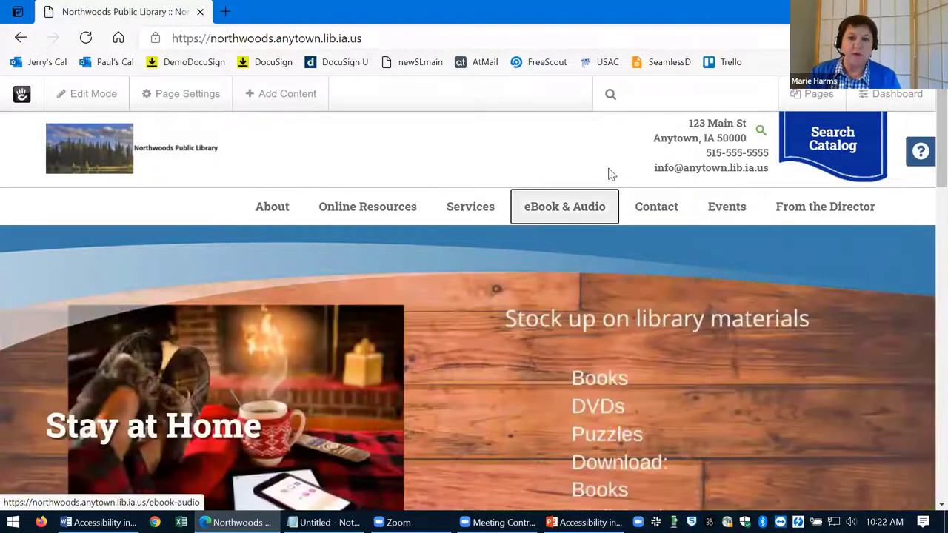
pyautogui.hotkey('shift', 'Tab')
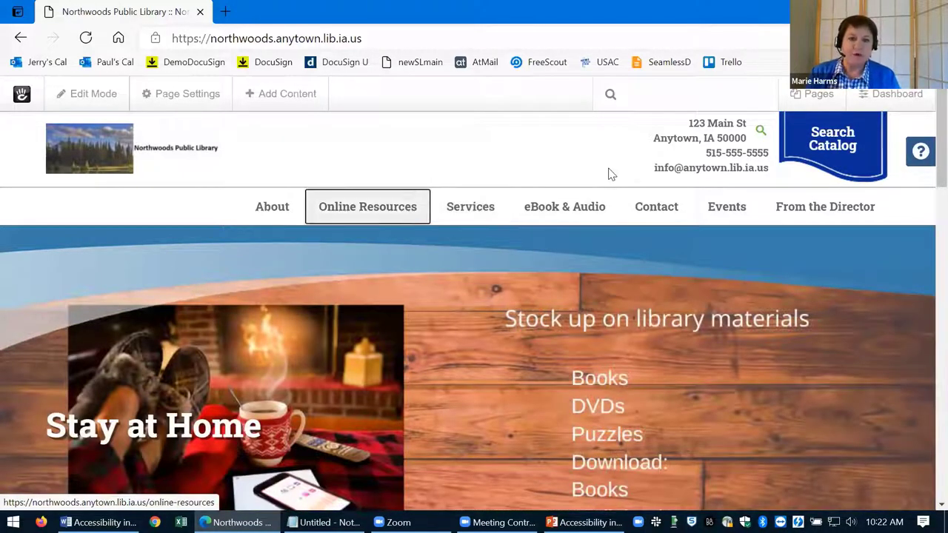
pyautogui.hotkey('shift', 'Tab')
pyautogui.press('Tab')
pyautogui.press('Tab')
pyautogui.press('Tab')
pyautogui.press('Tab')
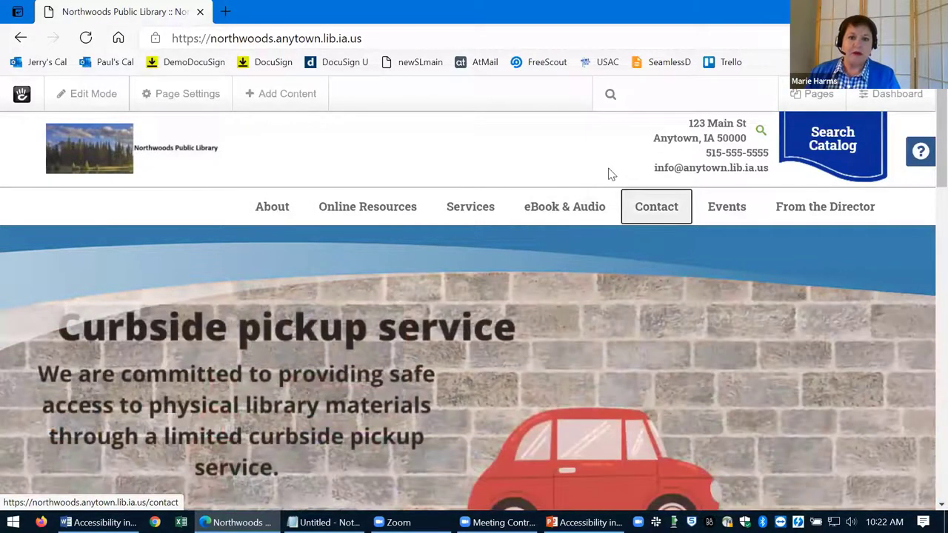
pyautogui.press('Tab')
pyautogui.press('Tab')
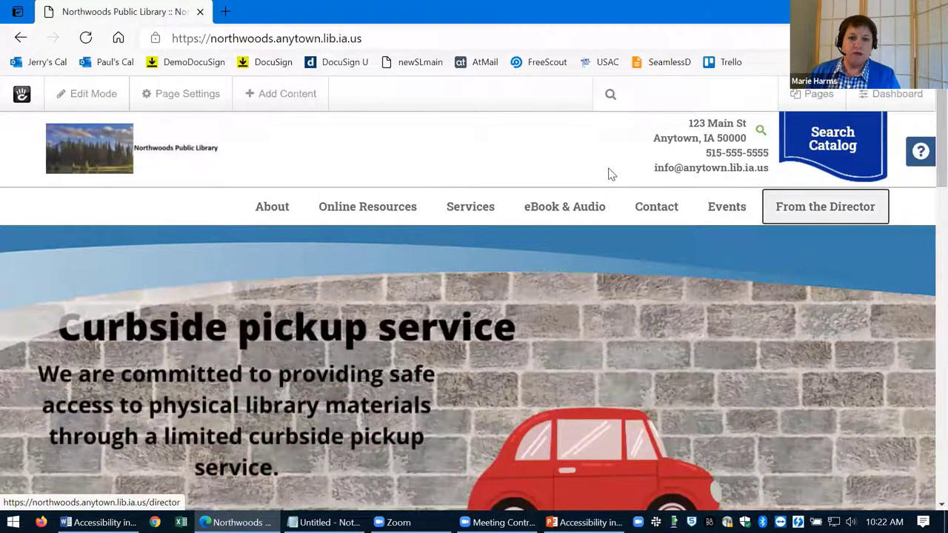
pyautogui.press('Tab')
pyautogui.press('Tab')
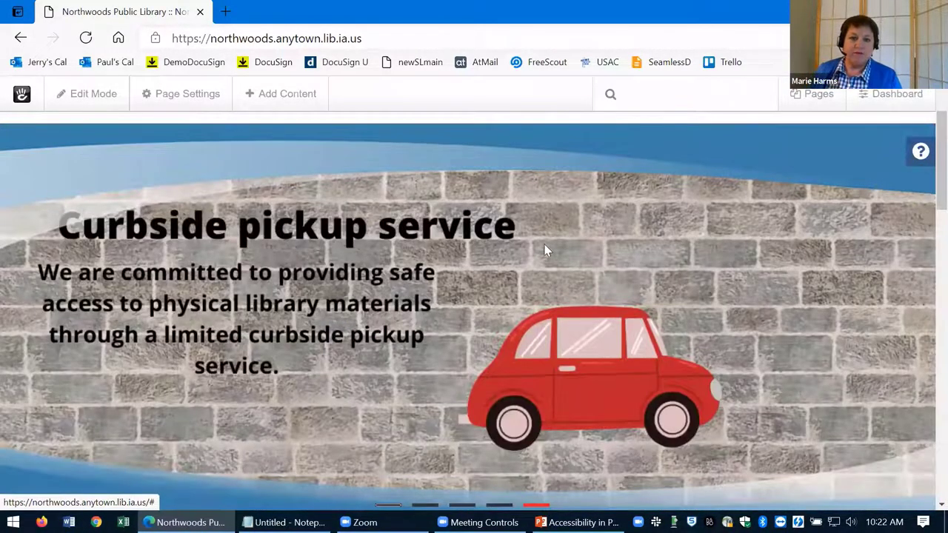
pyautogui.scroll(-2, 545, 250)
pyautogui.press('Tab')
pyautogui.press('Tab')
pyautogui.scroll(-1, 480, 352)
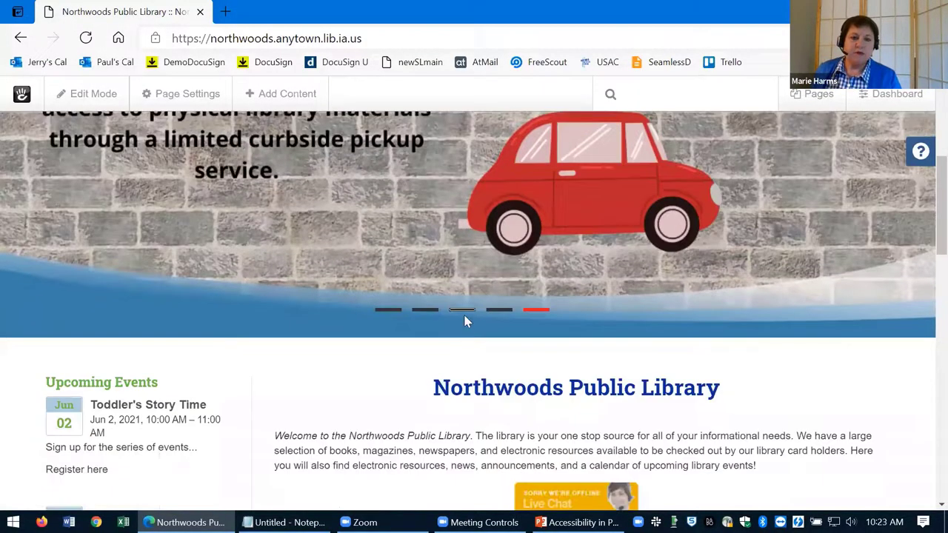
pyautogui.press('Tab')
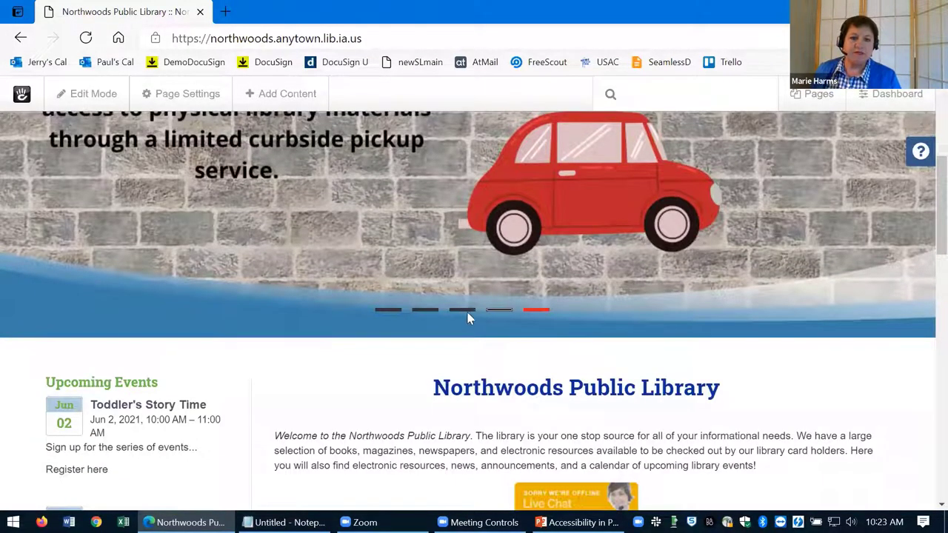
pyautogui.scroll(-1, 501, 399)
pyautogui.scroll(-1, 500, 400)
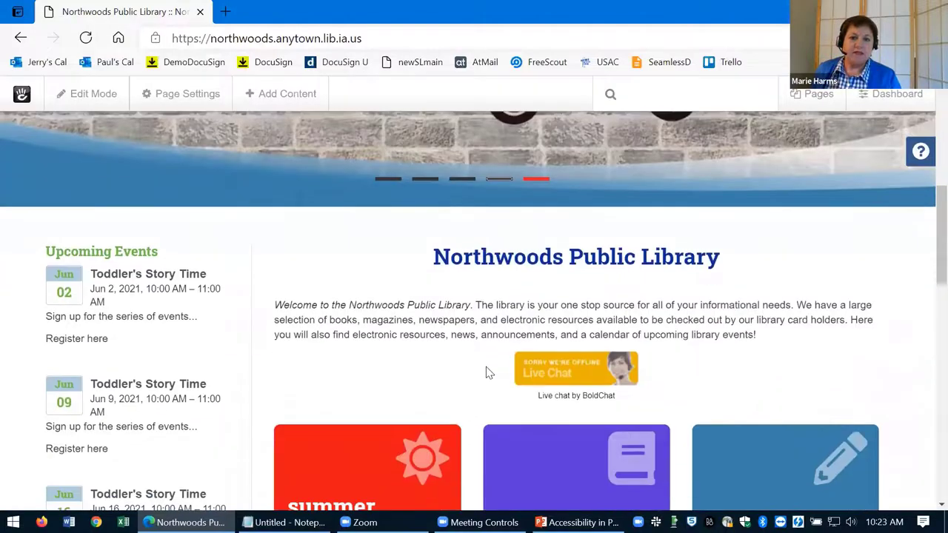
pyautogui.press('Tab')
pyautogui.scroll(-2, 595, 383)
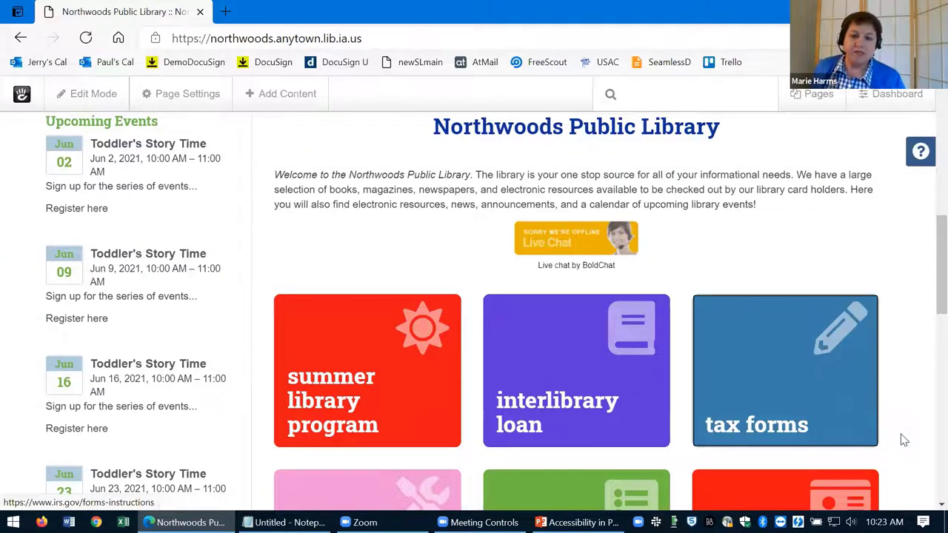
pyautogui.hotkey('shift', 'Tab')
pyautogui.hotkey('shift', 'Tab')
pyautogui.hotkey('shift', 'Tab')
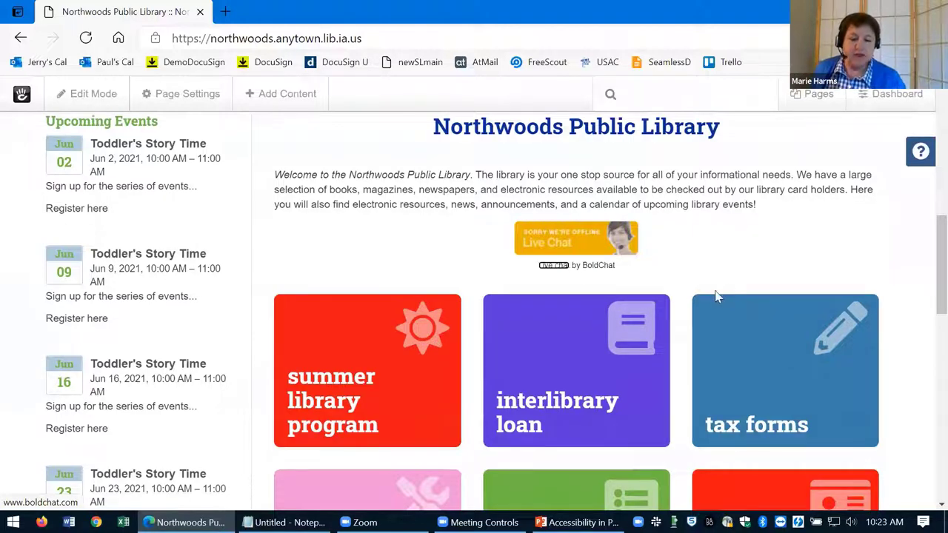
pyautogui.scroll(3, 407, 335)
pyautogui.scroll(4, 407, 335)
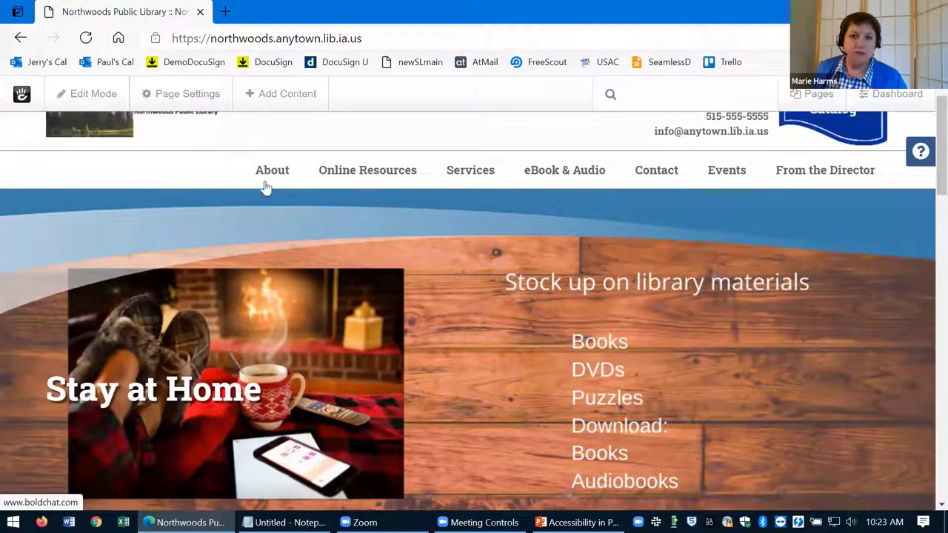
# Step: Open About > Library History in edit mode and open its founding paragraph block for editing
pyautogui.click(271, 281)
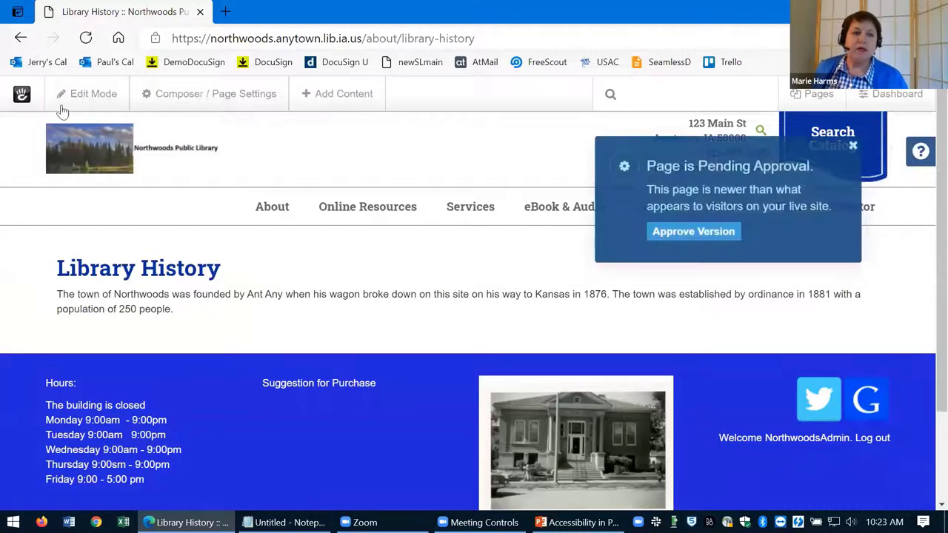
pyautogui.click(66, 101)
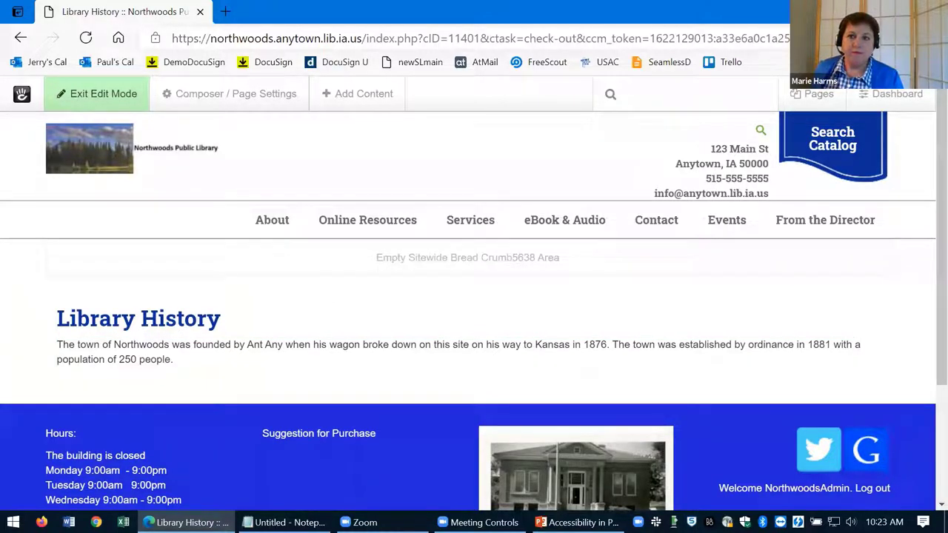
pyautogui.click(152, 363)
pyautogui.click(145, 380)
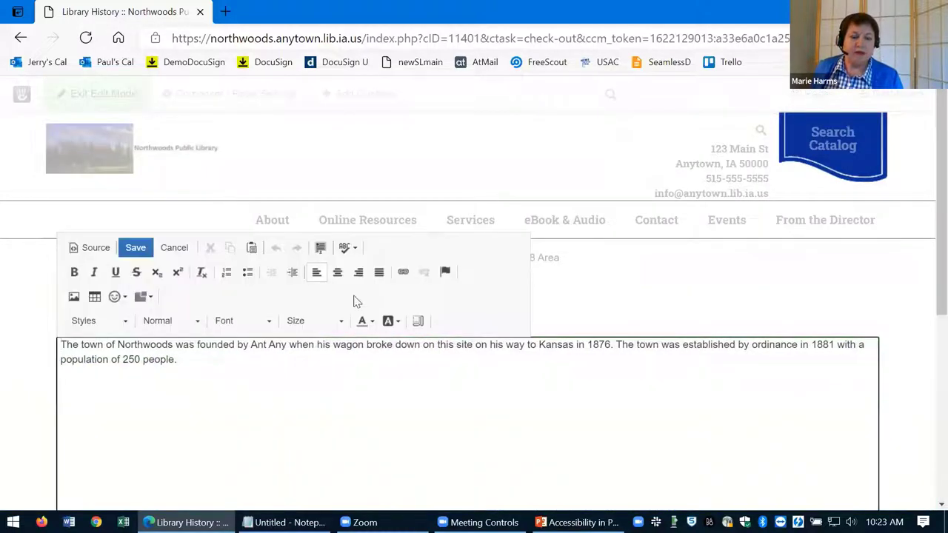
pyautogui.scroll(-2, 362, 303)
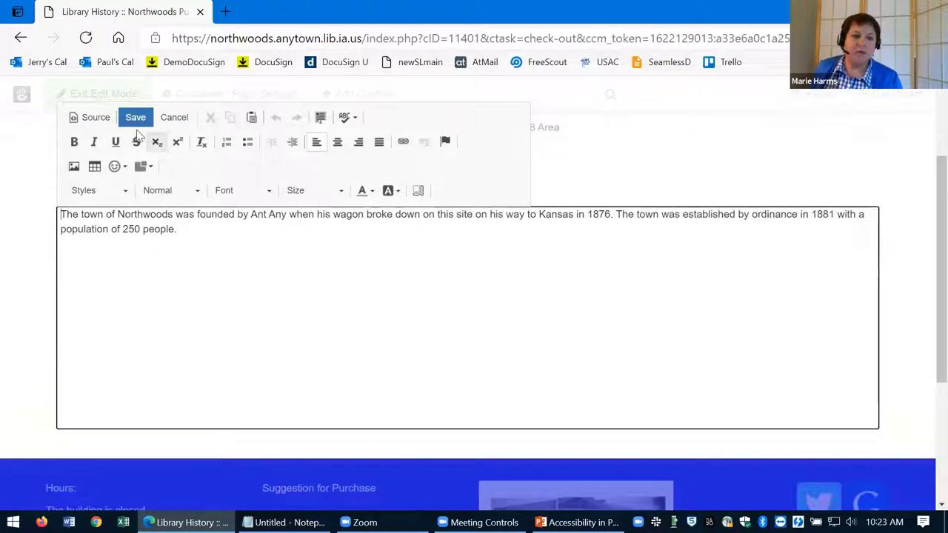
# Step: Add a new paragraph after the Northwoods text and paste the West Des Moines history from Notepad
pyautogui.click(199, 237)
pyautogui.press('Return')
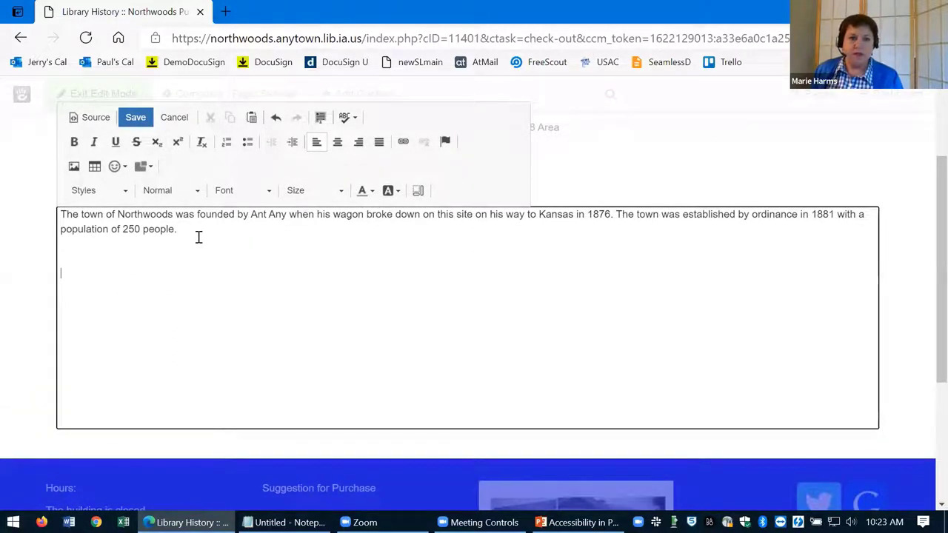
pyautogui.click(285, 522)
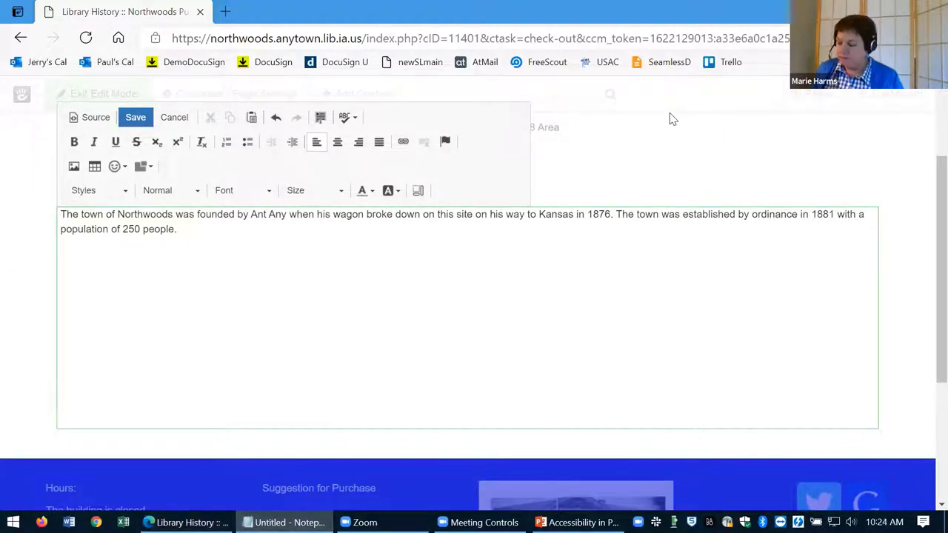
pyautogui.click(103, 287)
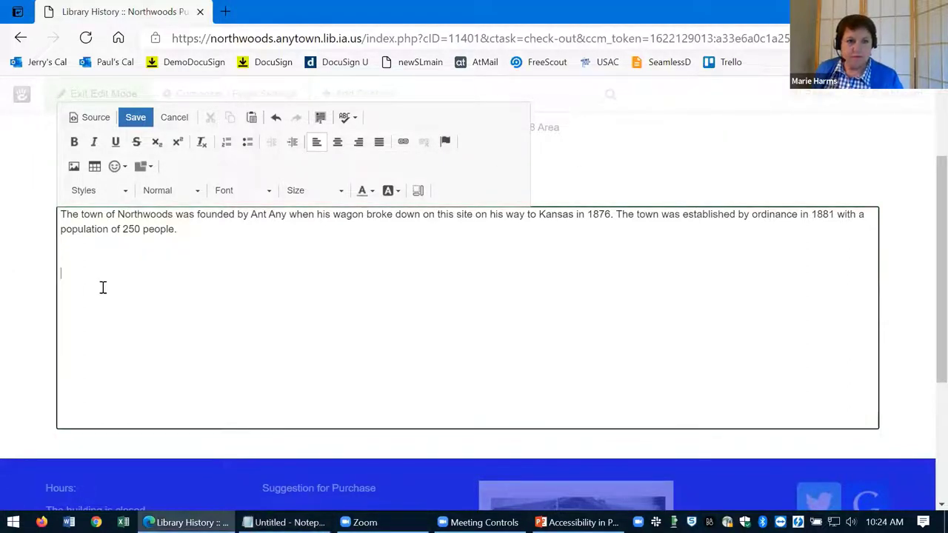
pyautogui.hotkey('ctrl', 'v')
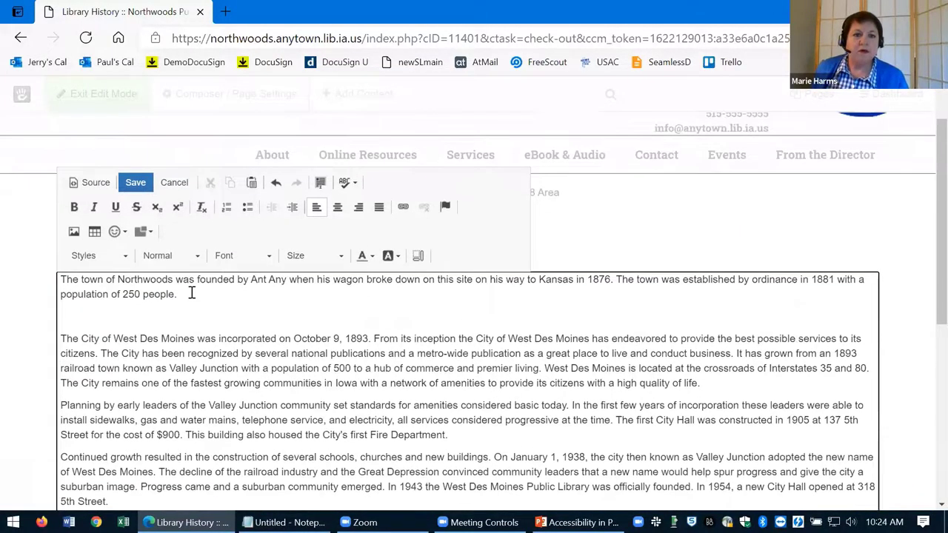
pyautogui.scroll(-1, 191, 292)
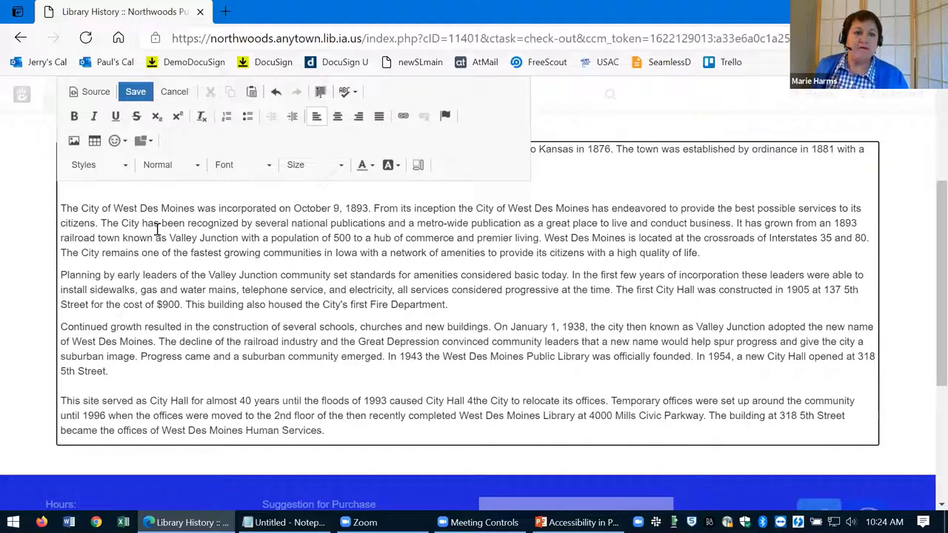
pyautogui.click(123, 166)
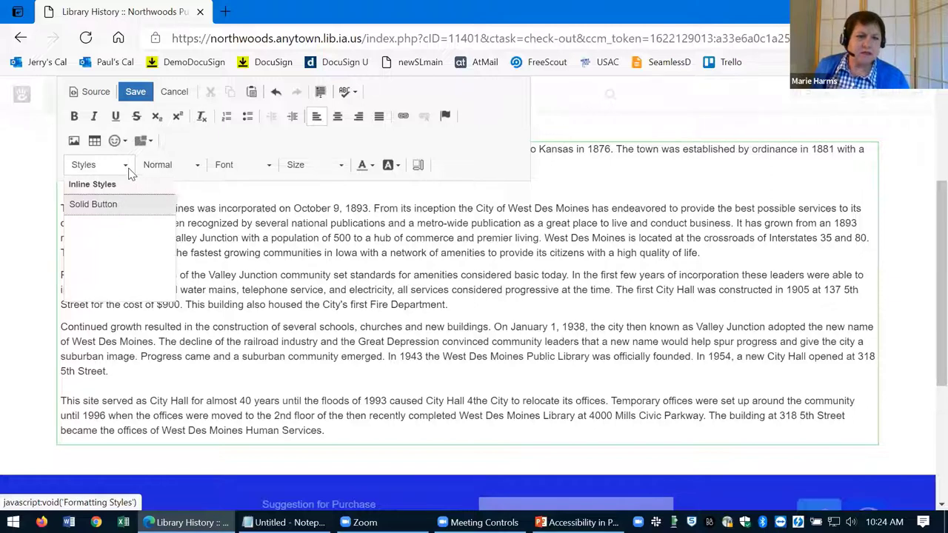
pyautogui.click(131, 174)
pyautogui.click(190, 167)
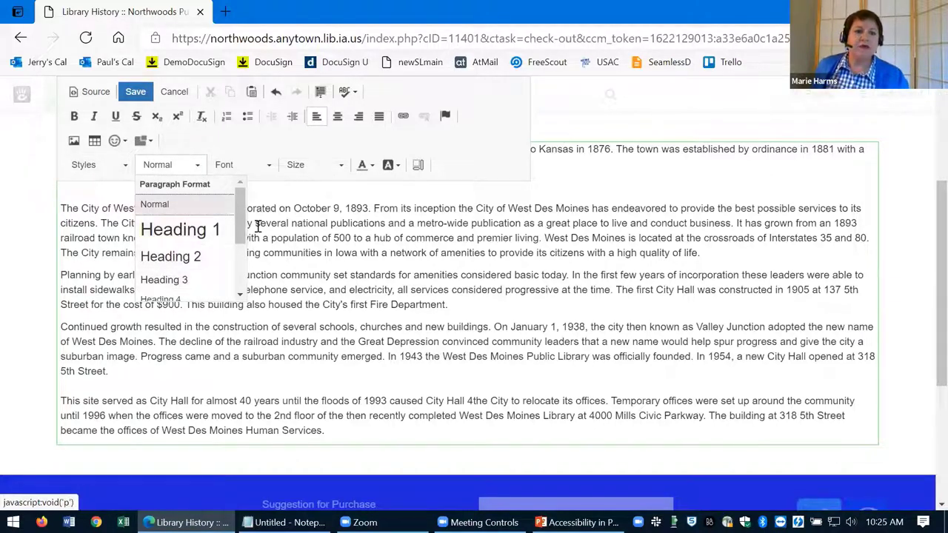
pyautogui.moveTo(237, 234)
pyautogui.mouseDown()
pyautogui.moveTo(235, 293)
pyautogui.moveTo(237, 228)
pyautogui.mouseUp()
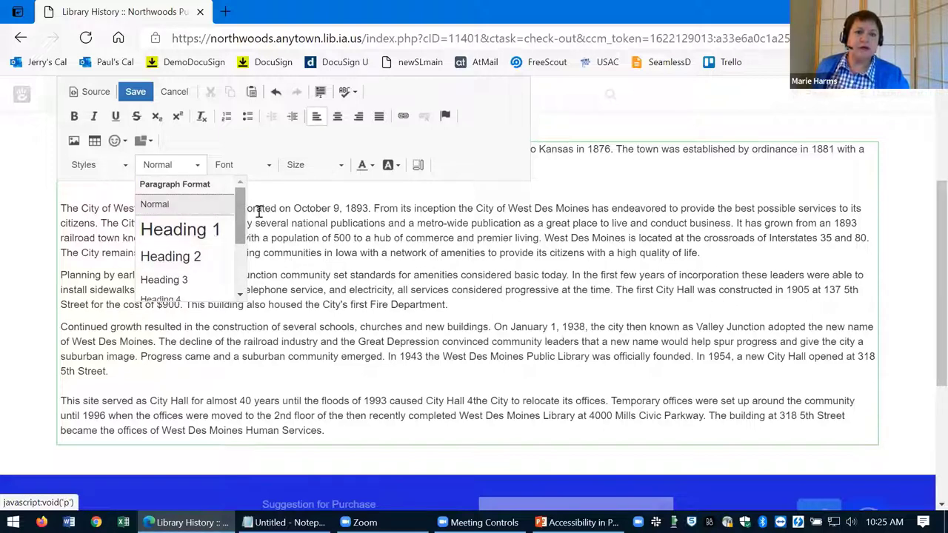
pyautogui.click(92, 203)
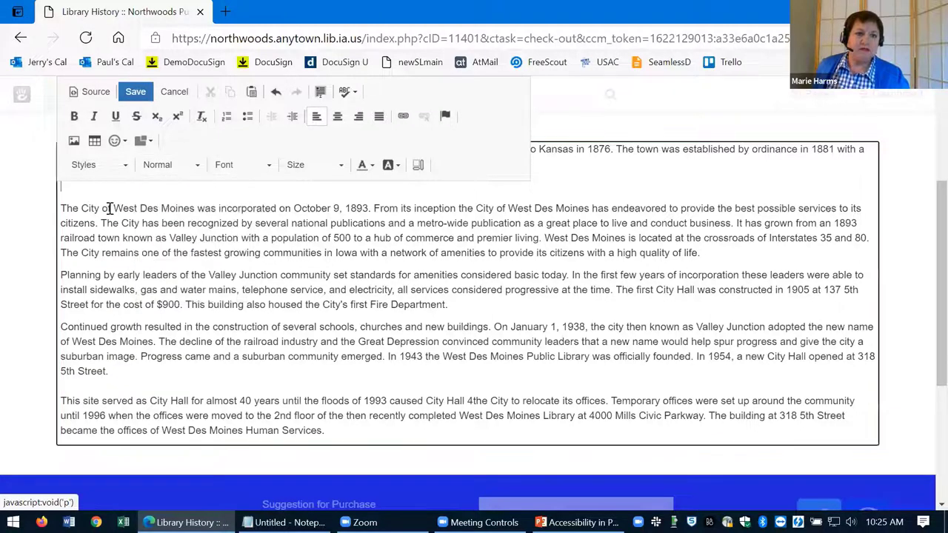
pyautogui.scroll(1, 89, 244)
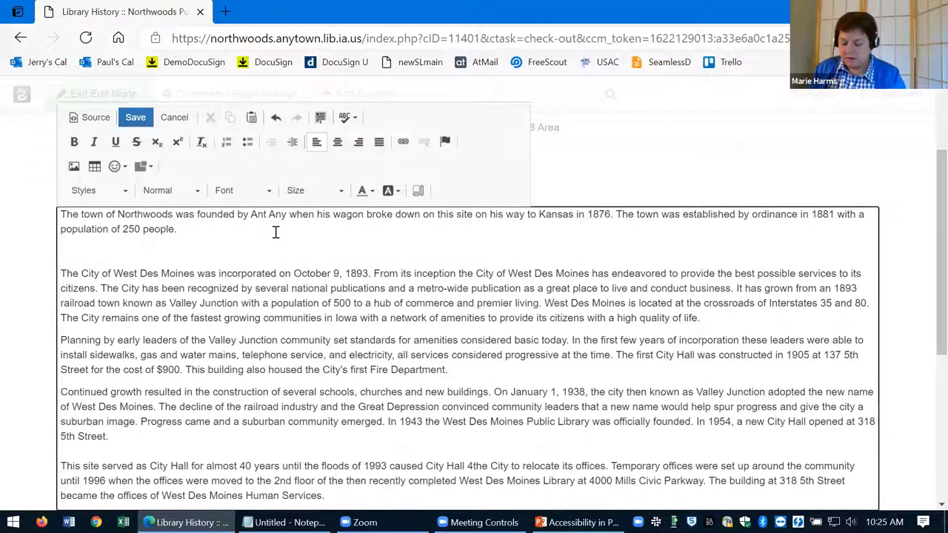
# Step: Type 'Our Town History' on the new line and format it as Heading 1
pyautogui.write('O')
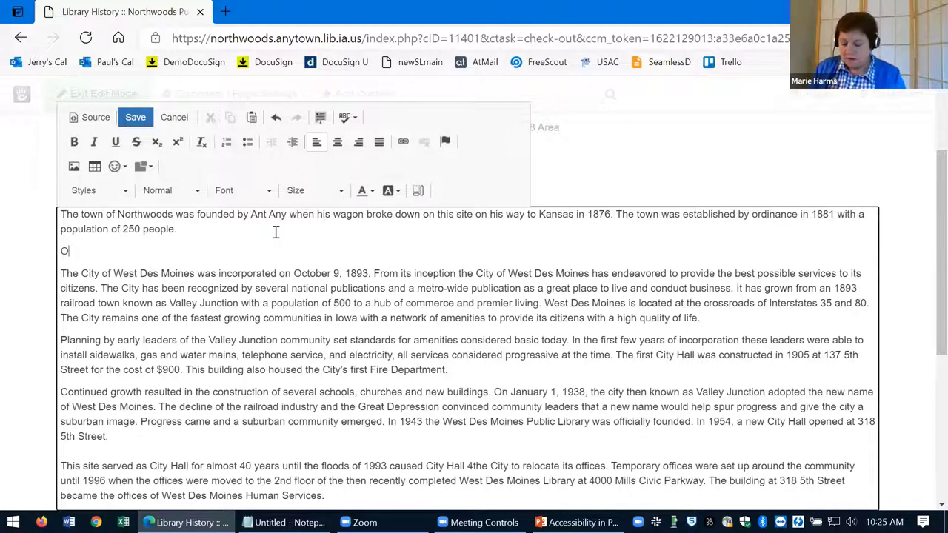
pyautogui.write('Ou')
pyautogui.press('BackSpace')
pyautogui.press('BackSpace')
pyautogui.press('BackSpace')
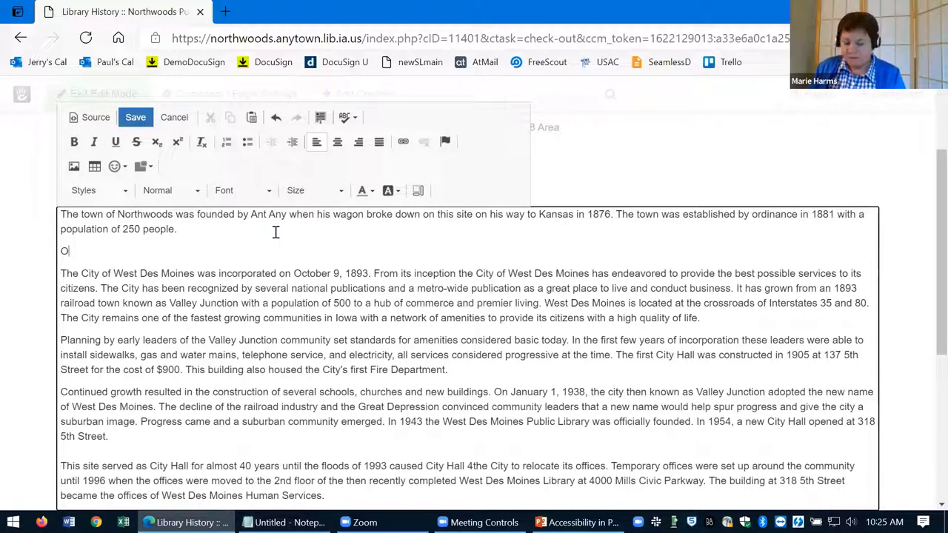
pyautogui.write('ur Town ')
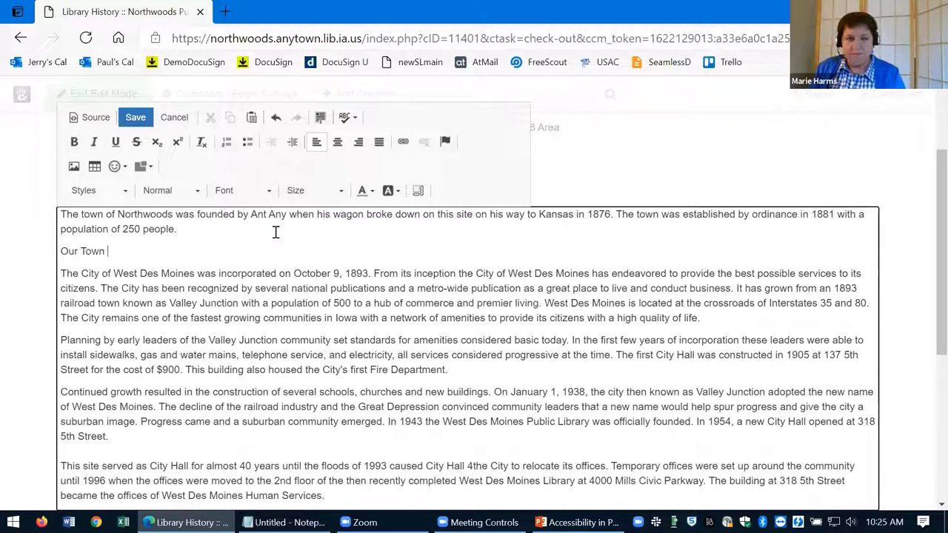
pyautogui.write('History')
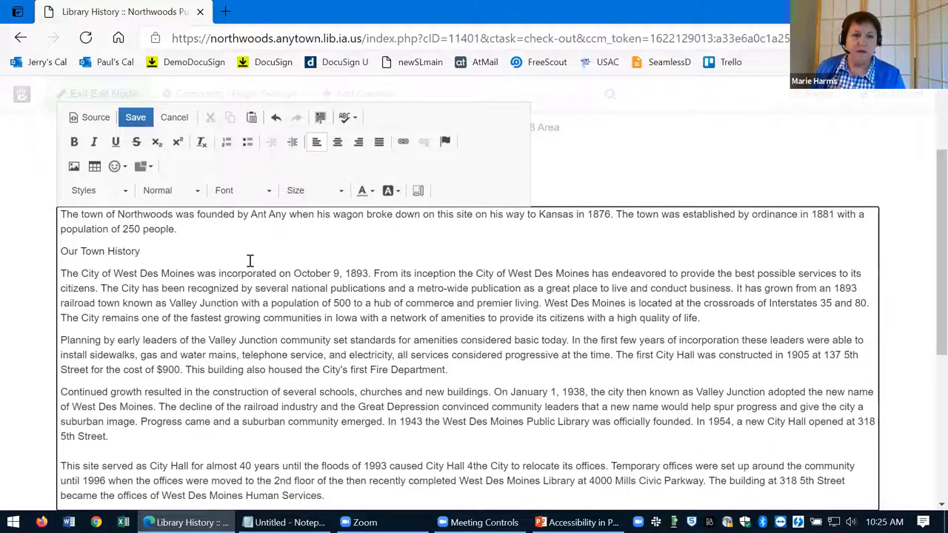
pyautogui.press('Down')
pyautogui.hotkey('shift', 'Home')
pyautogui.moveTo(140, 251); pyautogui.dragTo(53, 263)
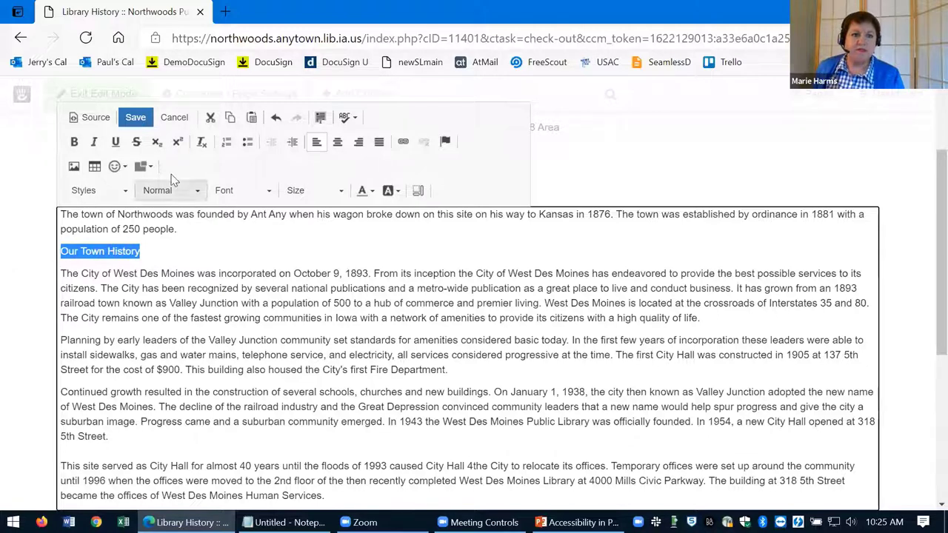
pyautogui.click(197, 191)
pyautogui.click(193, 255)
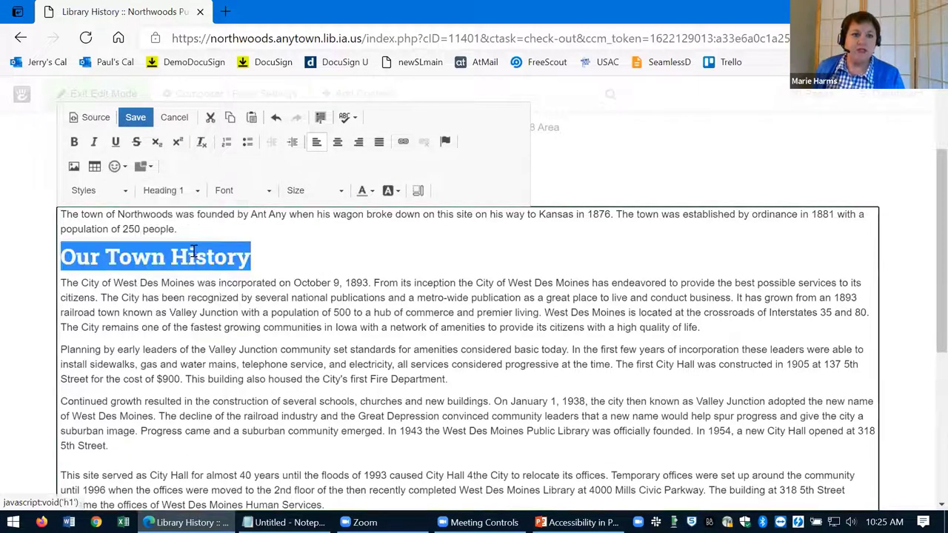
pyautogui.click(262, 265)
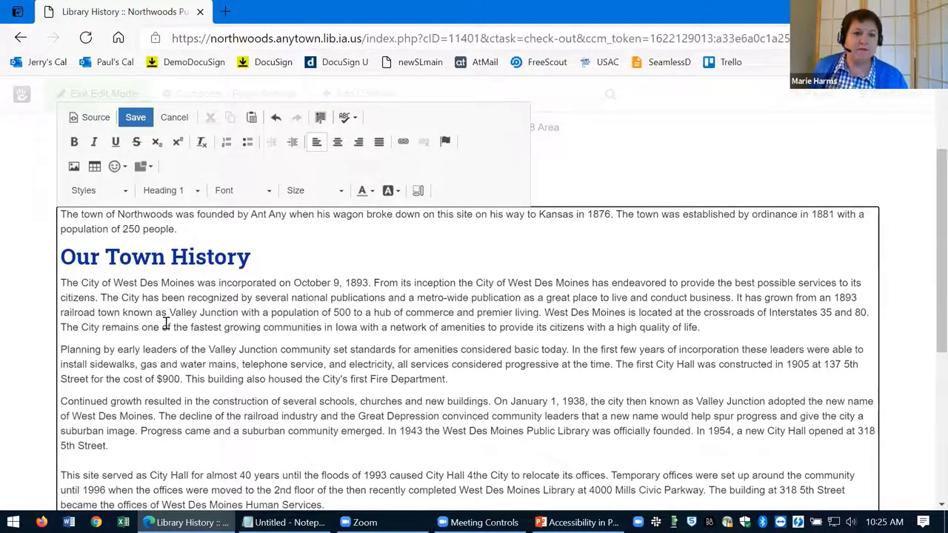
# Step: Browse the available fonts in the editor's font list
pyautogui.scroll(-1, 166, 323)
pyautogui.scroll(1, 185, 283)
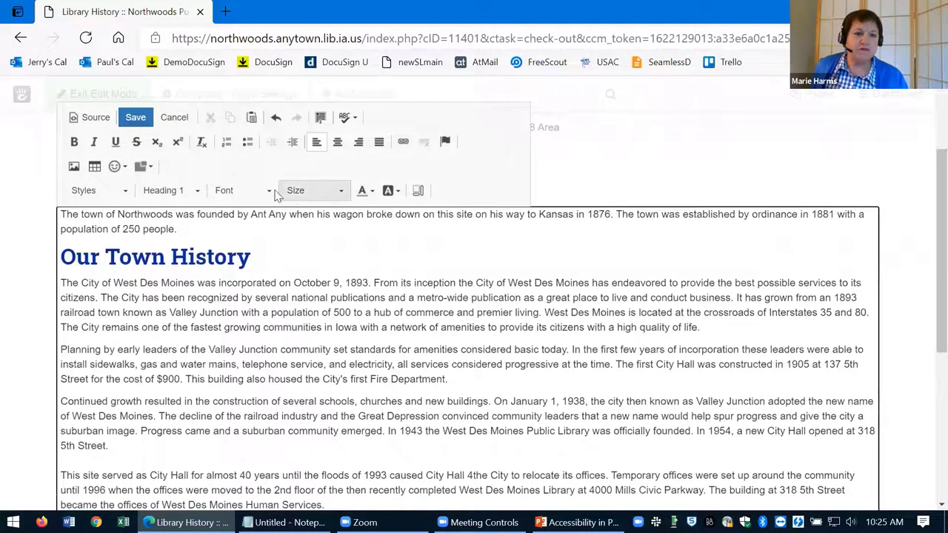
pyautogui.click(269, 193)
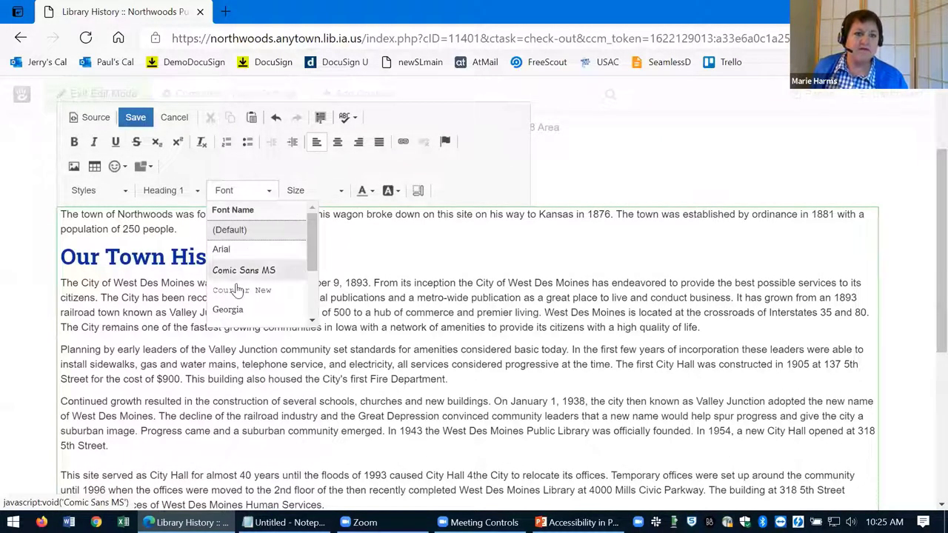
pyautogui.scroll(-4, 226, 314)
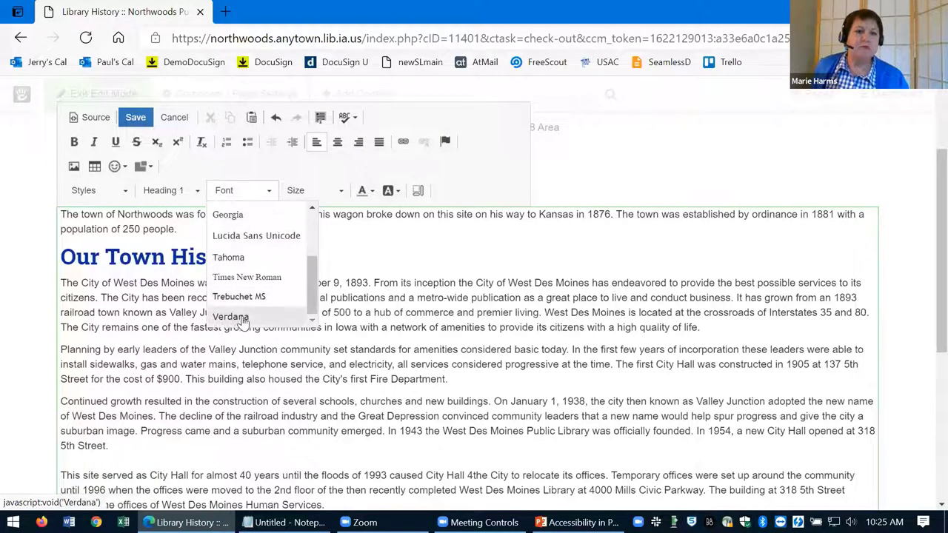
pyautogui.scroll(2, 252, 310)
pyautogui.scroll(2, 254, 308)
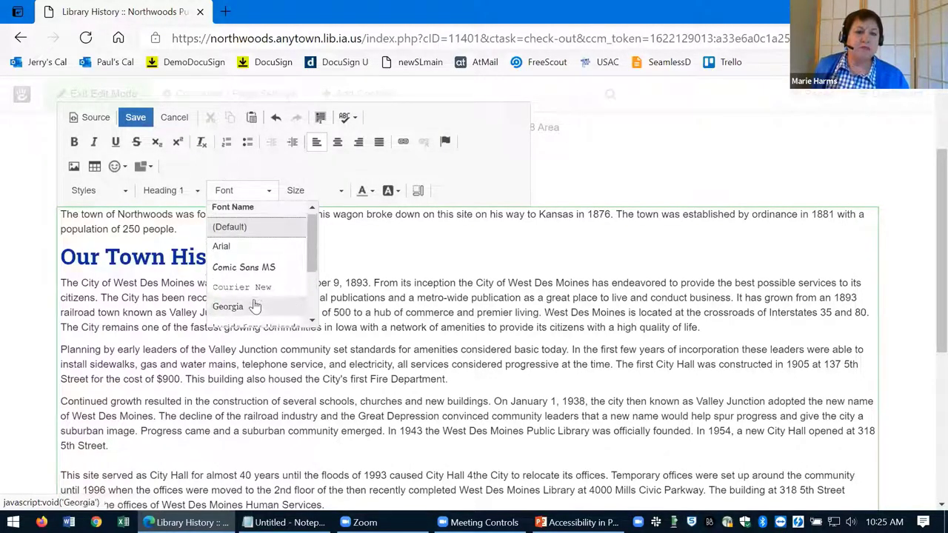
pyautogui.scroll(1, 282, 303)
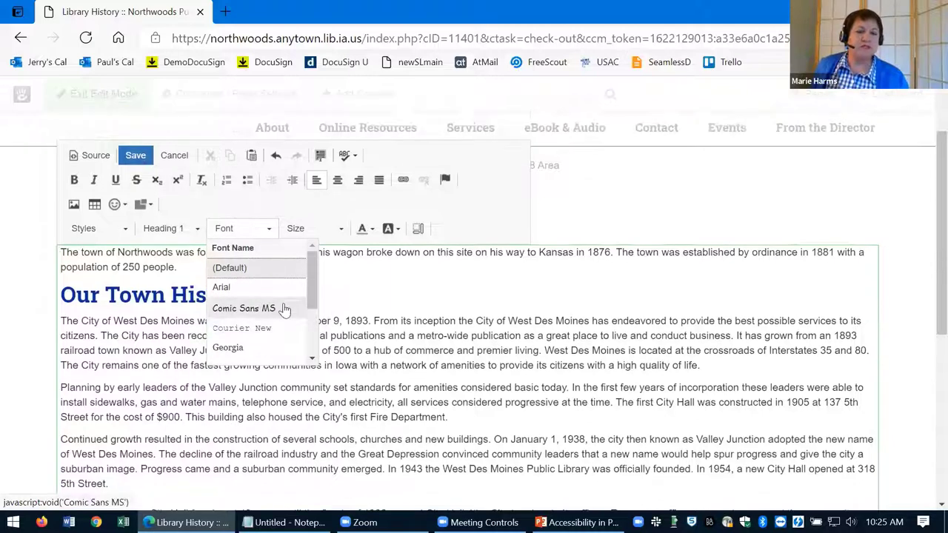
pyautogui.scroll(-1, 334, 301)
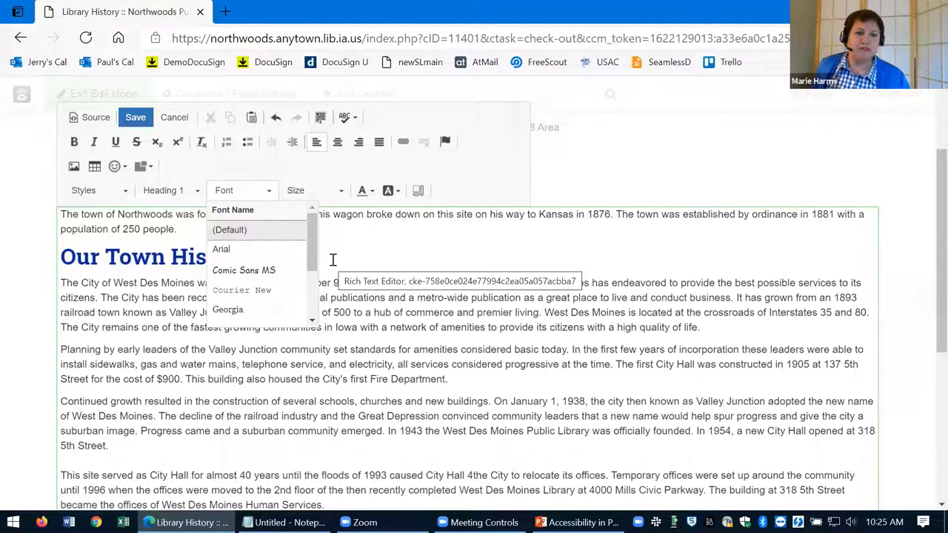
pyautogui.scroll(-1, 334, 259)
pyautogui.scroll(2, 334, 260)
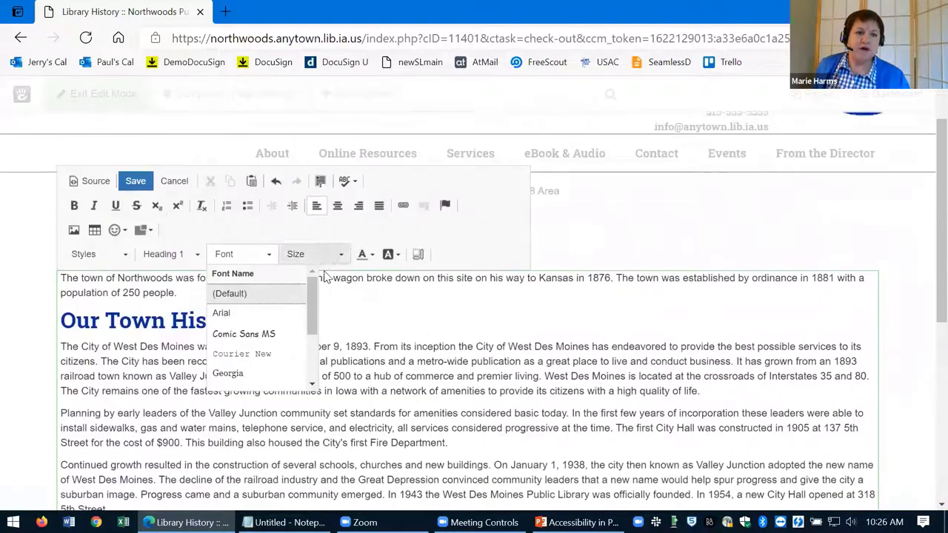
# Step: Set the first paragraph's font to Arial
pyautogui.moveTo(189, 296); pyautogui.dragTo(58, 277)
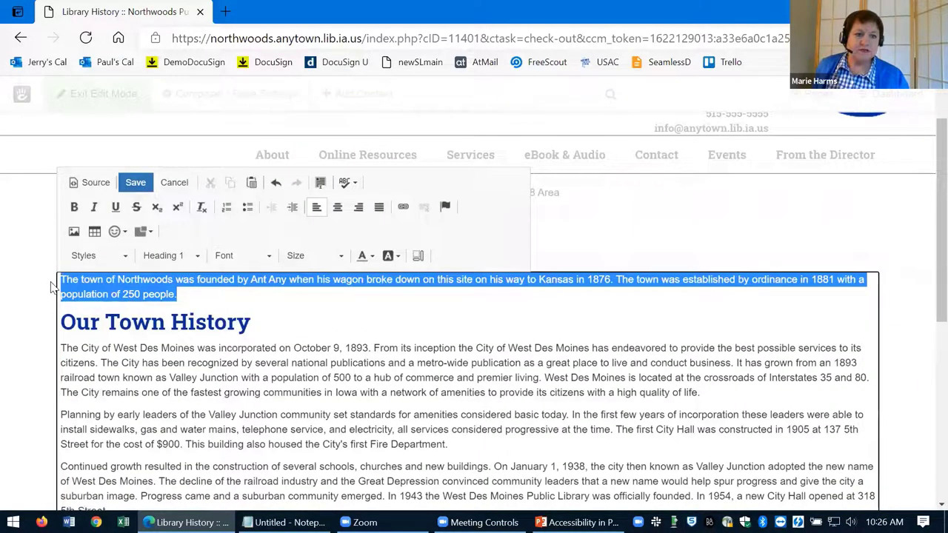
pyautogui.click(270, 256)
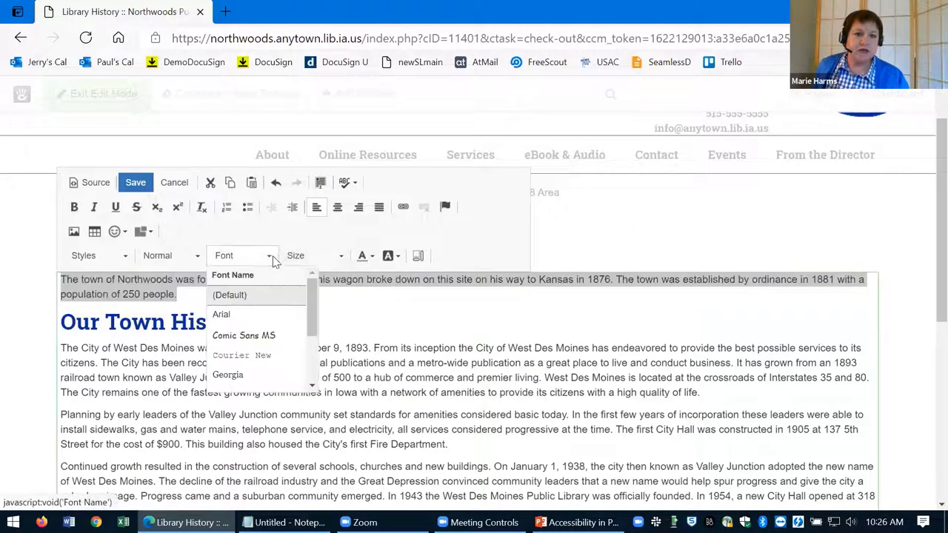
pyautogui.click(252, 315)
pyautogui.click(278, 302)
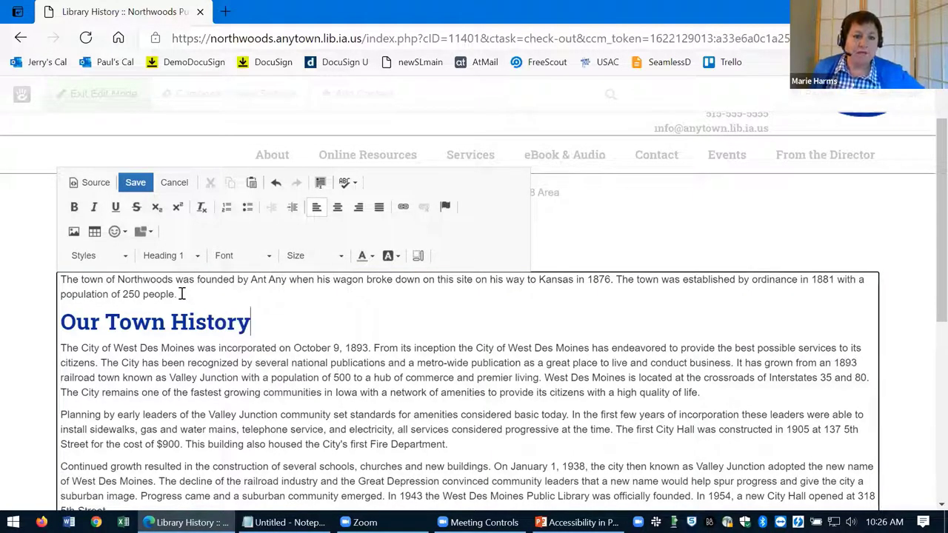
# Step: Change the first paragraph's font size to 18
pyautogui.moveTo(176, 294); pyautogui.dragTo(56, 288)
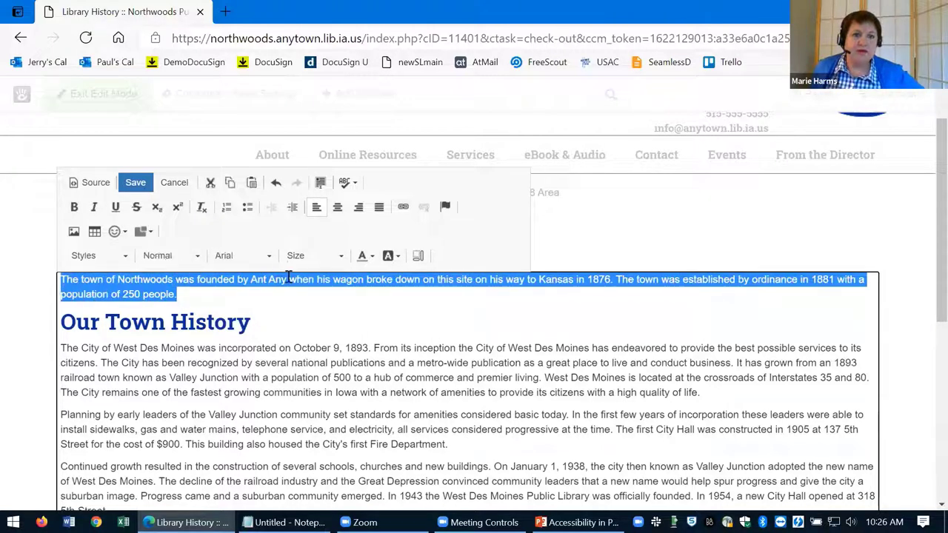
pyautogui.click(340, 257)
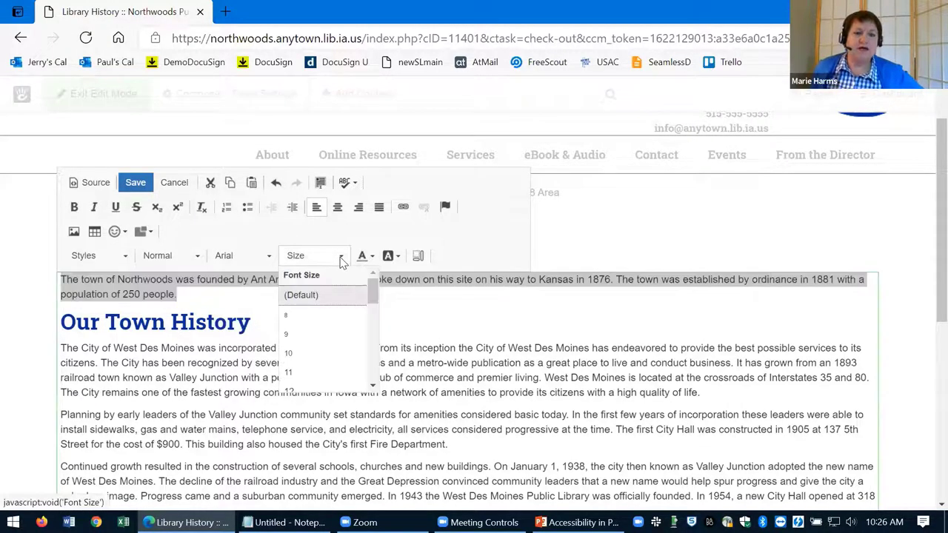
pyautogui.scroll(-2, 329, 324)
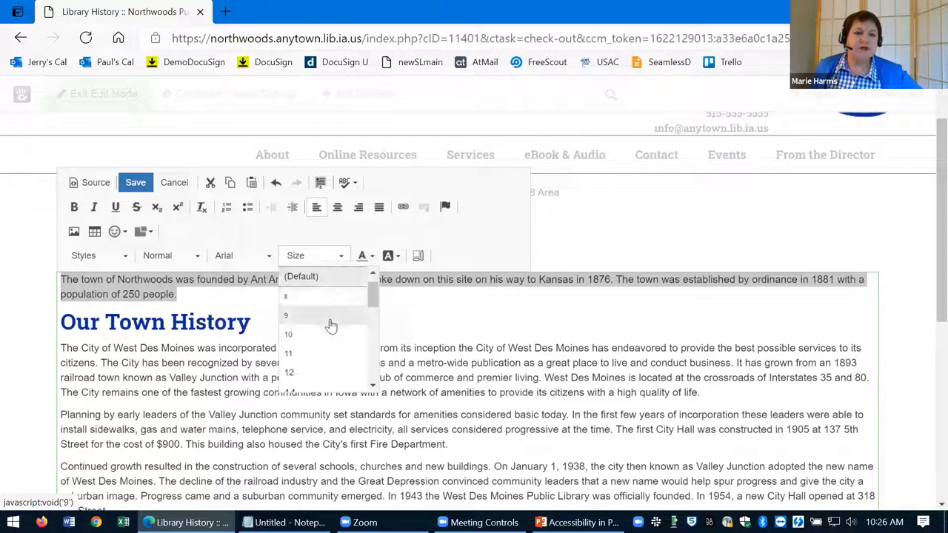
pyautogui.scroll(-1, 330, 329)
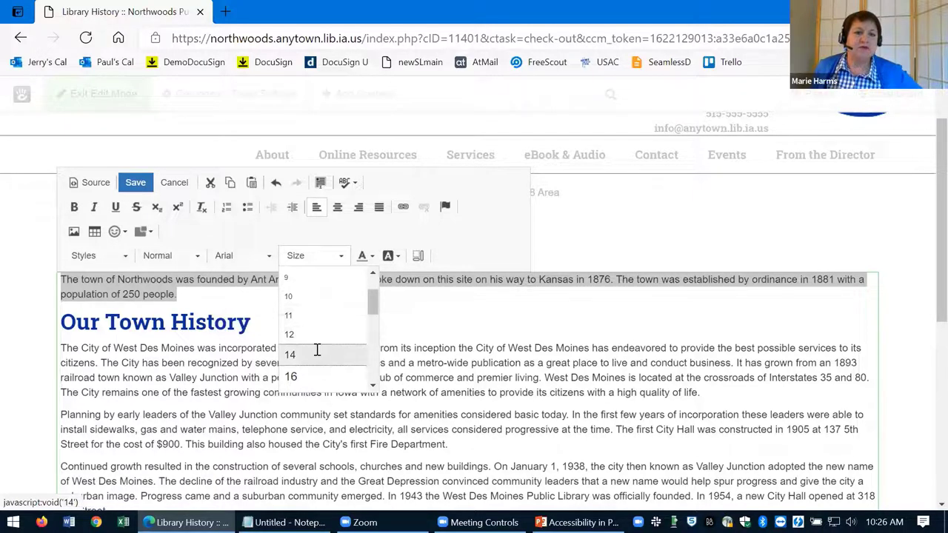
pyautogui.click(316, 354)
pyautogui.click(346, 259)
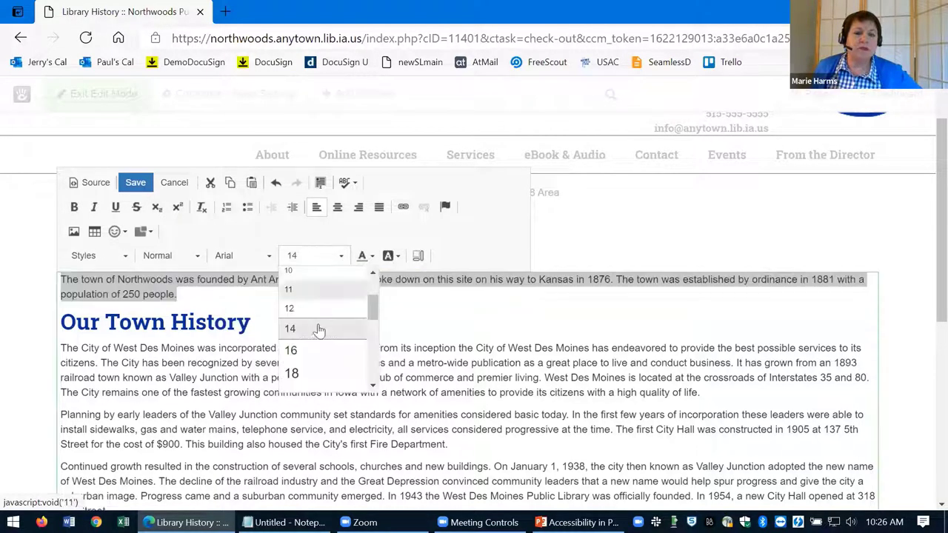
pyautogui.click(306, 373)
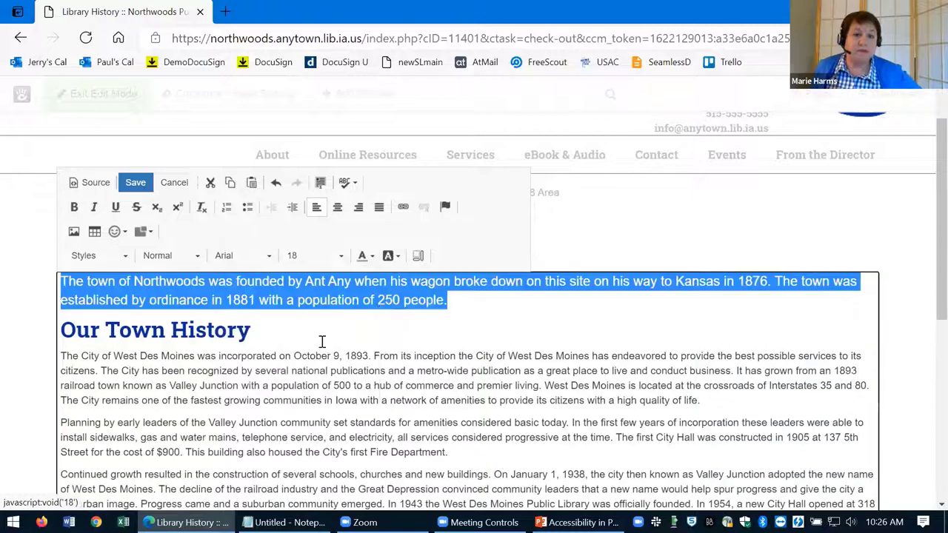
pyautogui.click(506, 281)
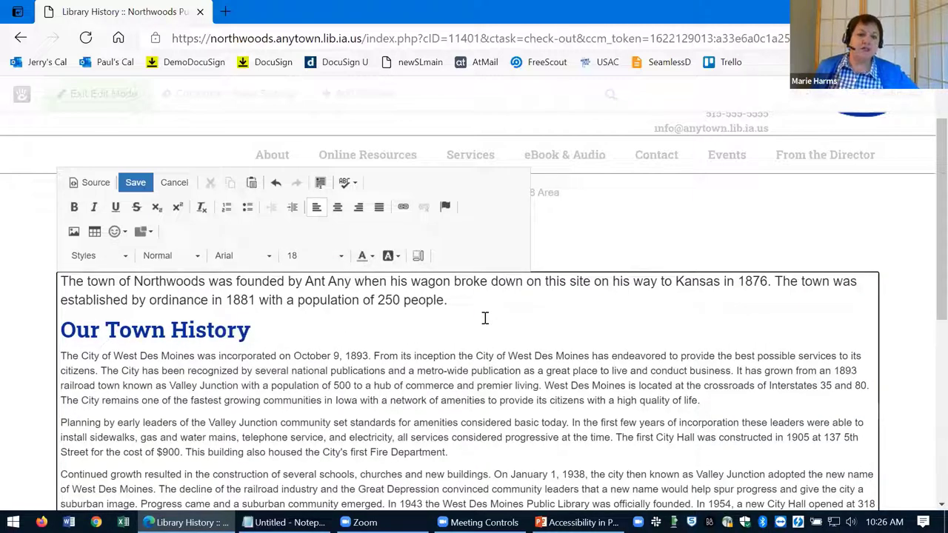
pyautogui.click(370, 257)
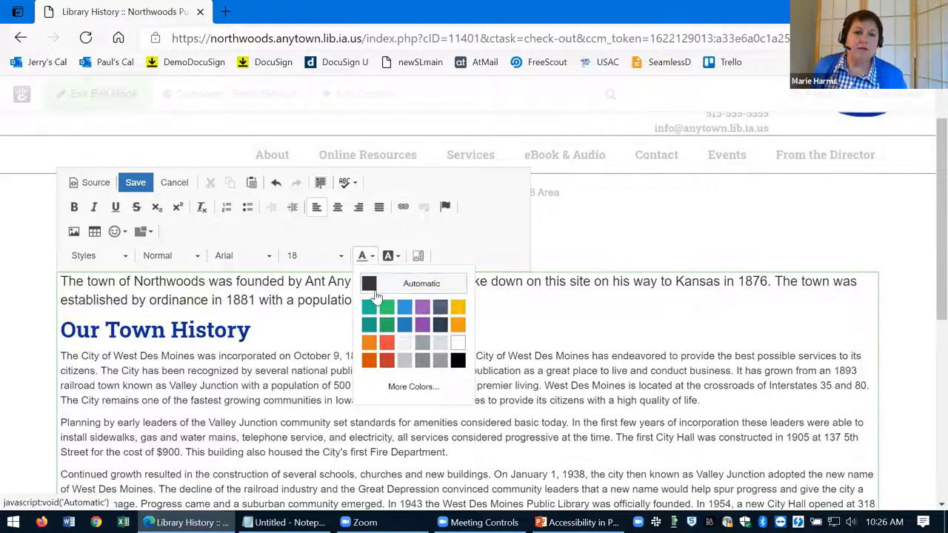
# Step: Give the first paragraph a dark text colour
pyautogui.click(335, 320)
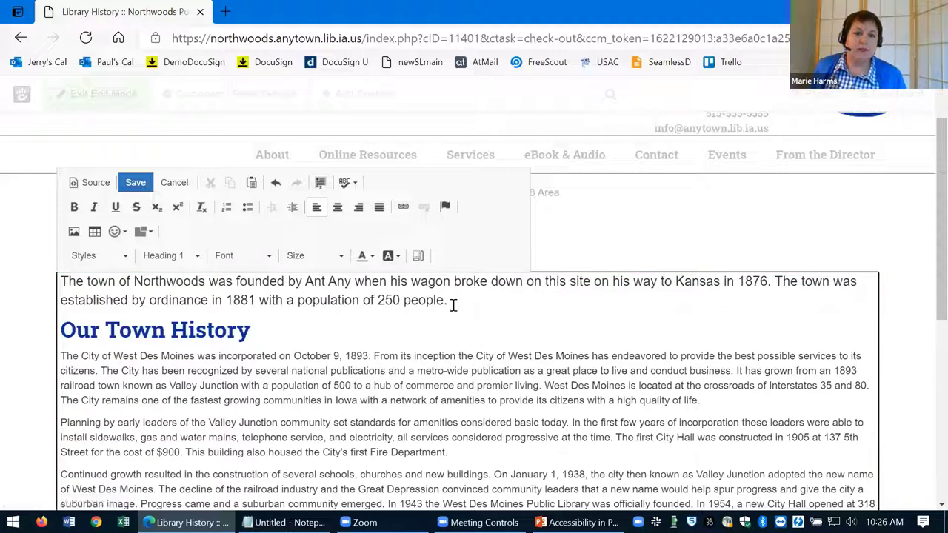
pyautogui.moveTo(450, 300); pyautogui.dragTo(57, 288)
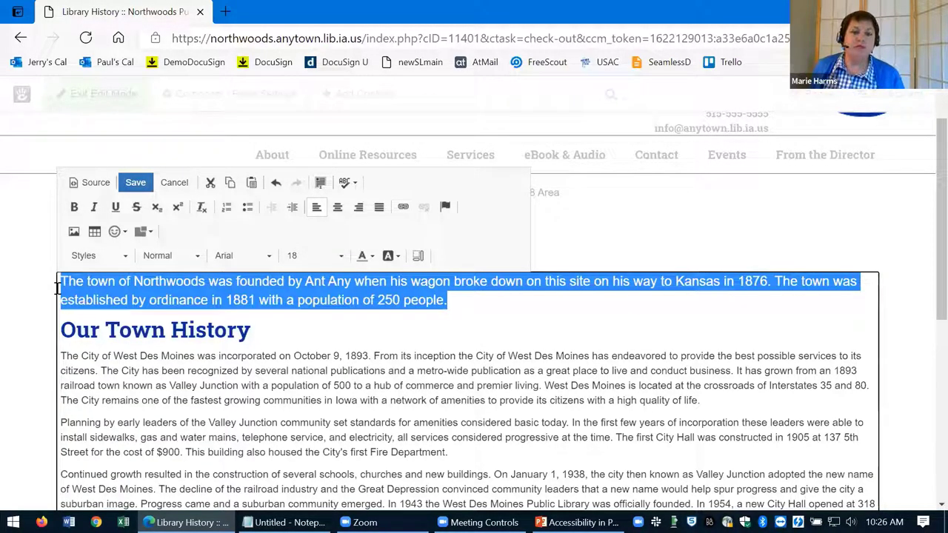
pyautogui.click(368, 256)
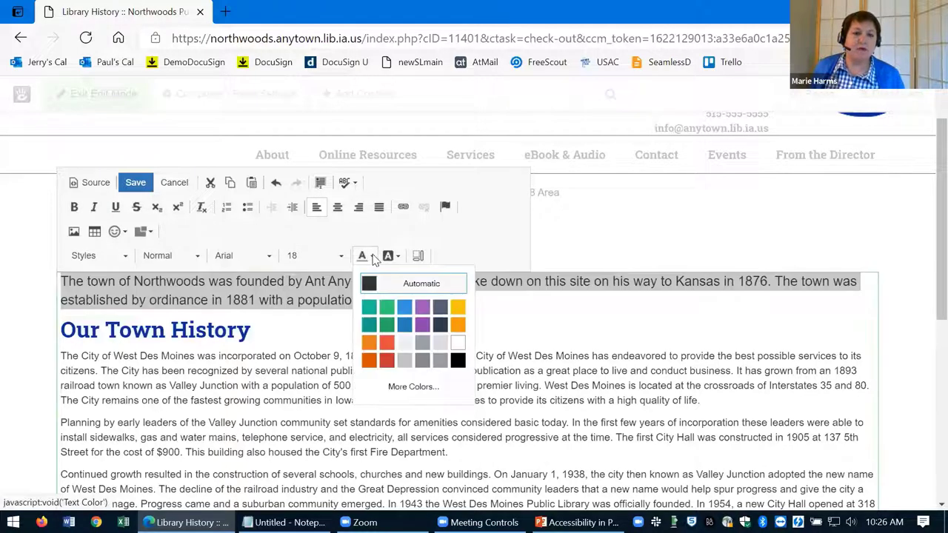
pyautogui.click(440, 326)
pyautogui.click(397, 329)
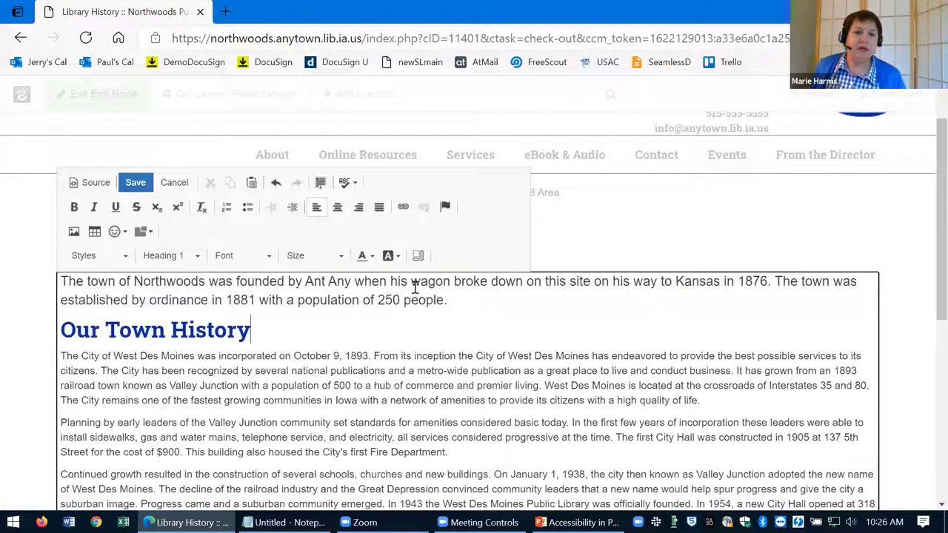
# Step: Apply a yellow background colour to the first paragraph
pyautogui.click(388, 255)
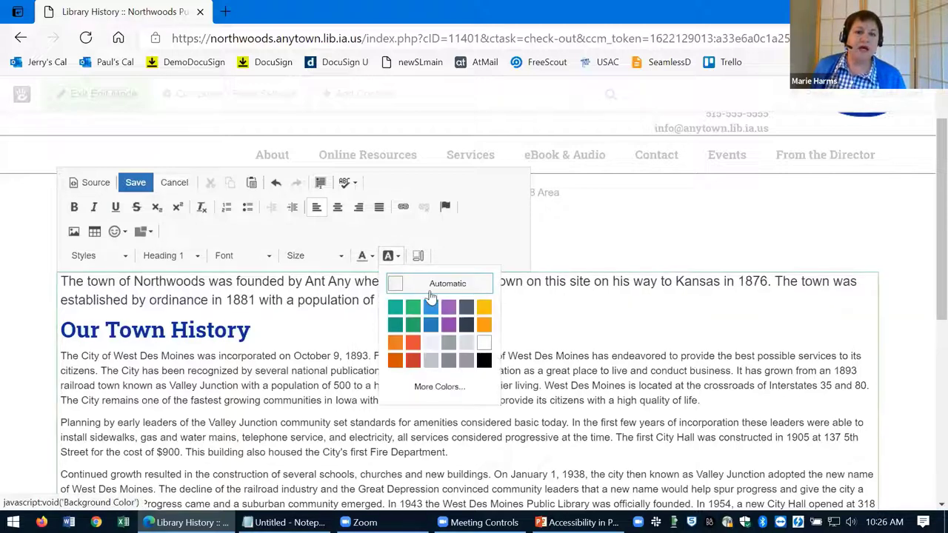
pyautogui.click(536, 320)
pyautogui.moveTo(459, 304); pyautogui.dragTo(59, 272)
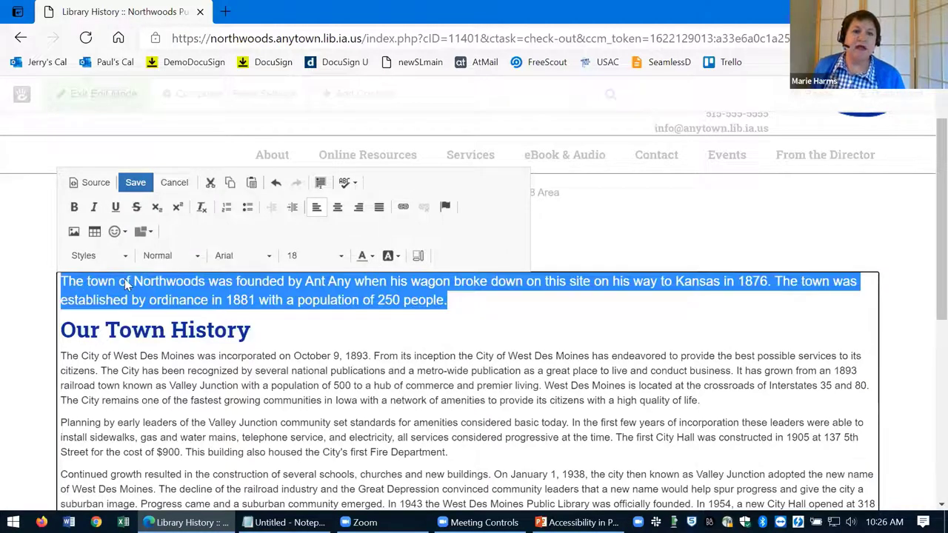
pyautogui.click(401, 258)
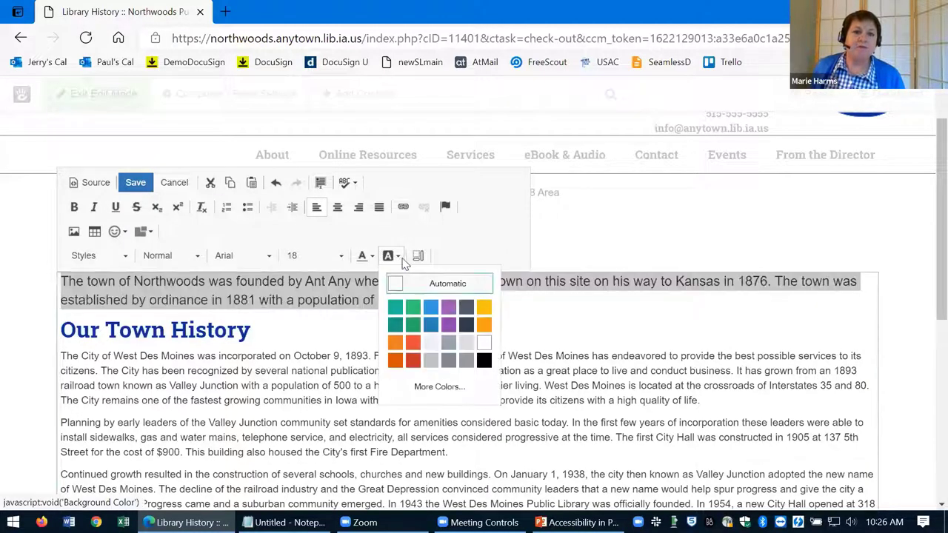
pyautogui.click(479, 308)
pyautogui.click(495, 323)
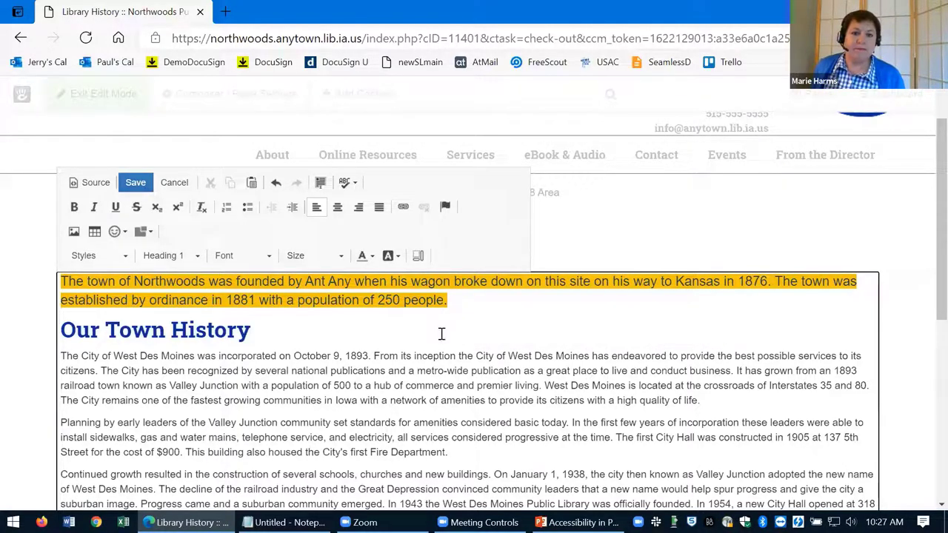
# Step: Save the edited Library History text block and return to the page top
pyautogui.scroll(-5, 441, 334)
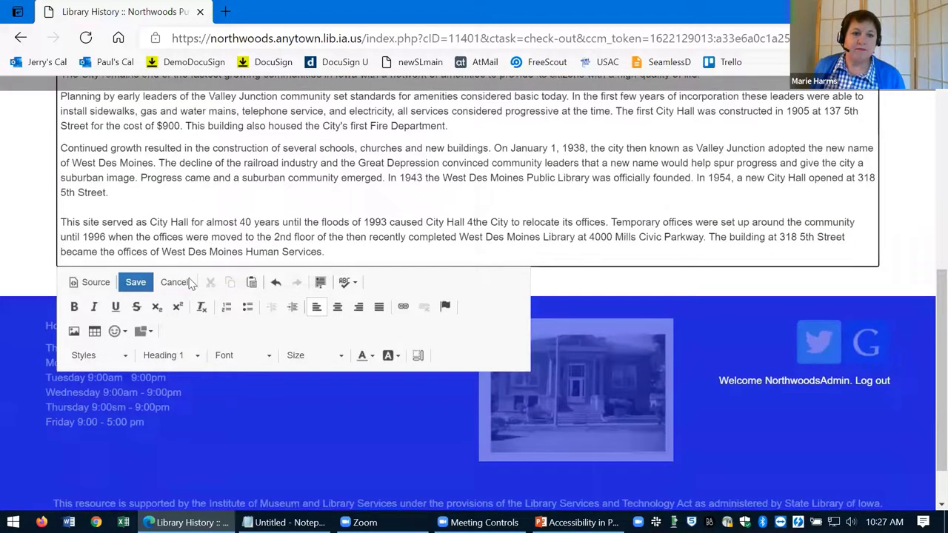
pyautogui.click(141, 282)
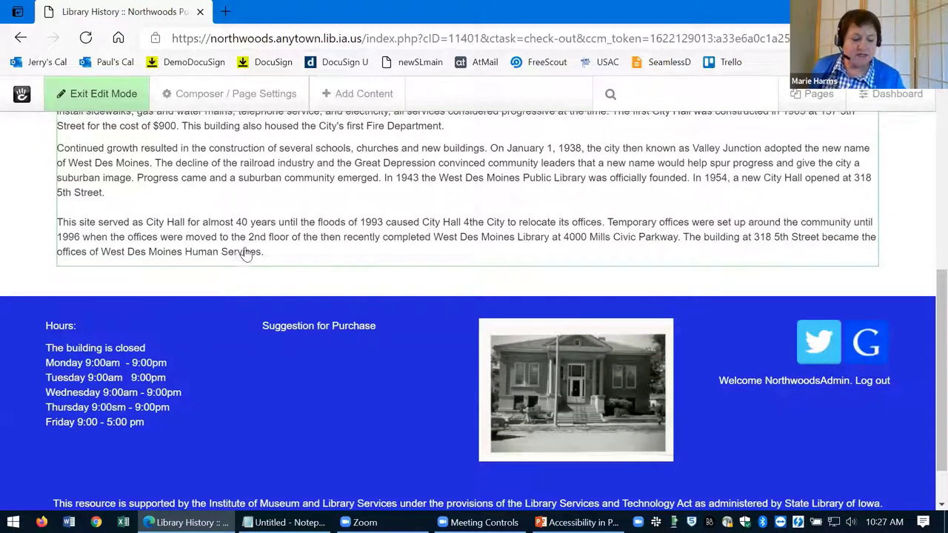
pyautogui.scroll(10, 621, 289)
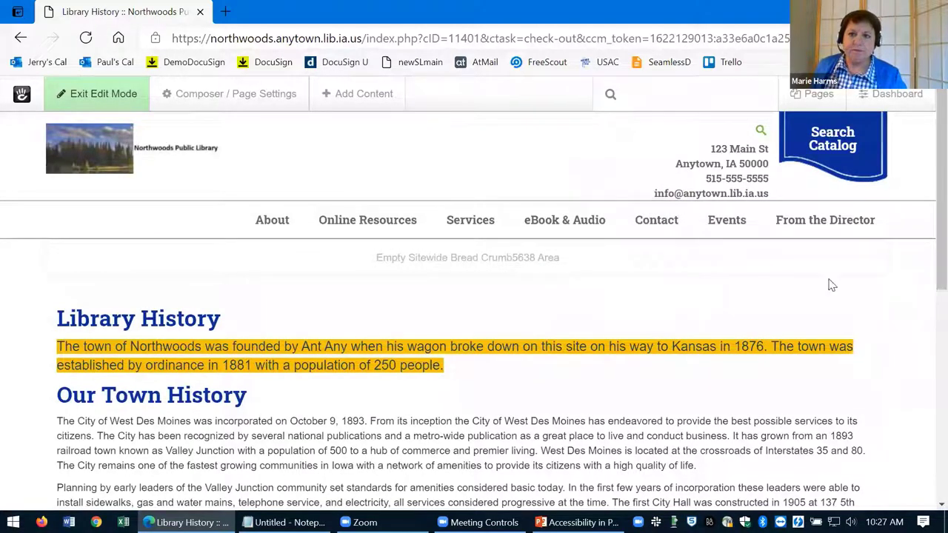
# Step: Open the File Manager from the Dashboard and select tomato.jpg
pyautogui.click(893, 93)
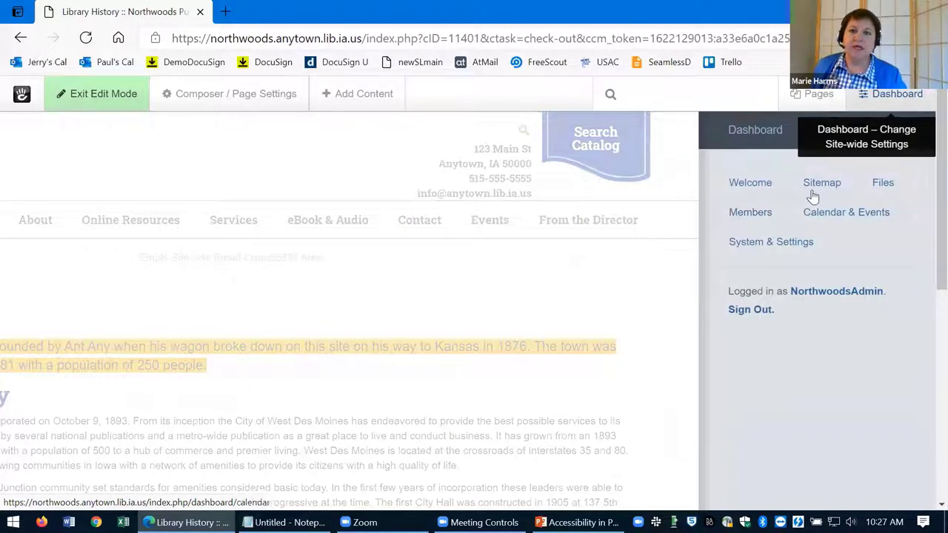
pyautogui.click(883, 185)
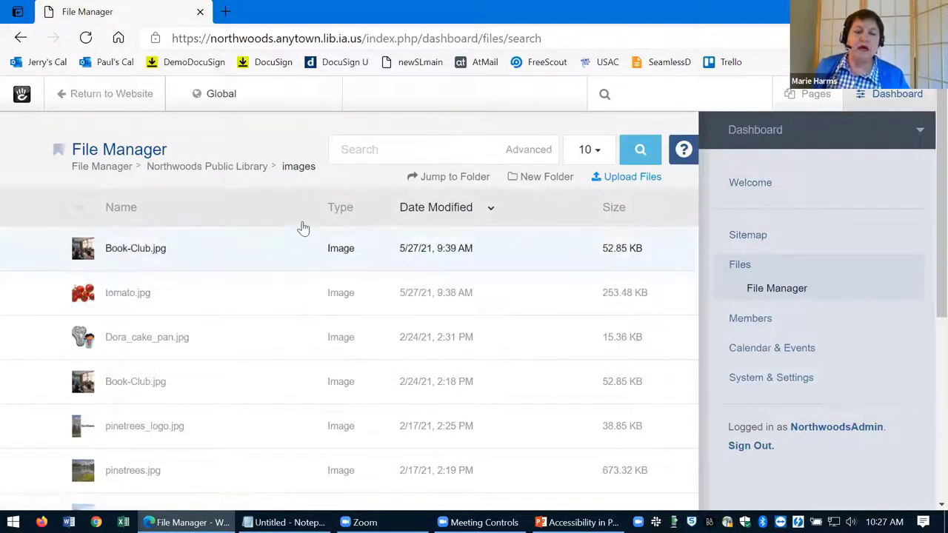
pyautogui.scroll(-3, 292, 281)
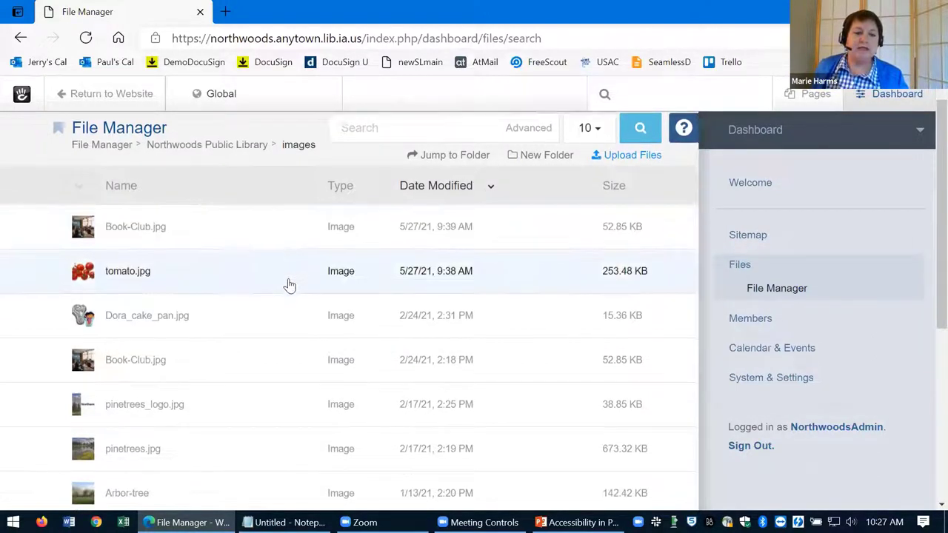
pyautogui.scroll(-1, 291, 284)
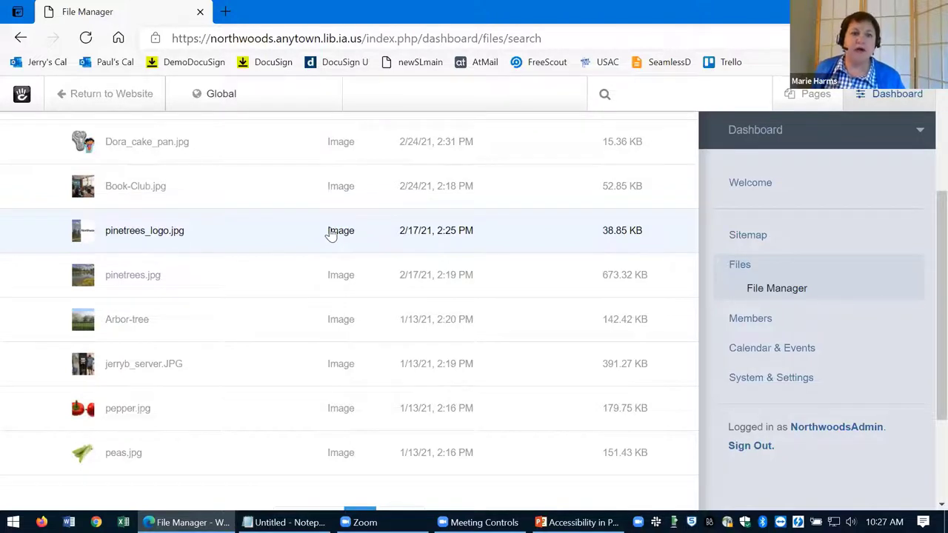
pyautogui.scroll(3, 238, 301)
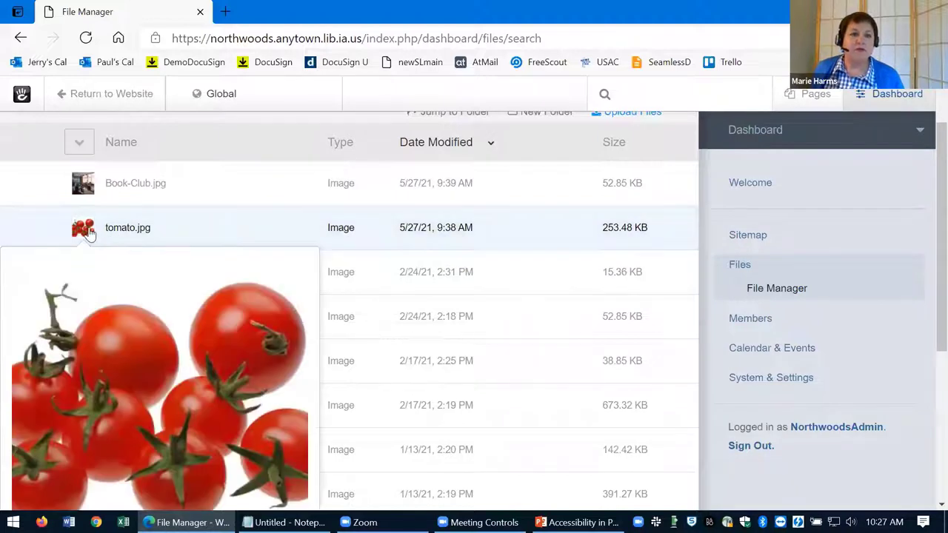
pyautogui.click(89, 231)
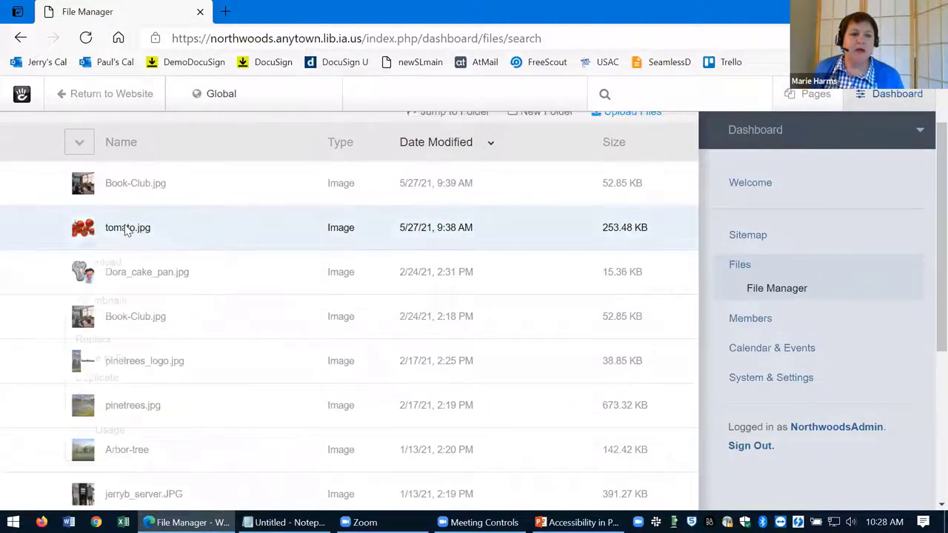
# Step: In tomato.jpg's properties, correct the tag to 'Bunch of tomatoes'
pyautogui.click(126, 230)
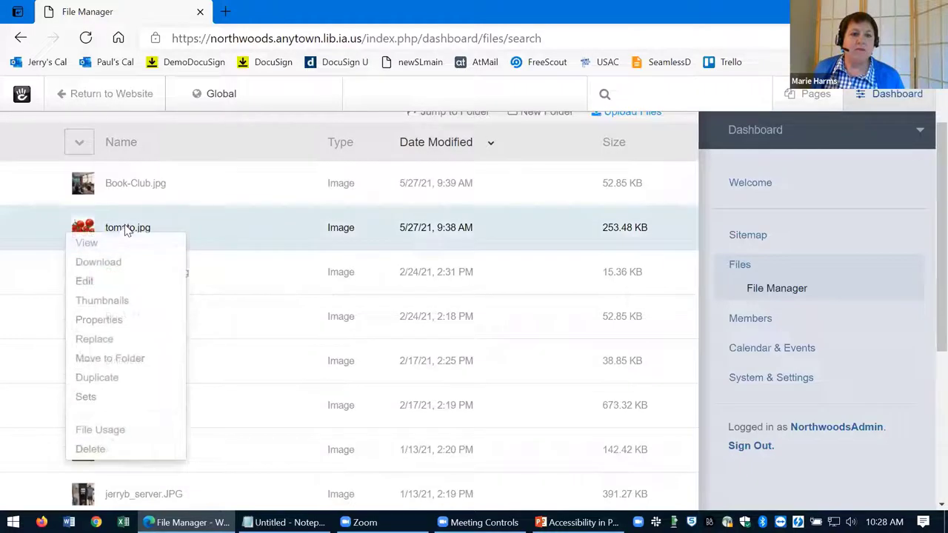
pyautogui.click(114, 320)
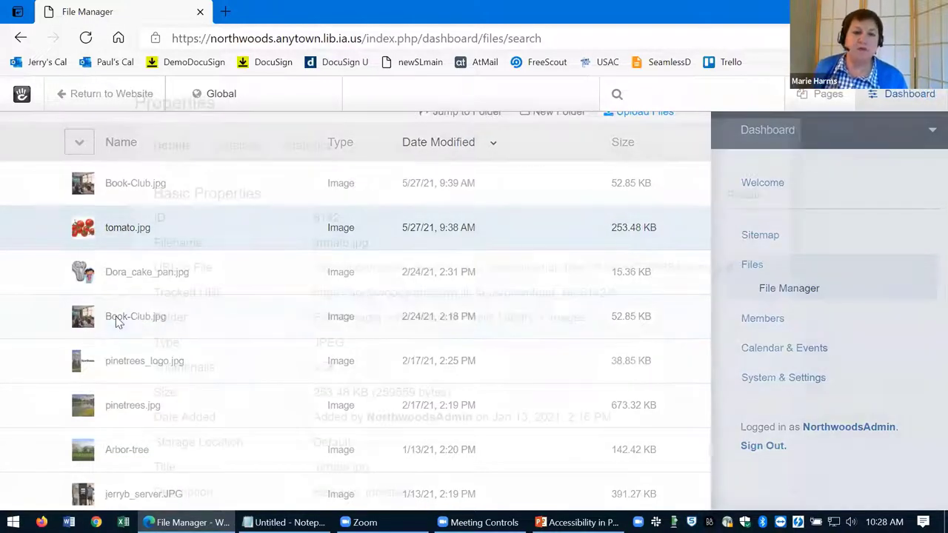
pyautogui.scroll(-3, 531, 207)
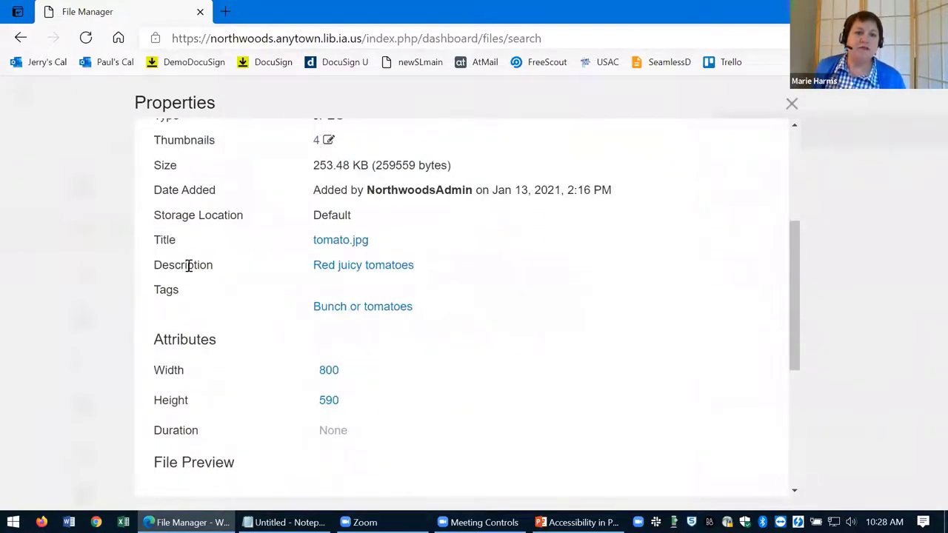
pyautogui.doubleClick(335, 311)
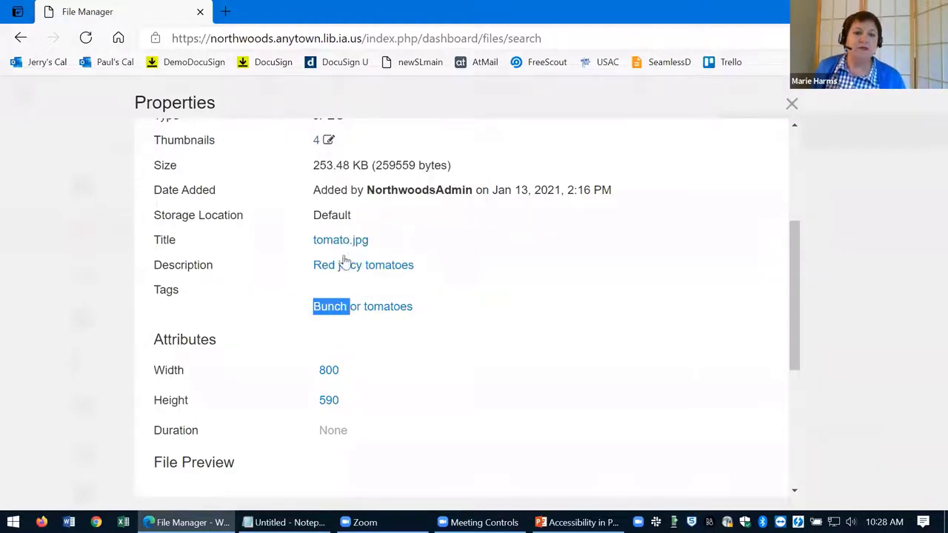
pyautogui.click(342, 309)
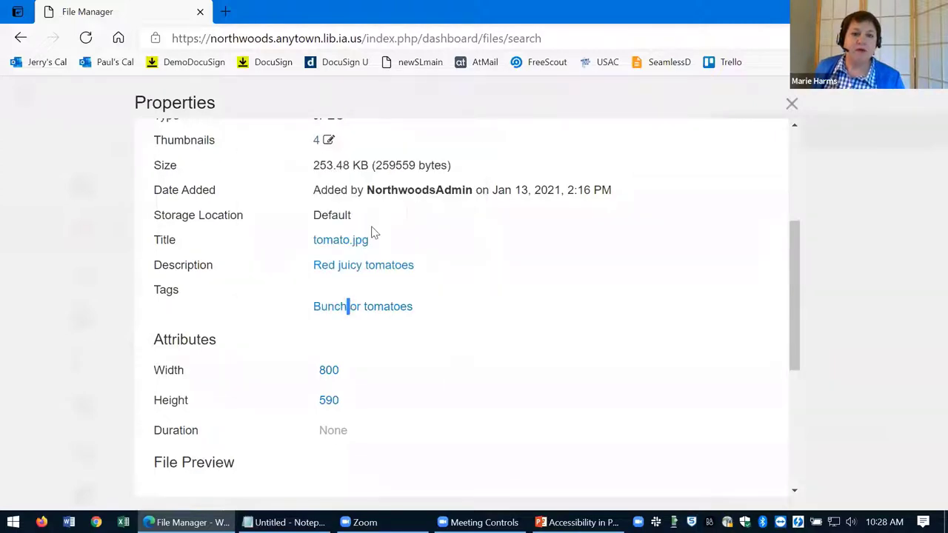
pyautogui.doubleClick(337, 310)
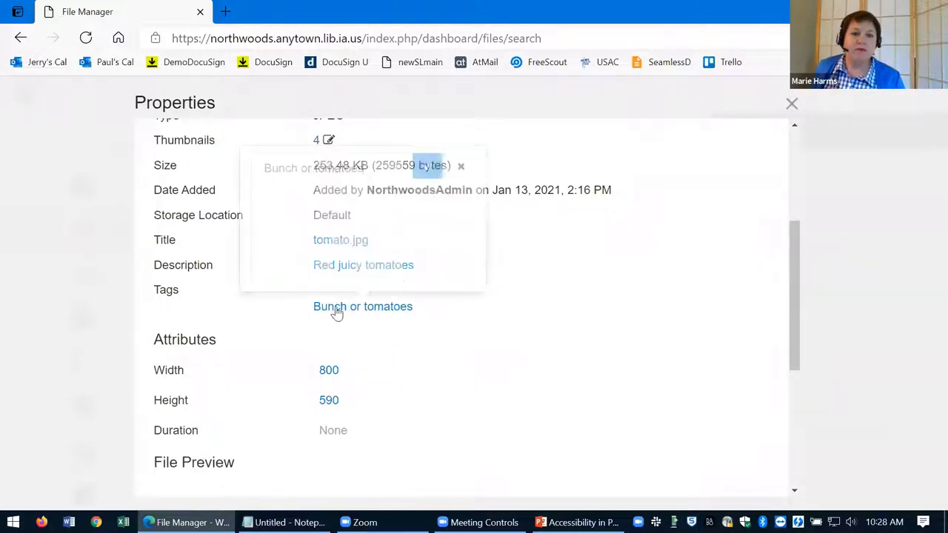
pyautogui.click(331, 305)
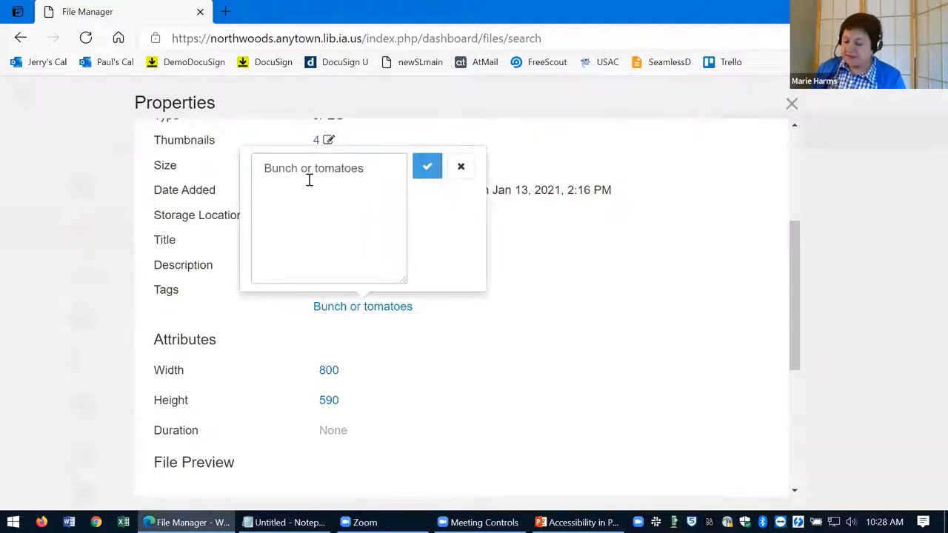
pyautogui.click(310, 178)
pyautogui.press('BackSpace')
pyautogui.write('f')
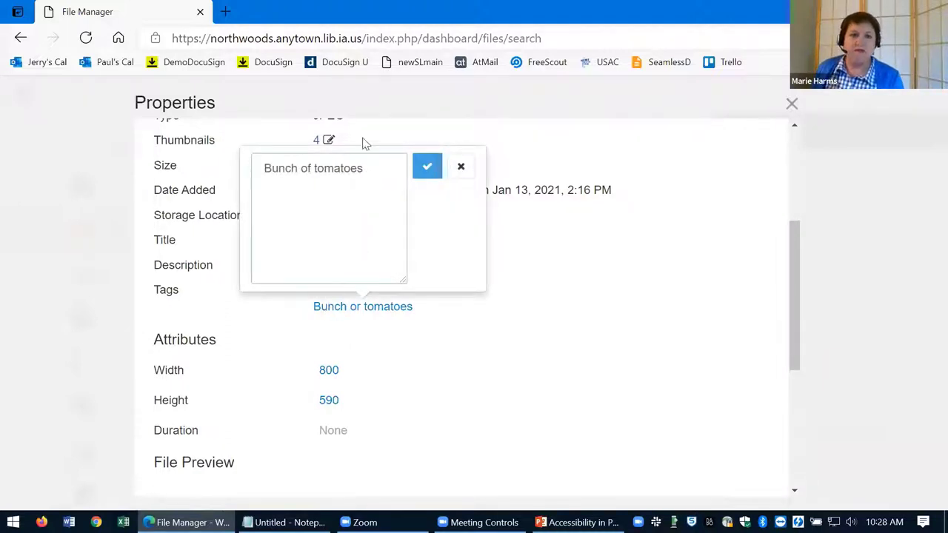
pyautogui.click(427, 167)
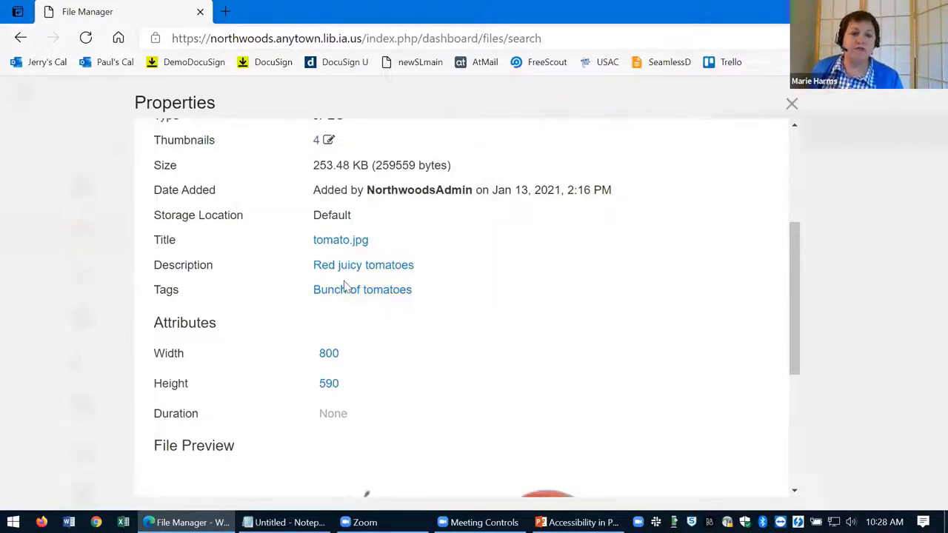
# Step: Confirm the description 'Red juicy tomatoes' and close tomato.jpg's properties
pyautogui.doubleClick(343, 245)
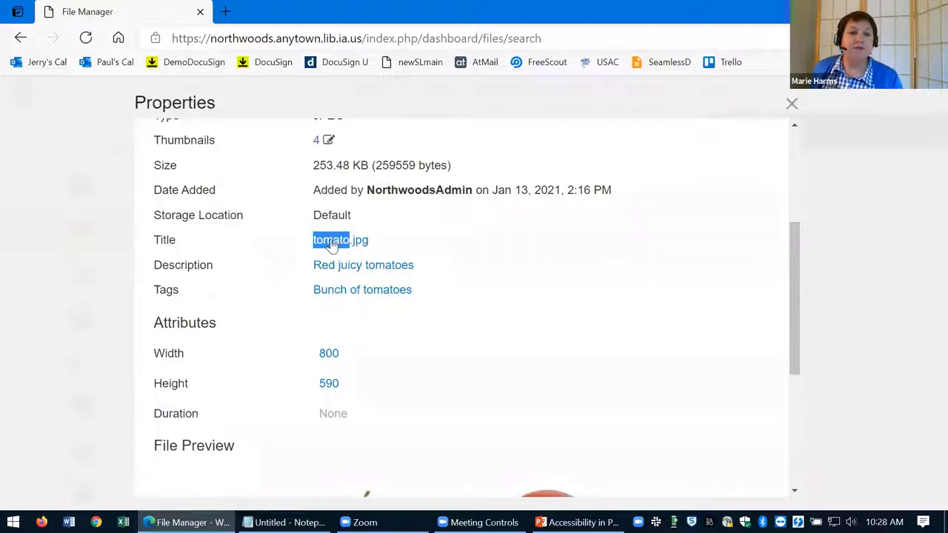
pyautogui.click(328, 246)
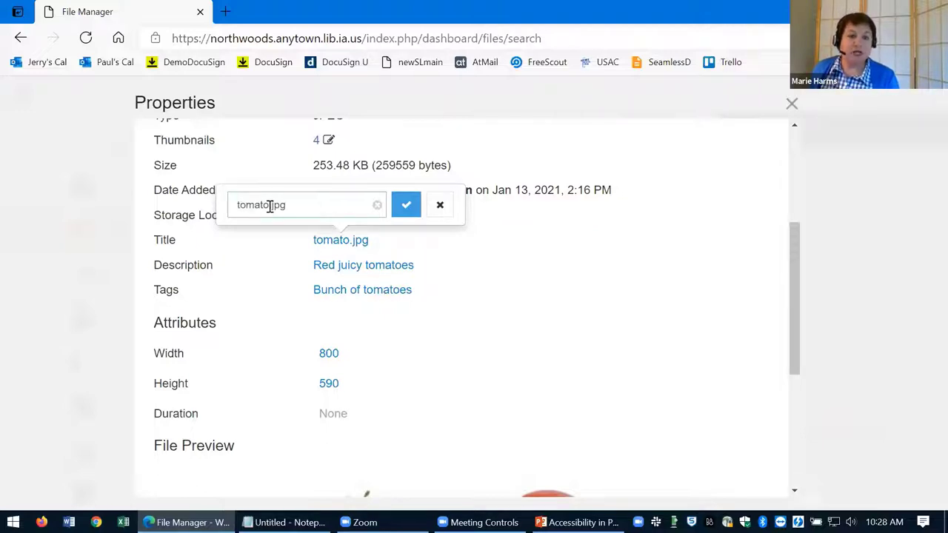
pyautogui.doubleClick(339, 264)
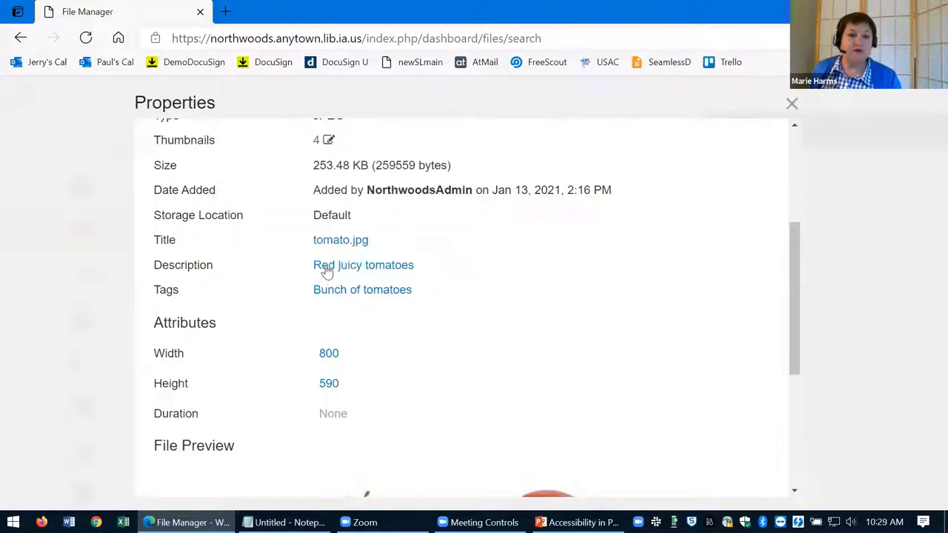
pyautogui.click(327, 272)
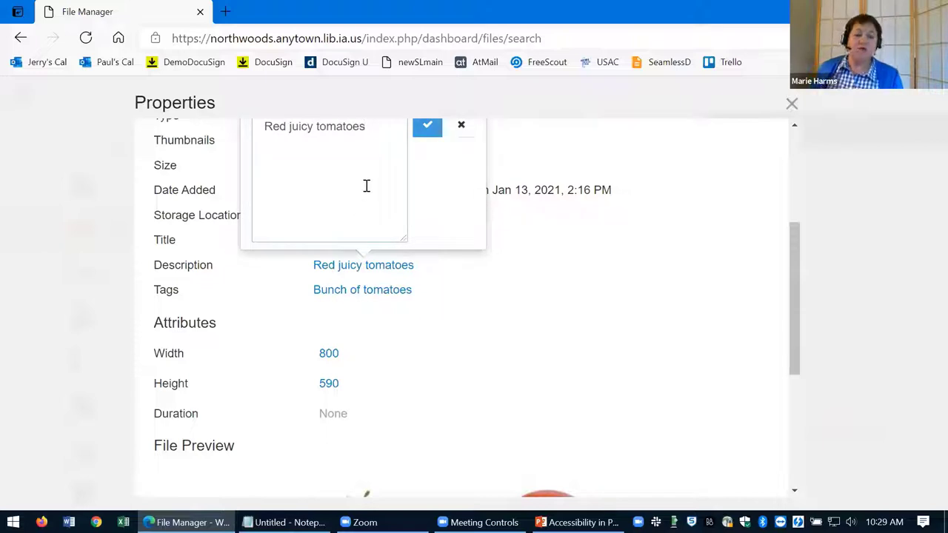
pyautogui.click(427, 127)
pyautogui.scroll(-4, 402, 290)
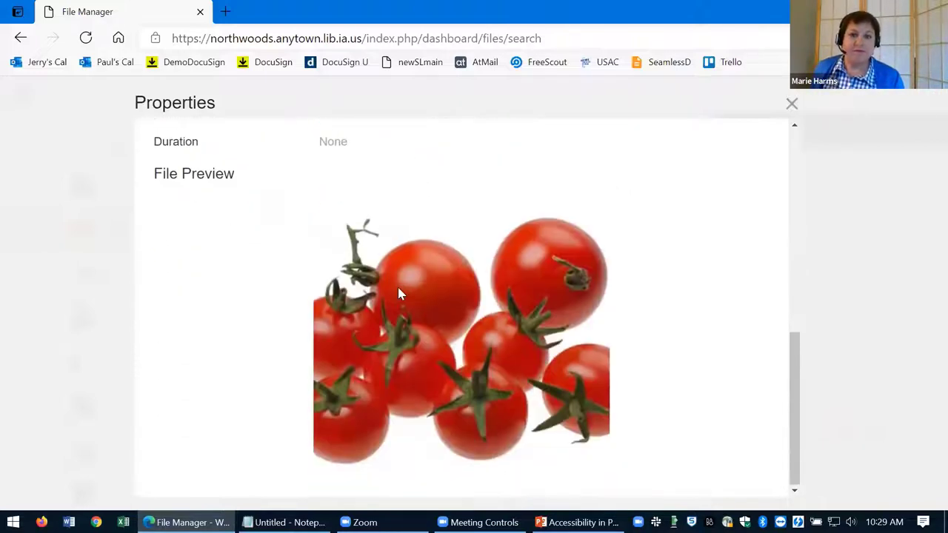
pyautogui.scroll(5, 398, 293)
pyautogui.click(791, 105)
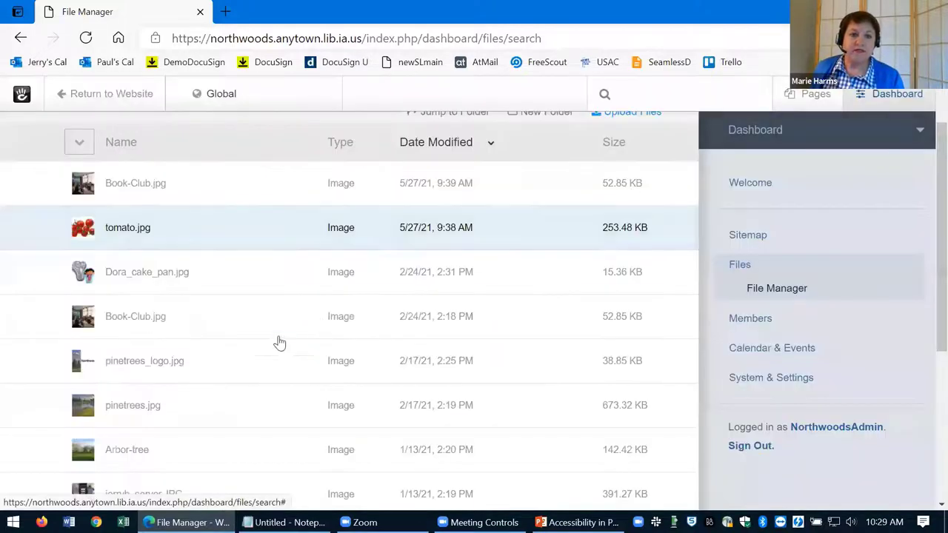
# Step: Open peas.jpg's properties and set its description to 'Bunch of green peas'
pyautogui.scroll(-3, 279, 342)
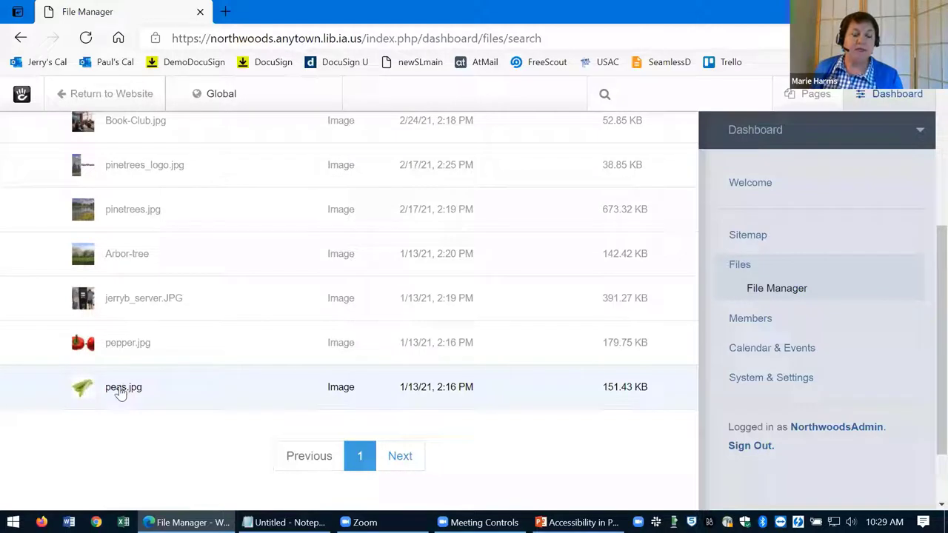
pyautogui.click(121, 393)
pyautogui.click(121, 391)
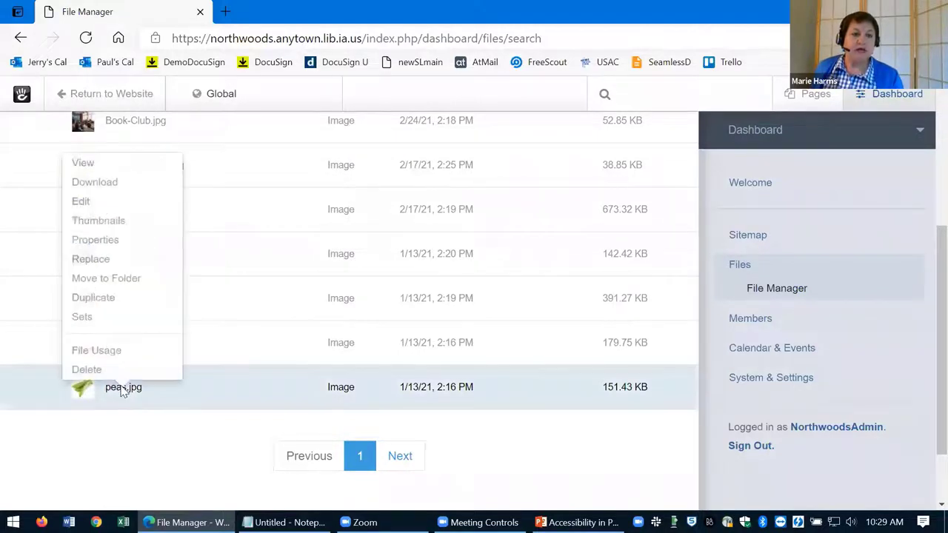
pyautogui.click(105, 240)
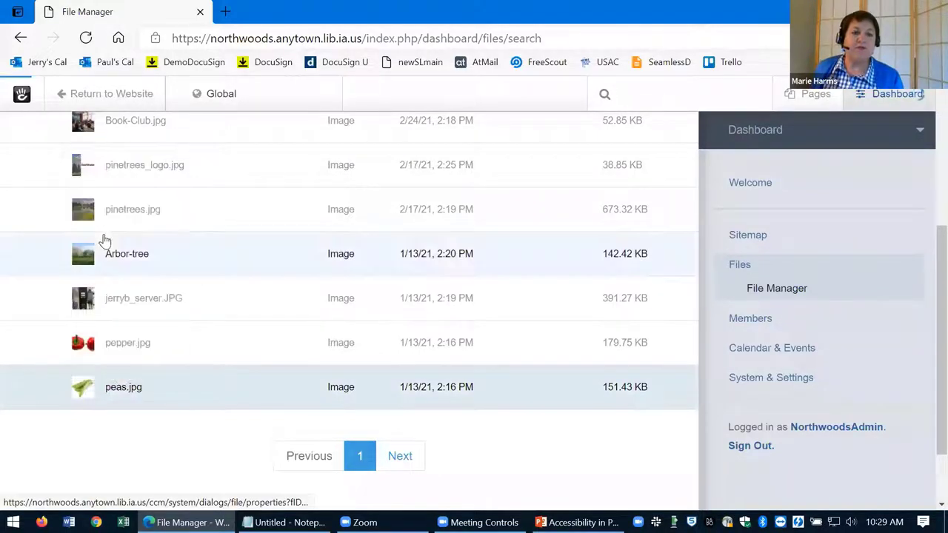
pyautogui.scroll(-4, 444, 220)
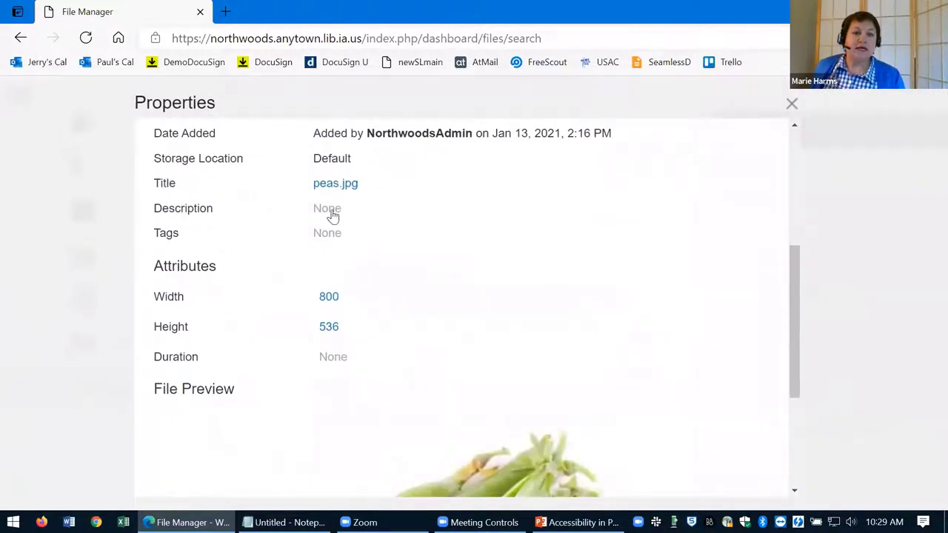
pyautogui.click(332, 210)
pyautogui.scroll(2, 381, 249)
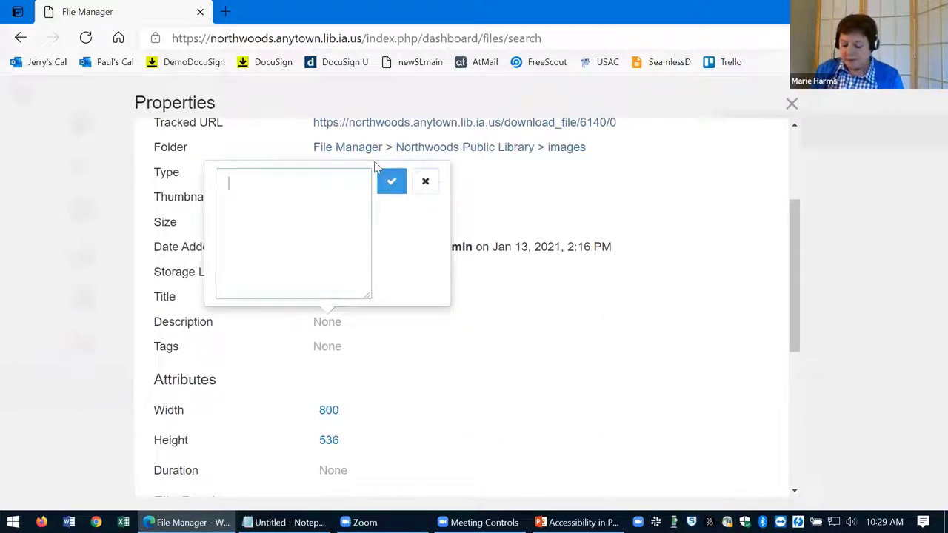
pyautogui.write('Bun')
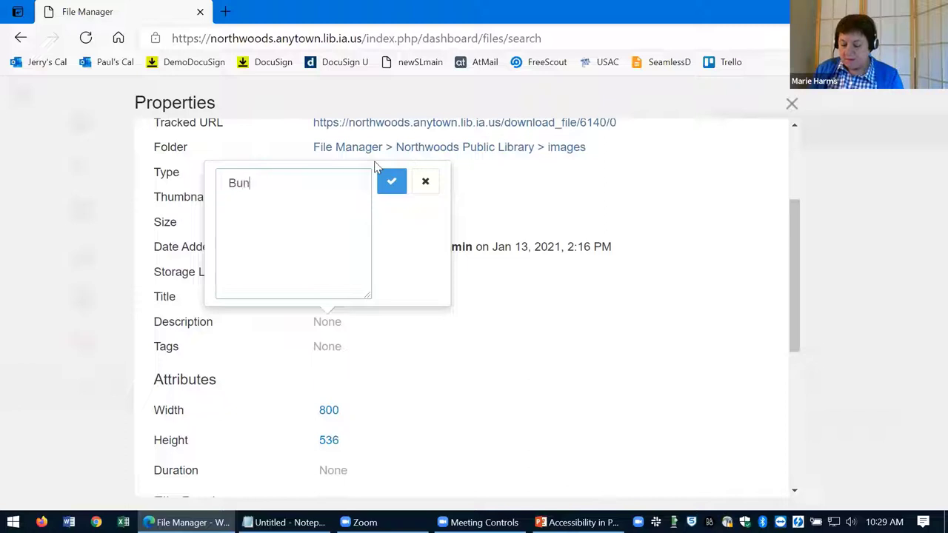
pyautogui.write('ch of gre')
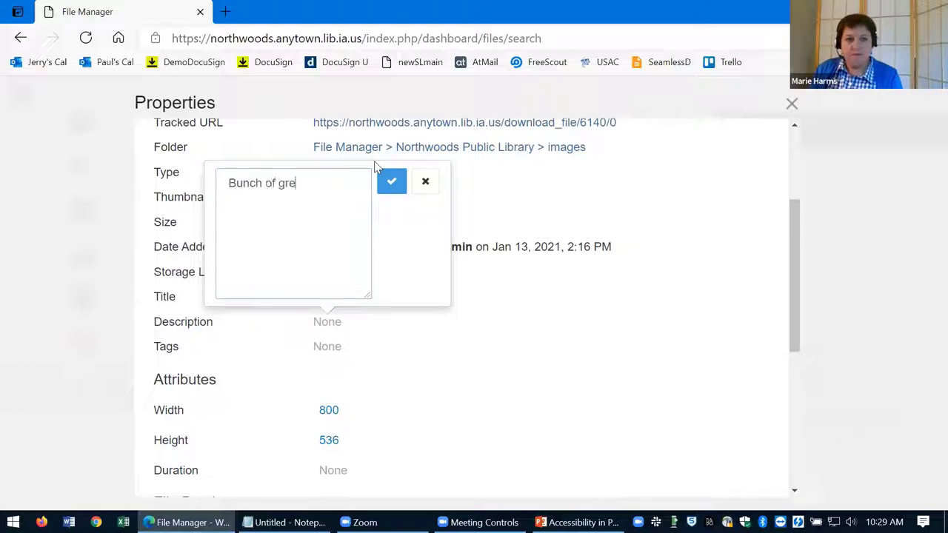
pyautogui.write('en pe')
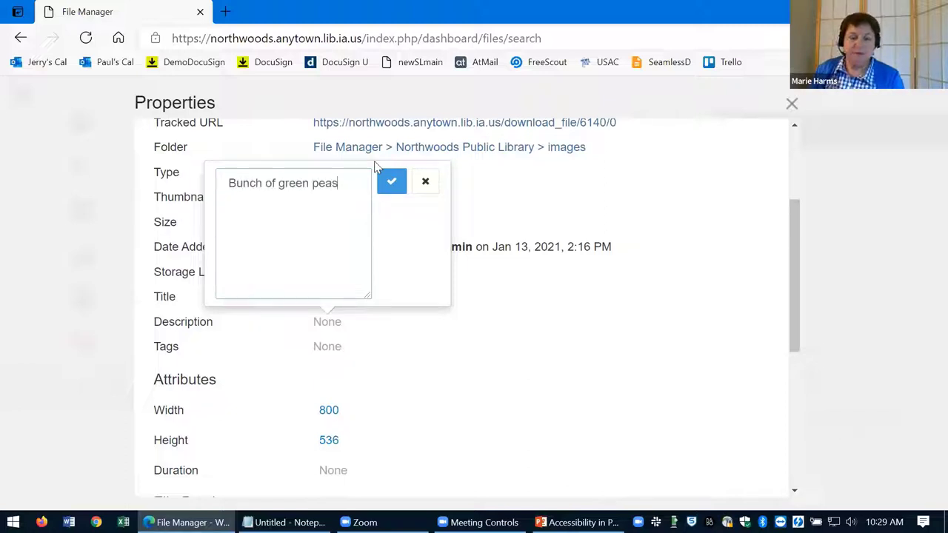
pyautogui.write('as')
pyautogui.click(391, 181)
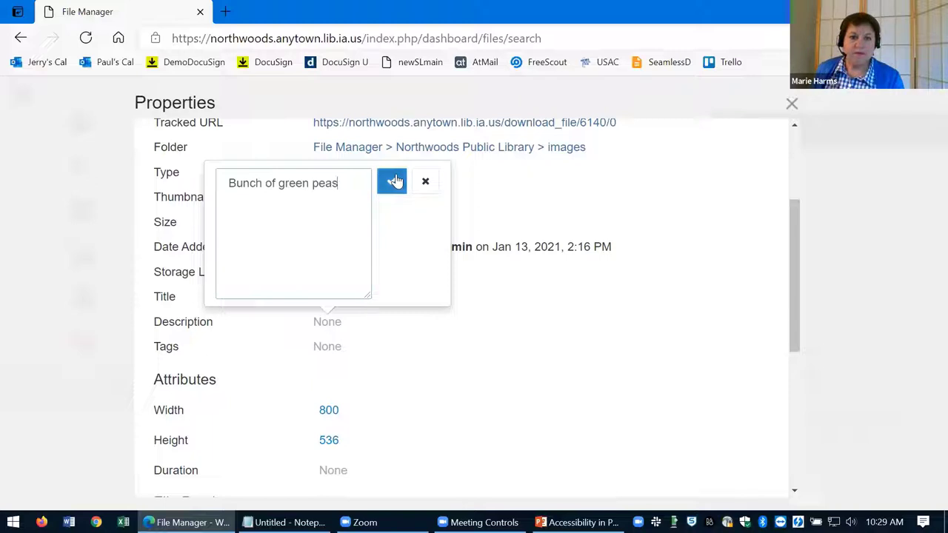
# Step: Tag peas.jpg with 'peas, fresh' and close its properties
pyautogui.click(326, 346)
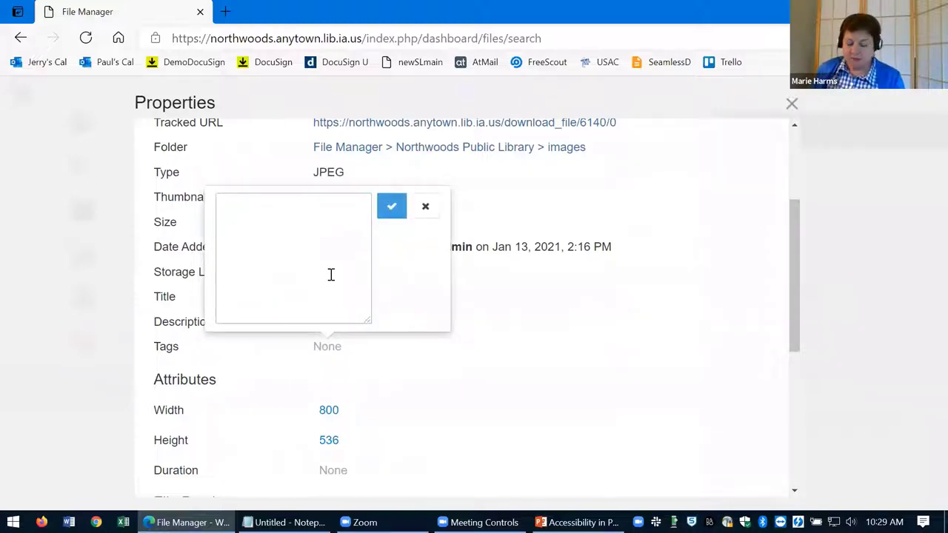
pyautogui.write('pea')
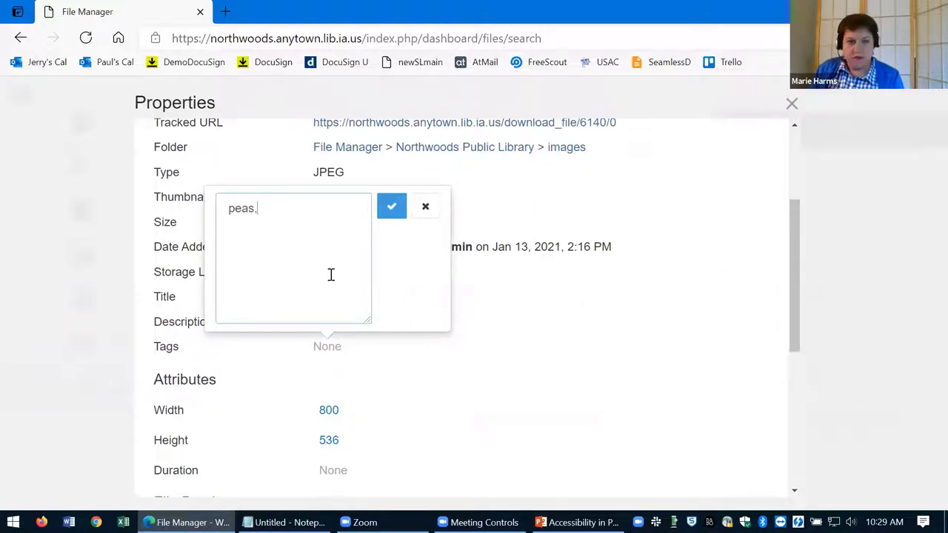
pyautogui.write('s, fresh')
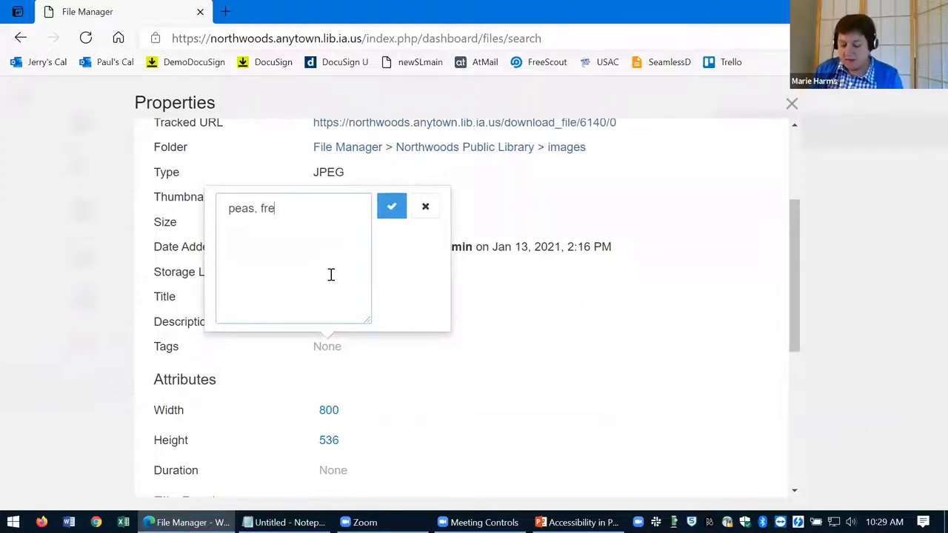
pyautogui.click(392, 206)
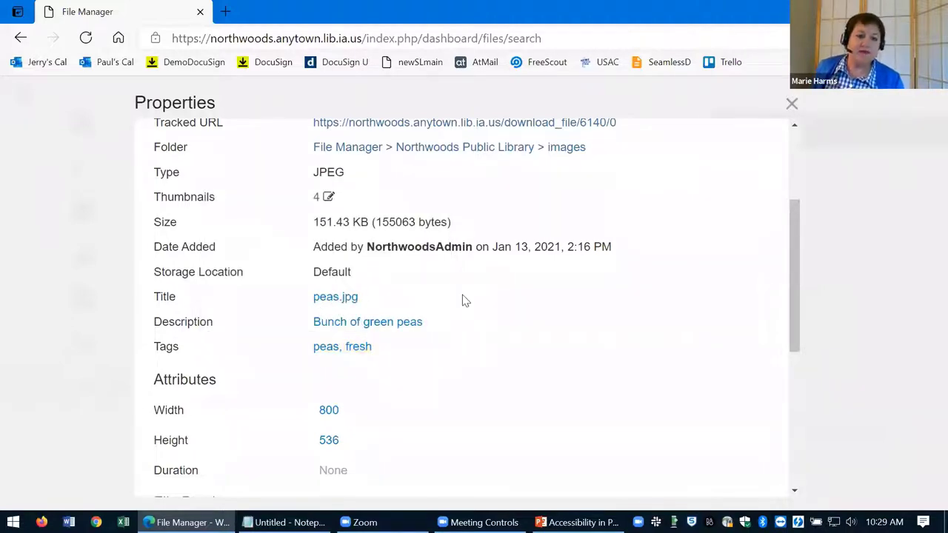
pyautogui.click(791, 105)
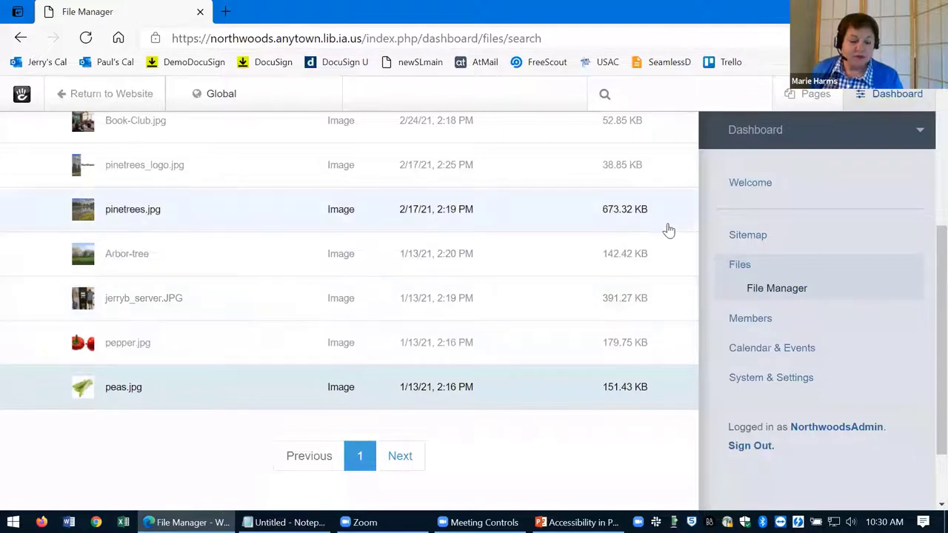
pyautogui.scroll(4, 651, 235)
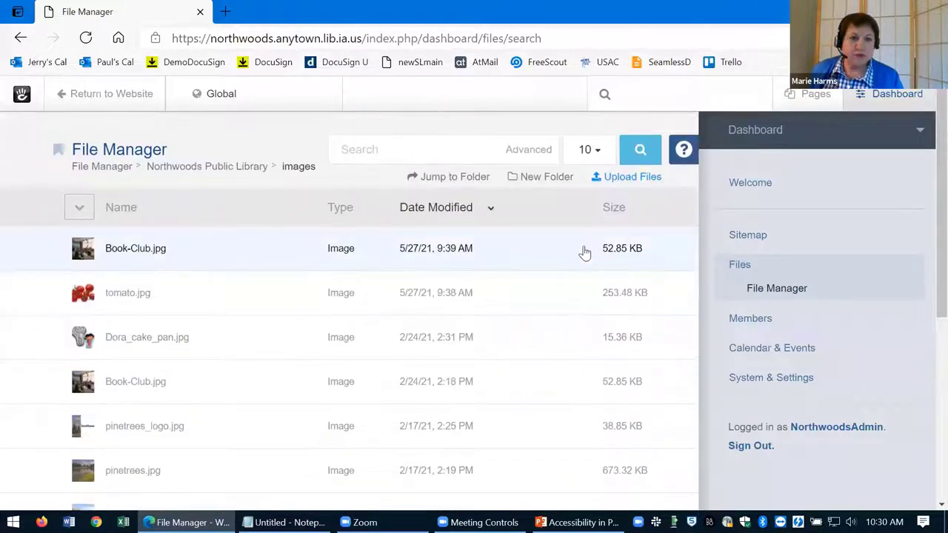
# Step: Return to the website, exit edit mode, and open Services > Book Clubs
pyautogui.click(130, 97)
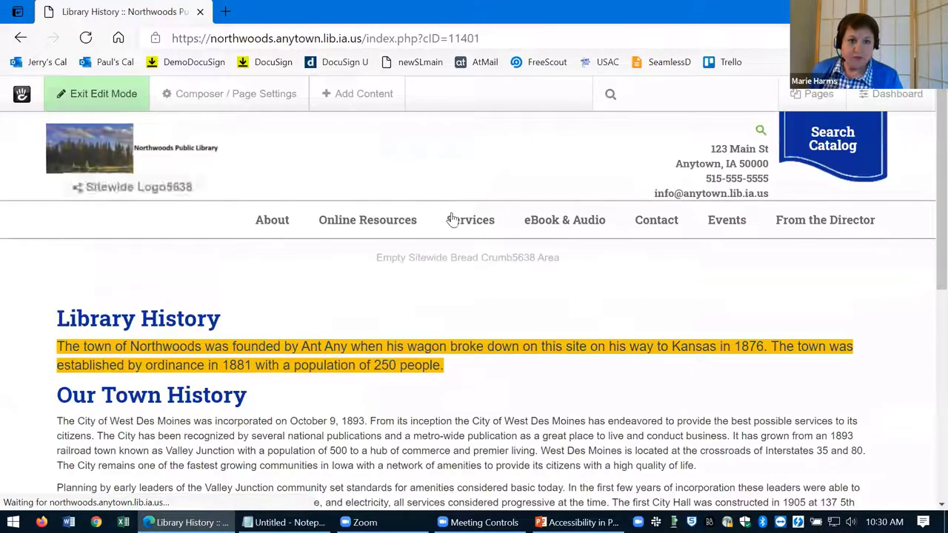
pyautogui.click(461, 227)
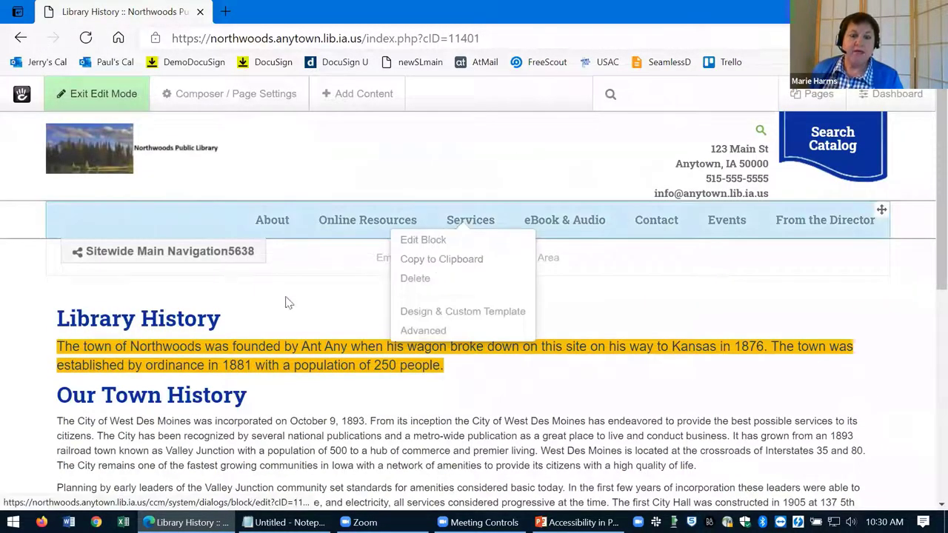
pyautogui.click(126, 95)
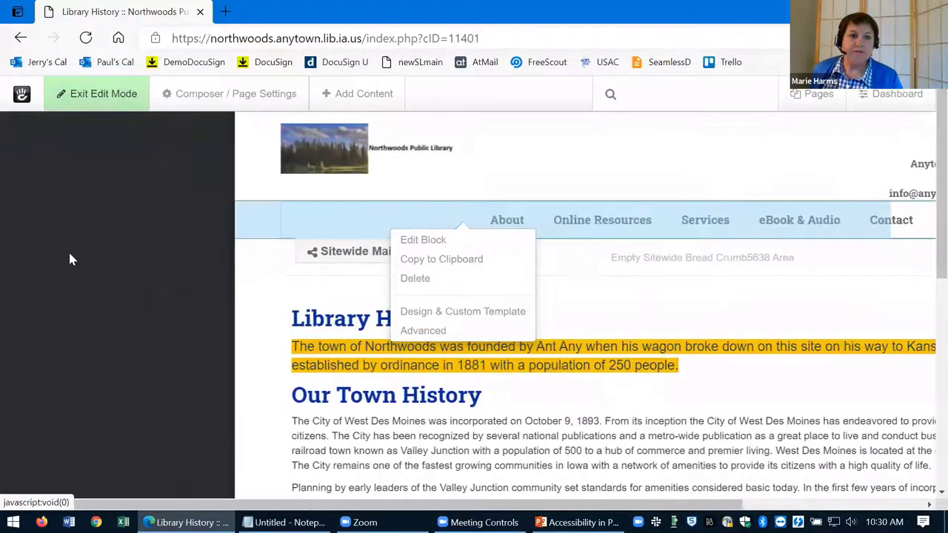
pyautogui.click(74, 241)
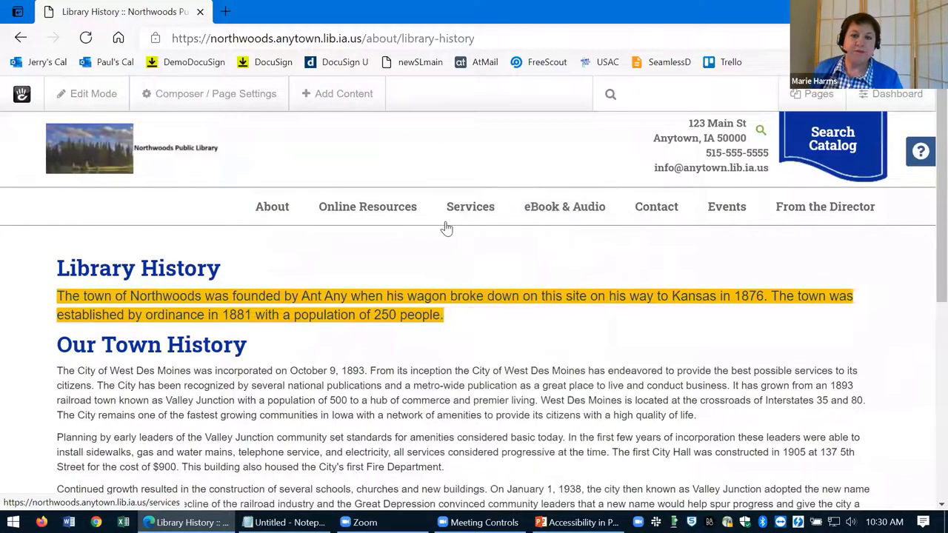
pyautogui.moveTo(452, 223)
pyautogui.click(448, 318)
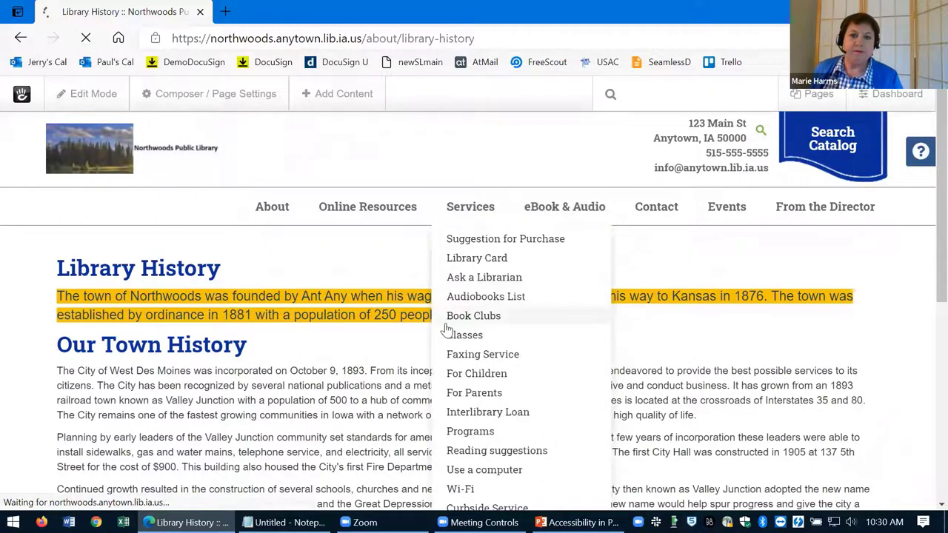
# Step: Put Book Clubs in edit mode and add an Image block to the Main area
pyautogui.scroll(-2, 512, 316)
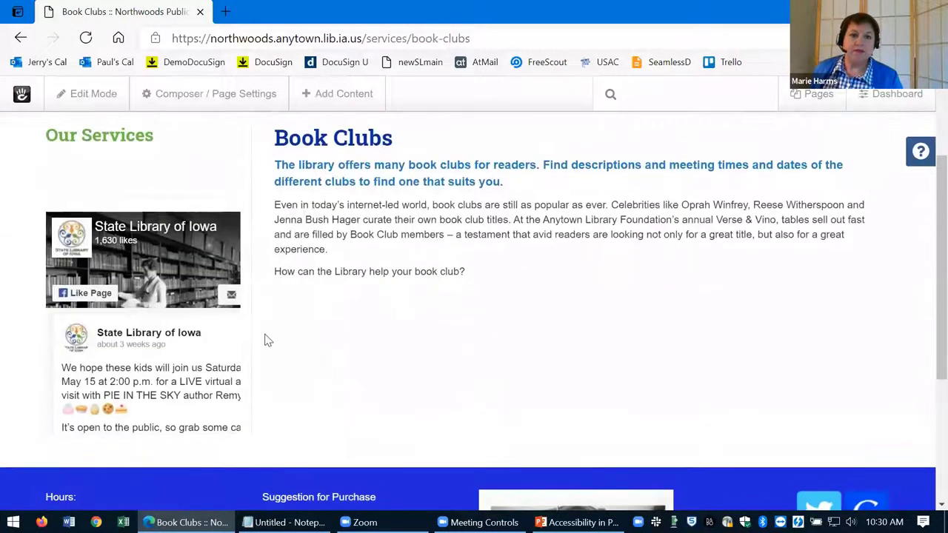
pyautogui.click(97, 109)
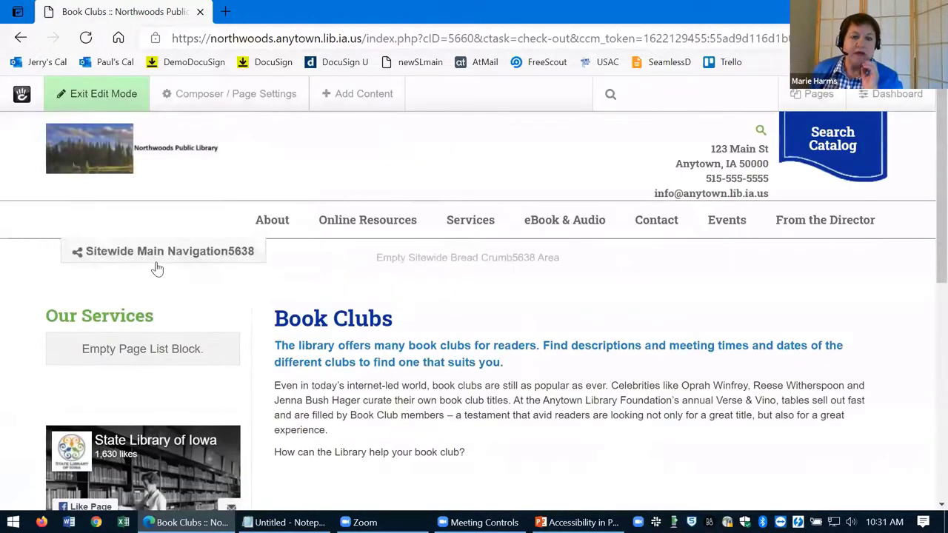
pyautogui.scroll(-1, 155, 266)
pyautogui.scroll(-1, 155, 266)
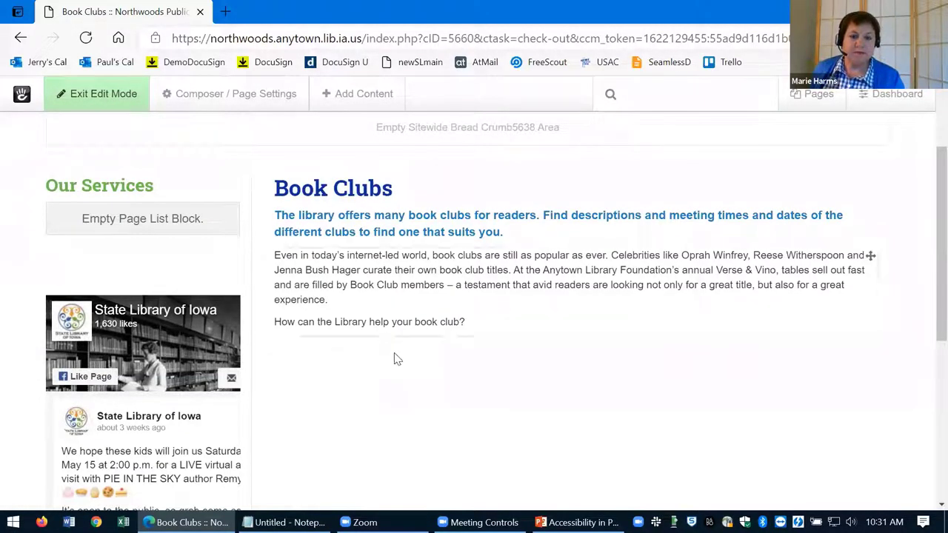
pyautogui.scroll(-1, 332, 286)
pyautogui.click(303, 288)
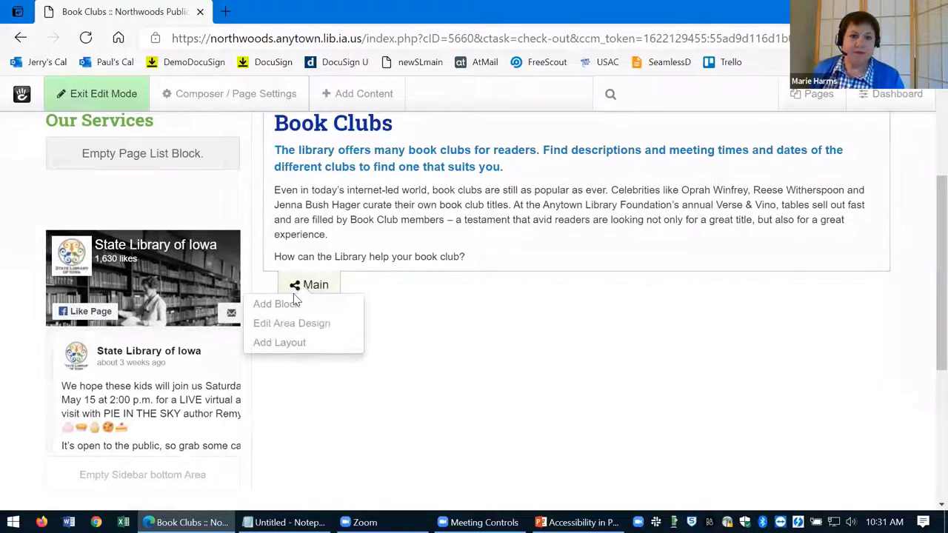
pyautogui.click(293, 303)
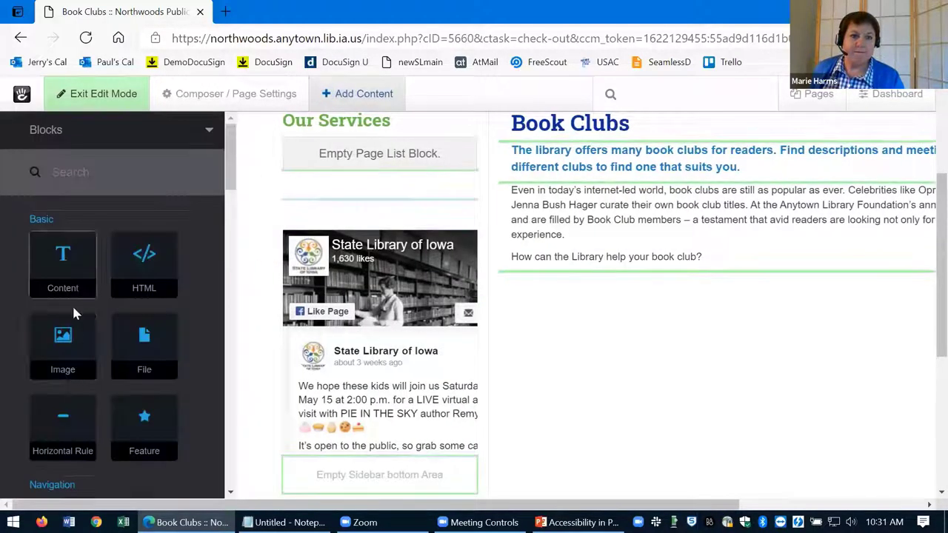
pyautogui.moveTo(65, 337); pyautogui.dragTo(68, 331)
# Step: Choose Book-Club.jpg from the file library as the block's image
pyautogui.scroll(-3, 533, 266)
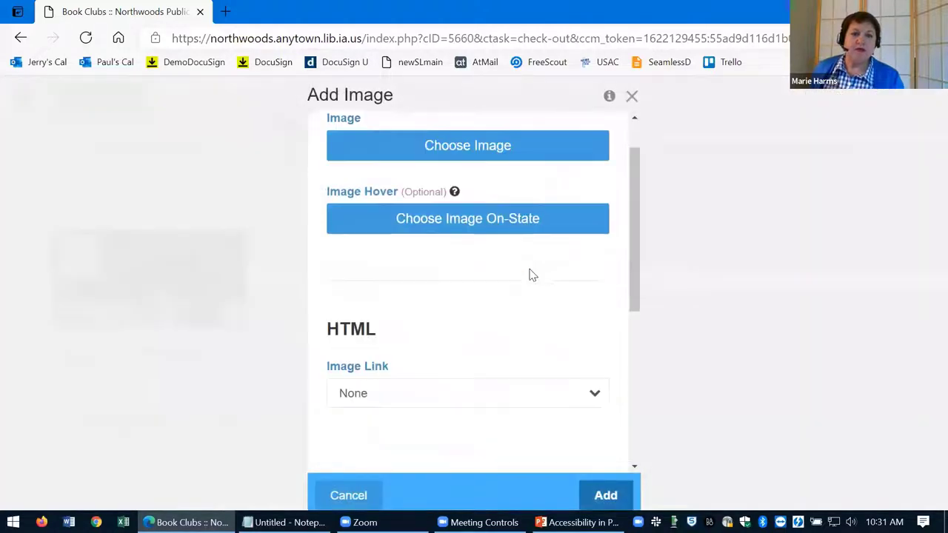
pyautogui.scroll(-2, 521, 286)
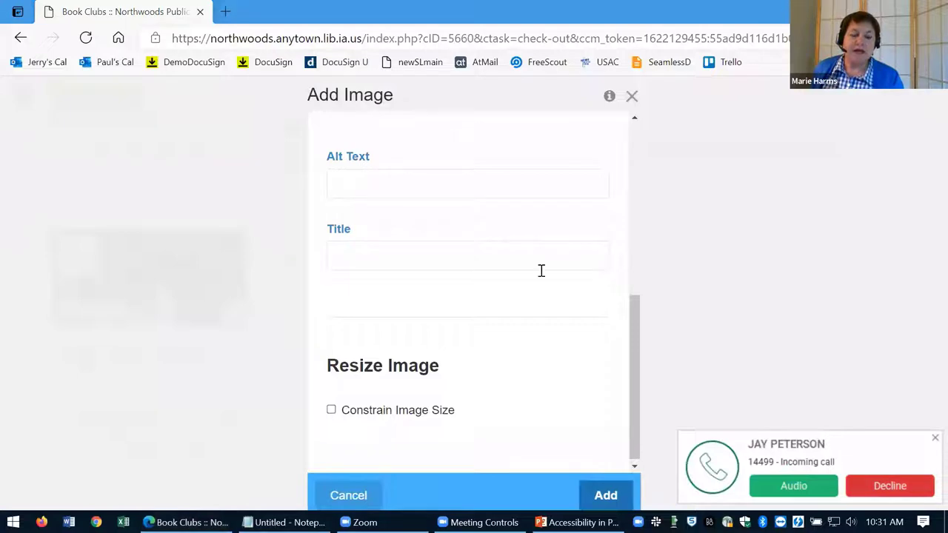
pyautogui.scroll(1, 511, 264)
pyautogui.scroll(-1, 511, 259)
pyautogui.scroll(1, 473, 244)
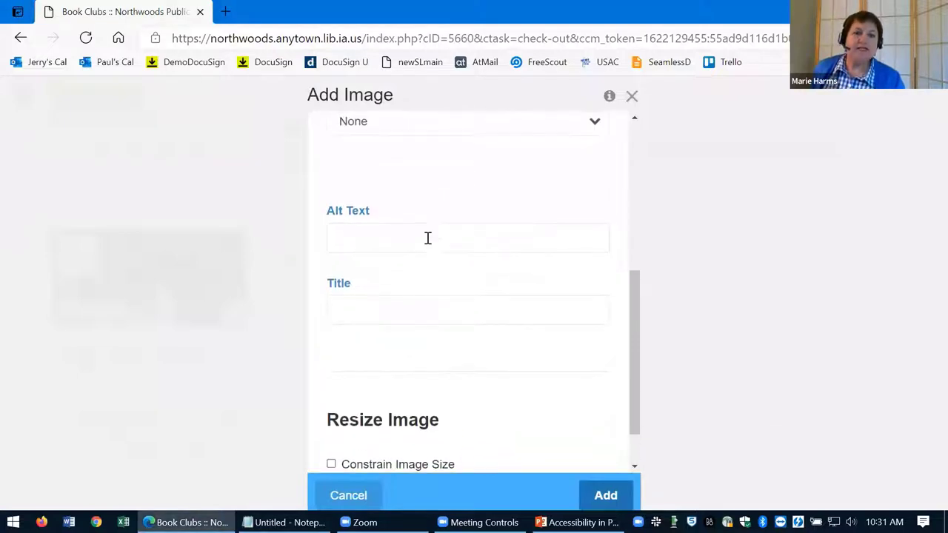
pyautogui.scroll(3, 428, 313)
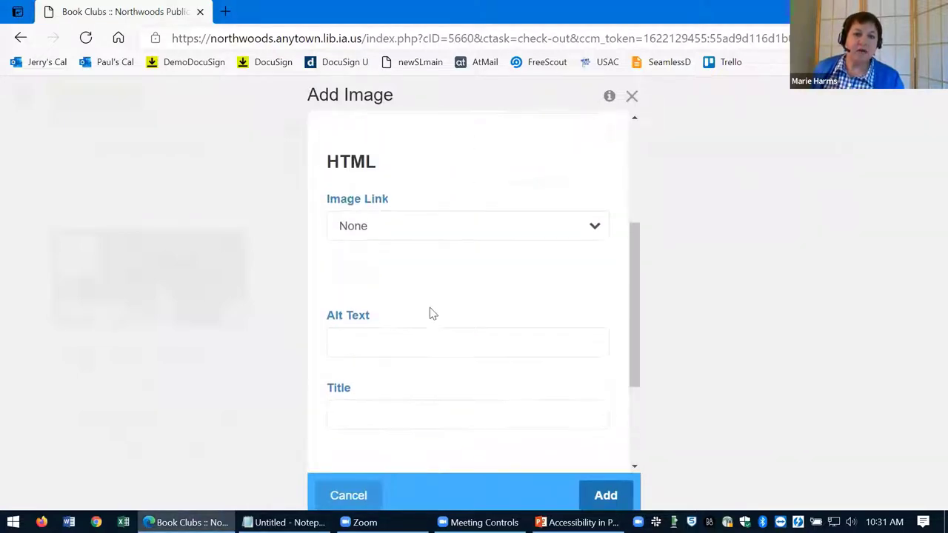
pyautogui.scroll(3, 499, 240)
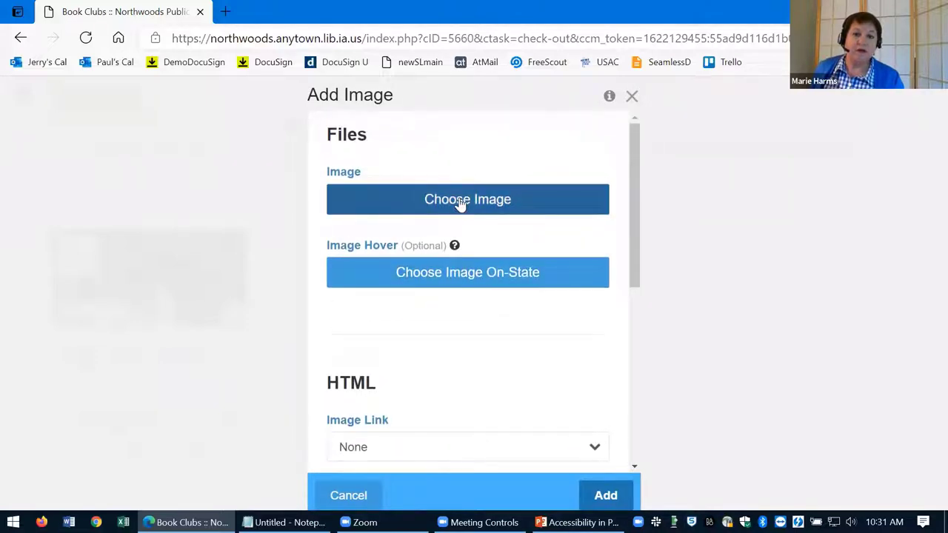
pyautogui.click(460, 201)
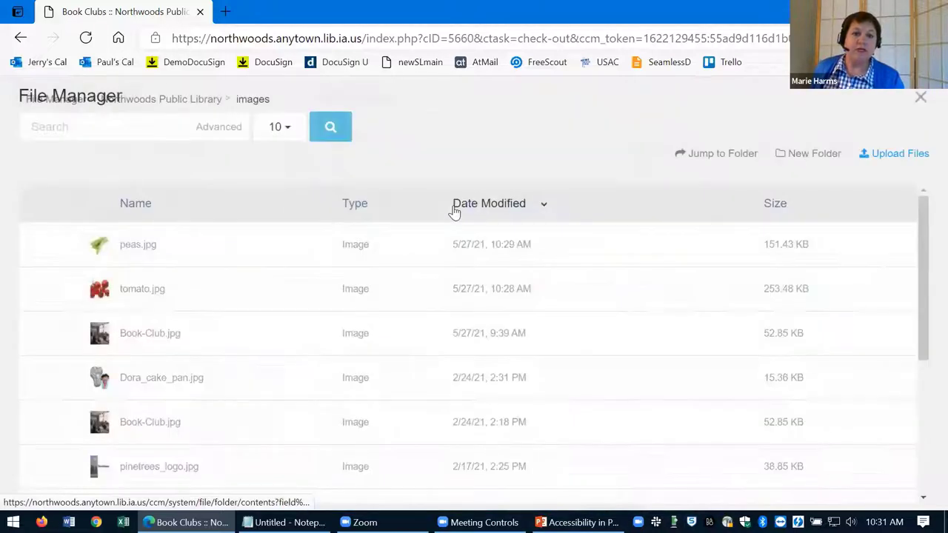
pyautogui.click(132, 337)
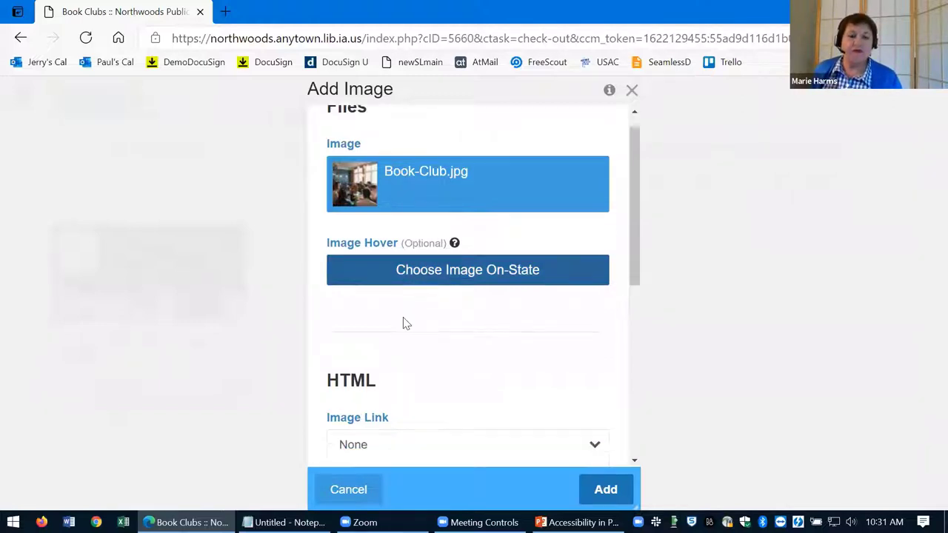
# Step: Enter the image alt text 'book club members'
pyautogui.scroll(-2, 402, 321)
pyautogui.scroll(-2, 402, 326)
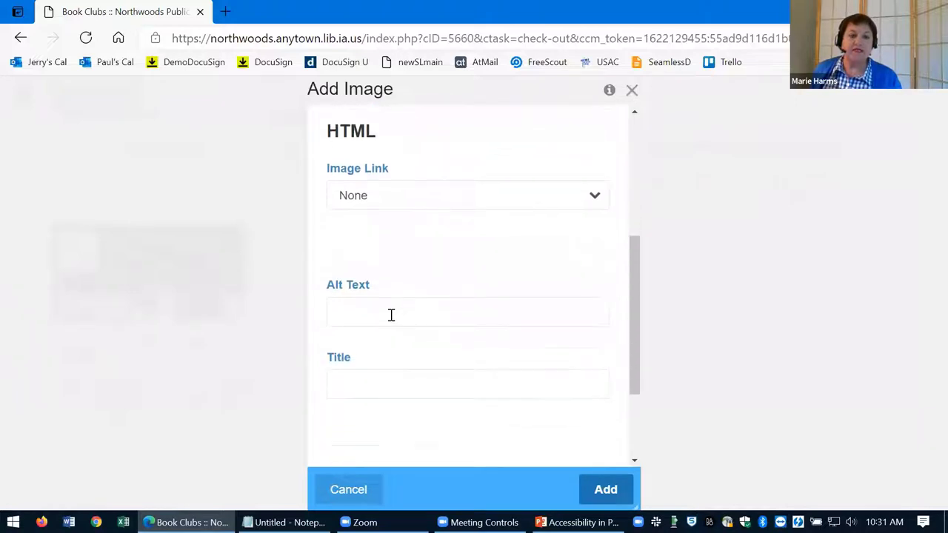
pyautogui.click(392, 313)
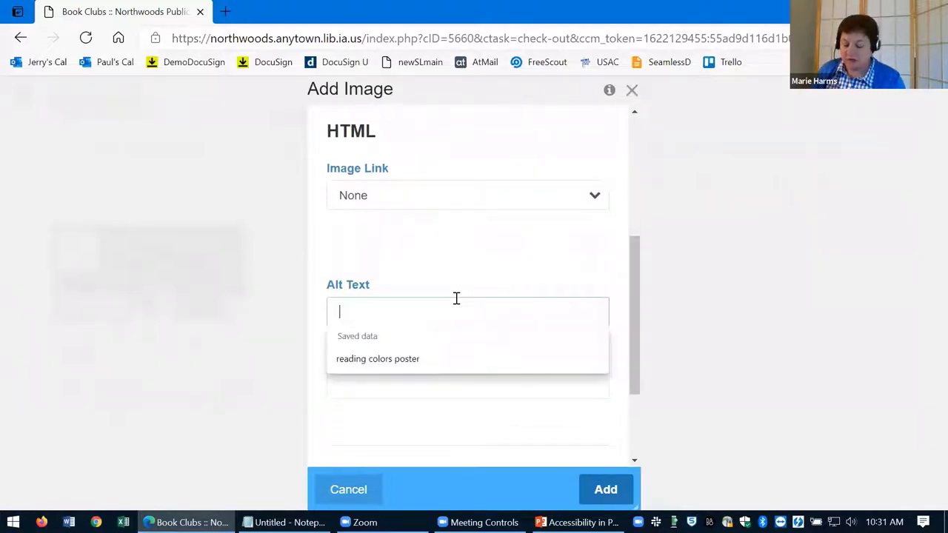
pyautogui.write('B')
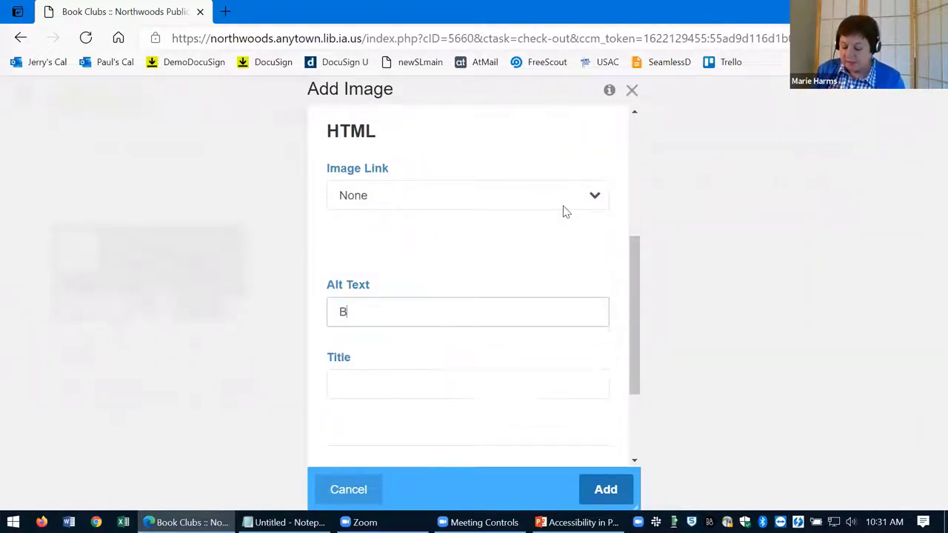
pyautogui.write('ook club')
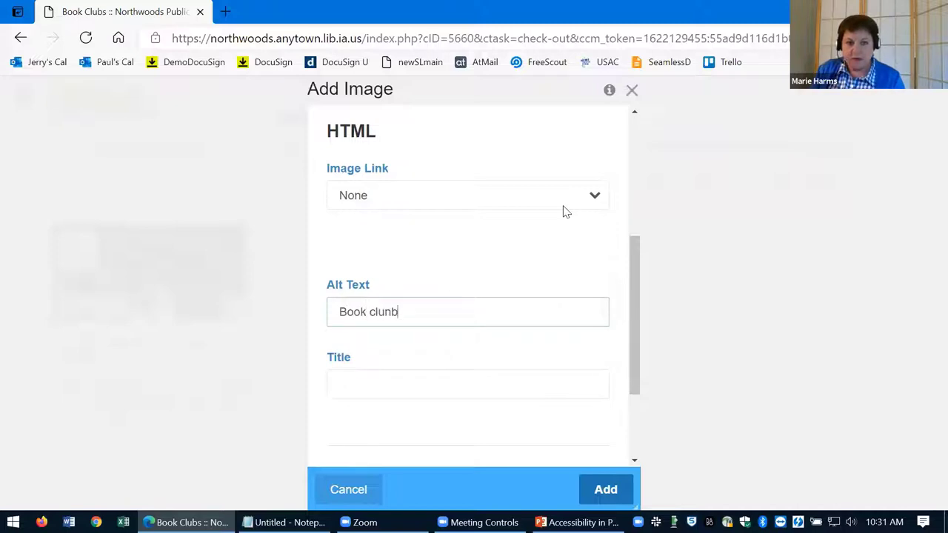
pyautogui.press('BackSpace')
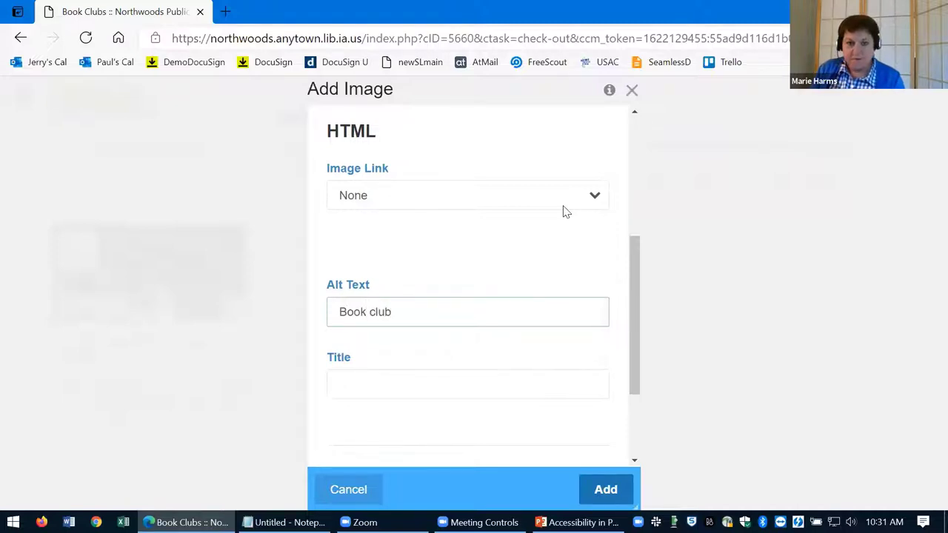
pyautogui.press('BackSpace')
pyautogui.press('BackSpace')
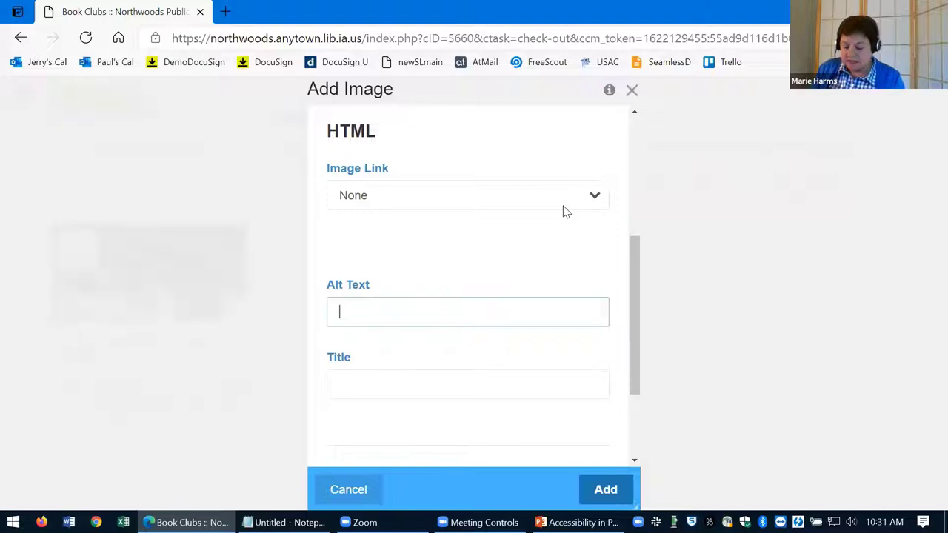
pyautogui.write('book cl')
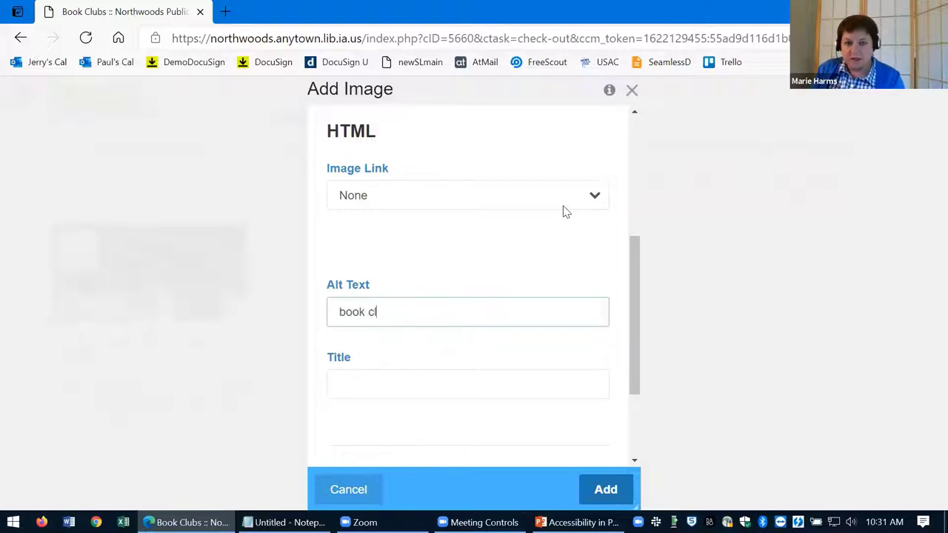
pyautogui.write('ub m')
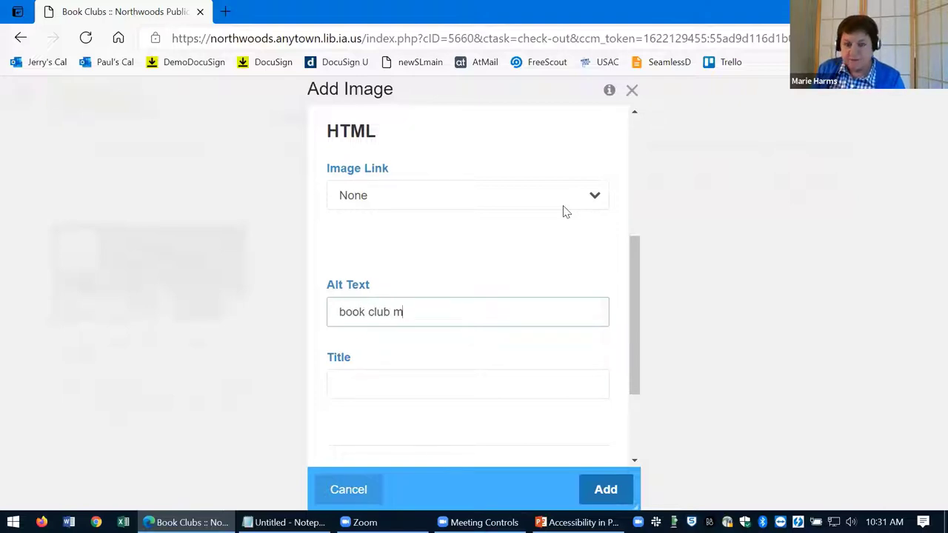
pyautogui.write('embers')
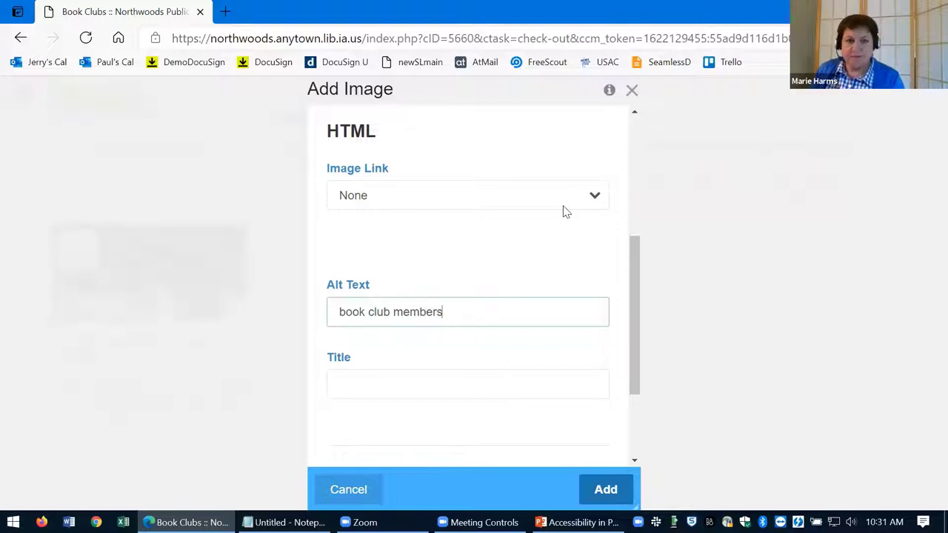
# Step: Give the image the title 'Member of the book club discussing a book' and add it
pyautogui.click(376, 384)
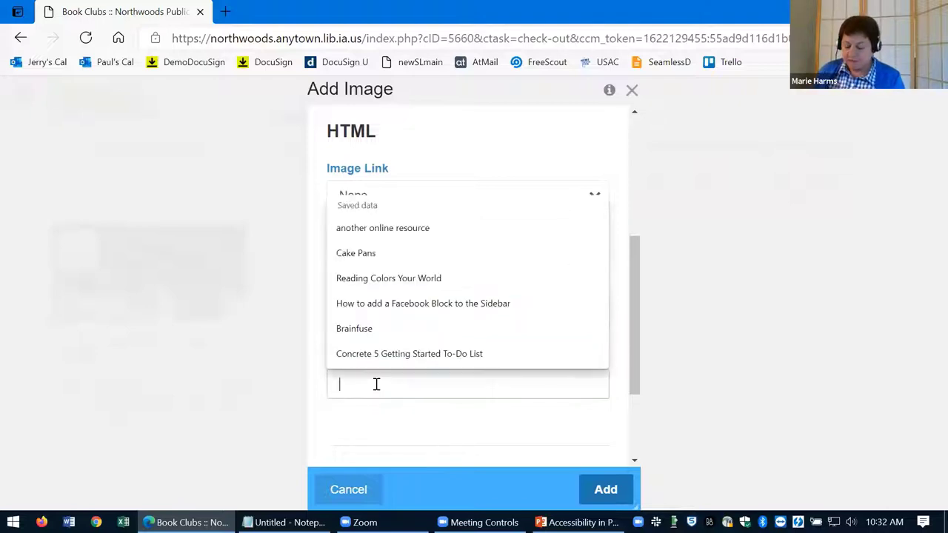
pyautogui.write('Member')
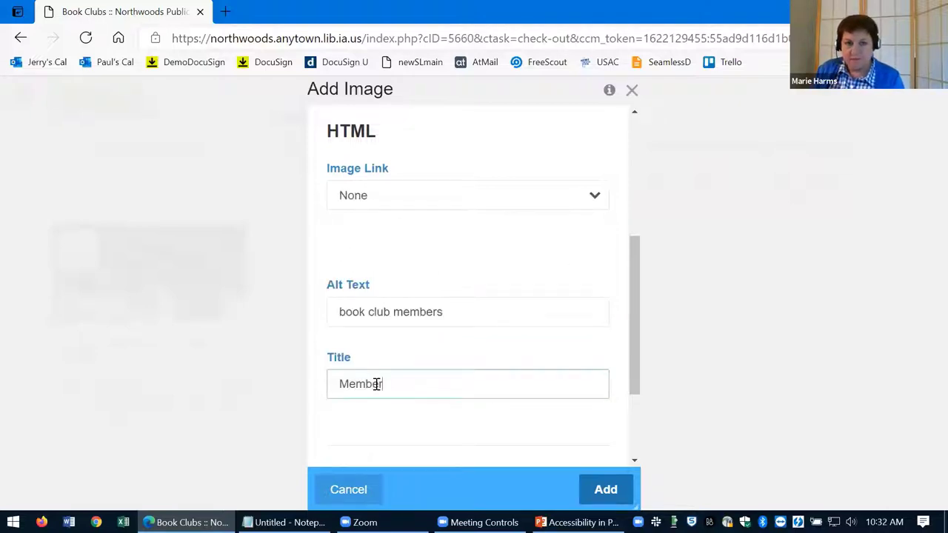
pyautogui.write(' of th eb')
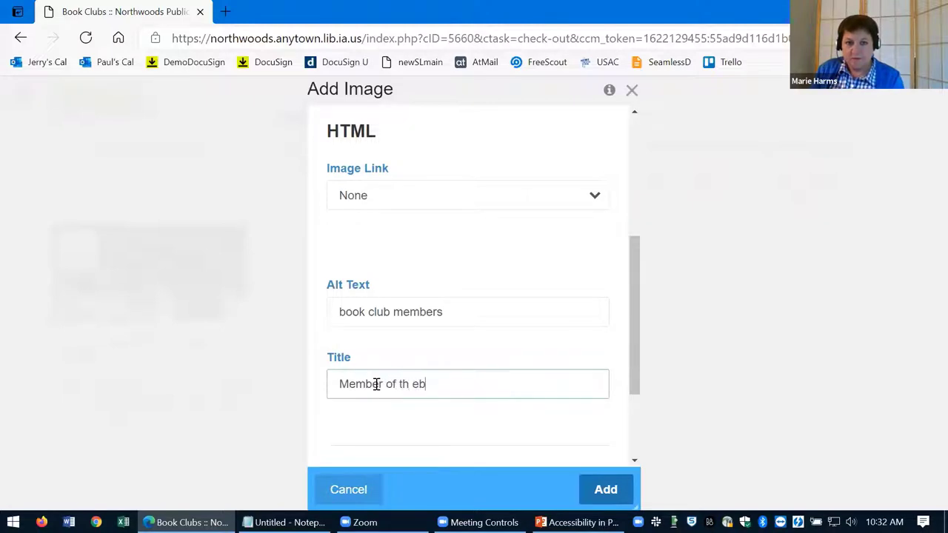
pyautogui.press('BackSpace')
pyautogui.press('BackSpace')
pyautogui.press('BackSpace')
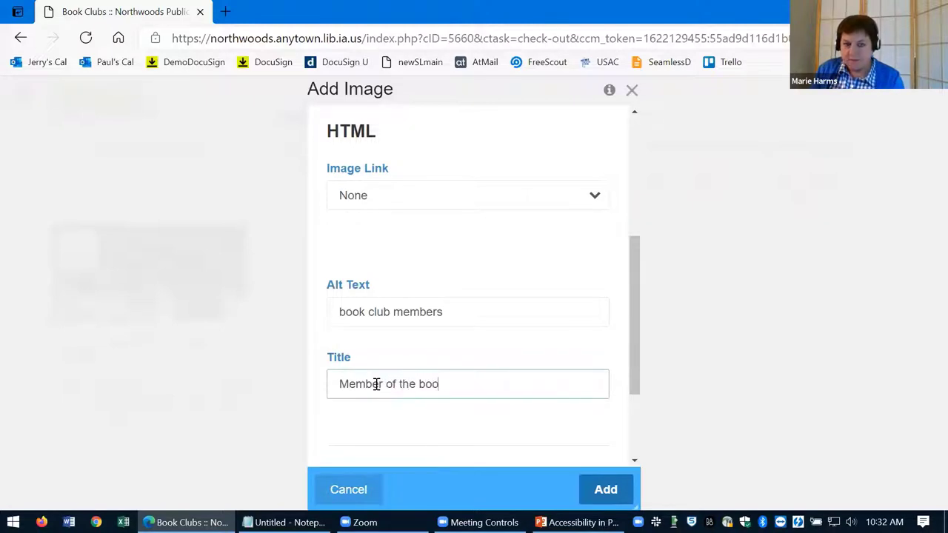
pyautogui.write('e book club')
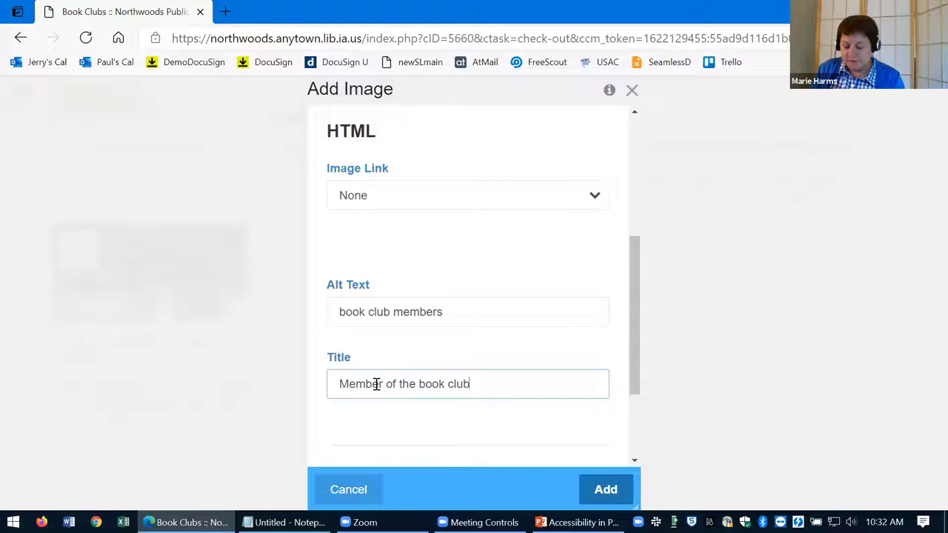
pyautogui.write(' discus')
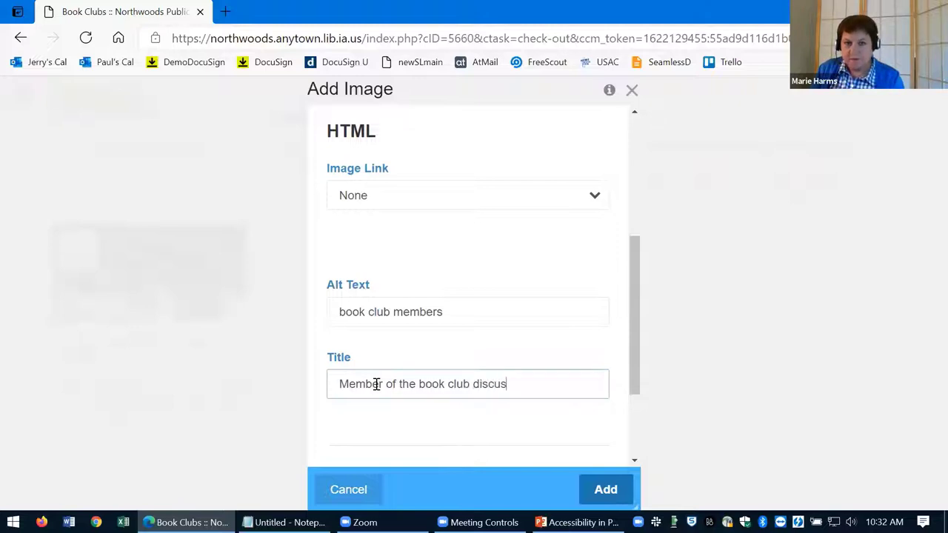
pyautogui.write('sing a bo')
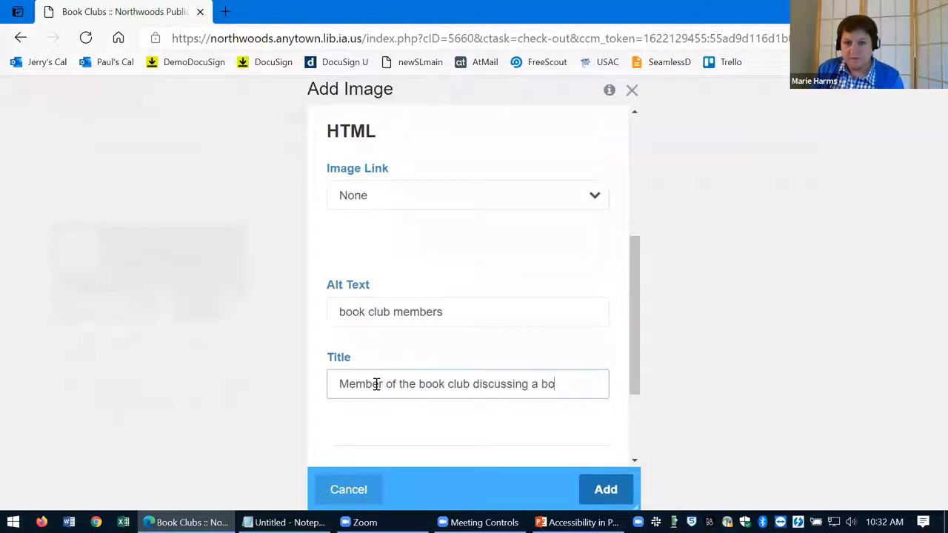
pyautogui.write('ok')
pyautogui.scroll(-2, 400, 385)
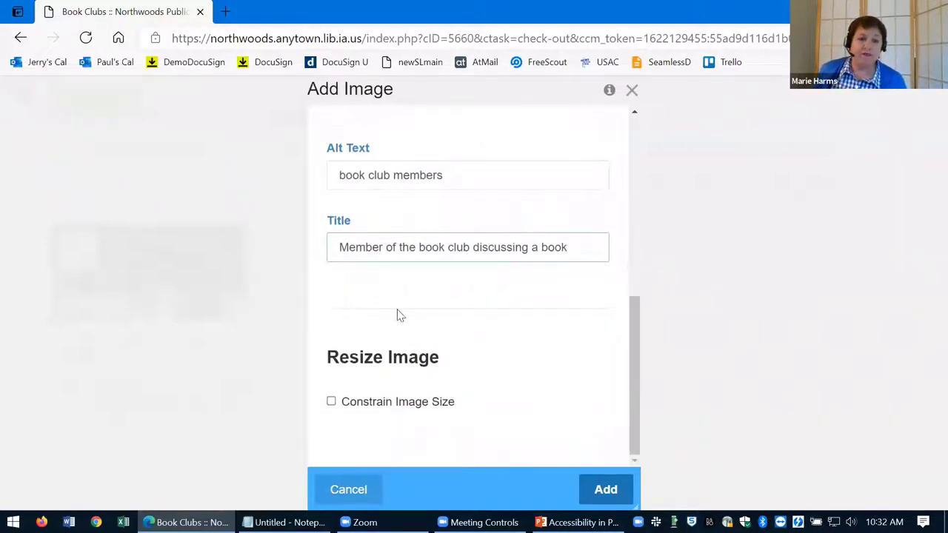
pyautogui.press('Tab')
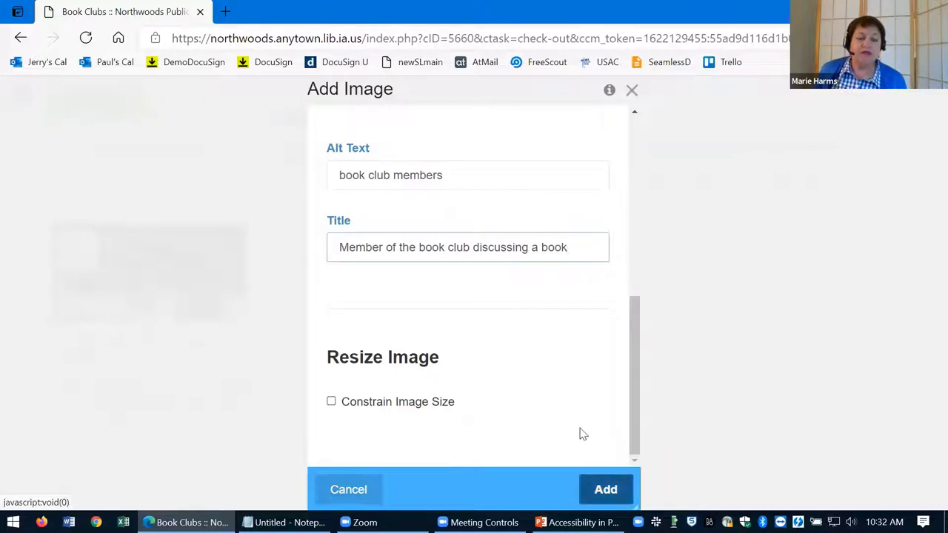
pyautogui.press('Return')
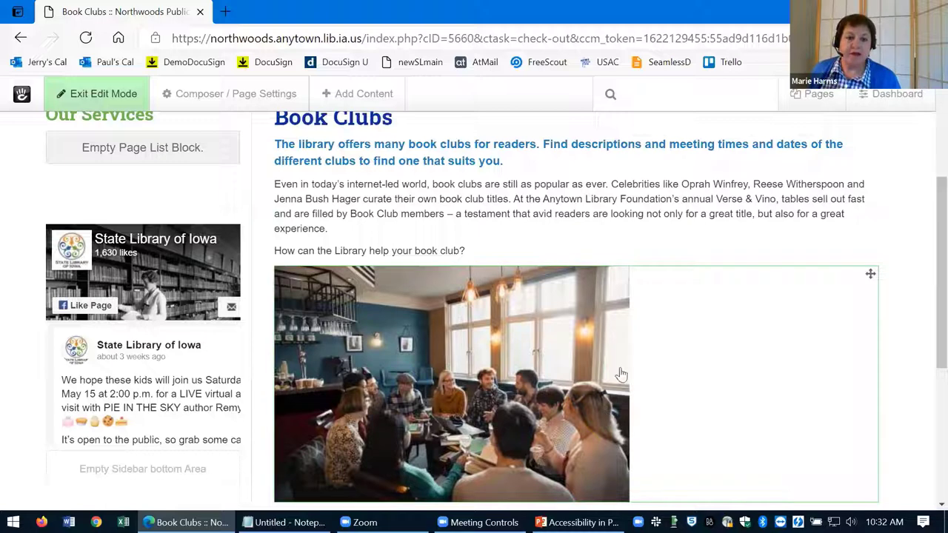
# Step: Exit edit mode and publish the Book Clubs page changes
pyautogui.click(111, 101)
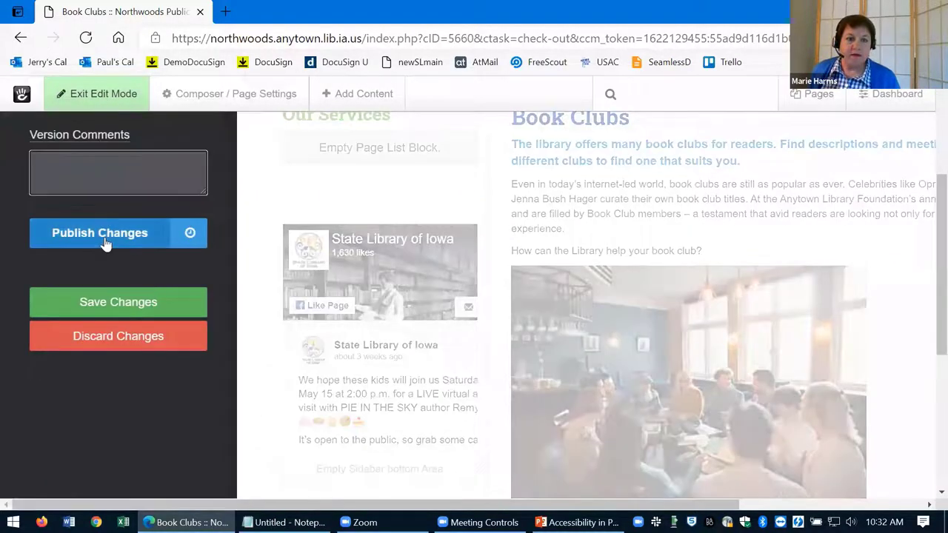
pyautogui.click(106, 243)
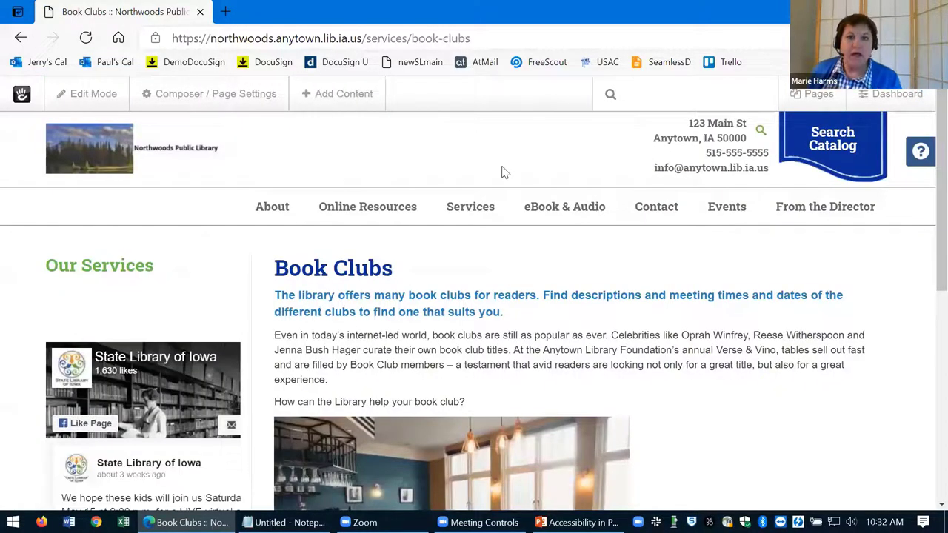
# Step: Navigate to the Services page
pyautogui.moveTo(483, 214)
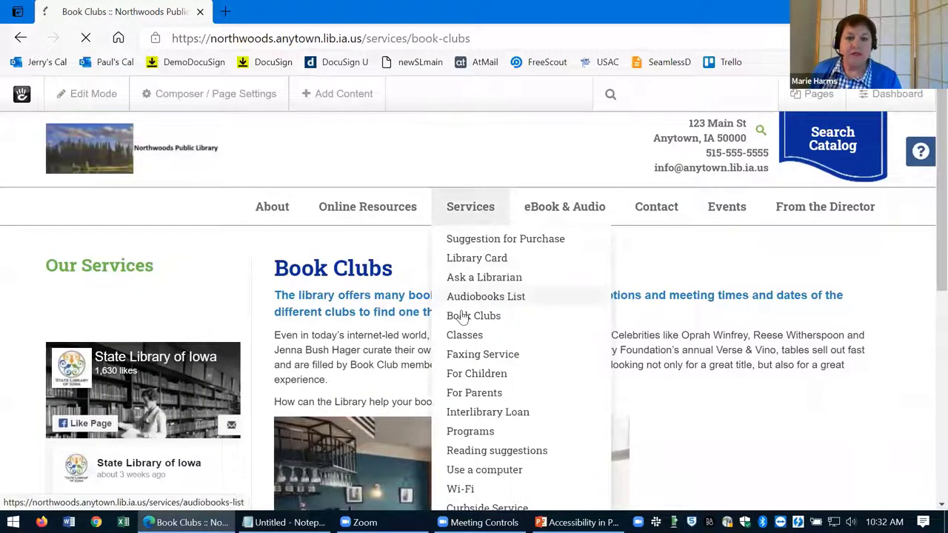
pyautogui.scroll(-2, 451, 356)
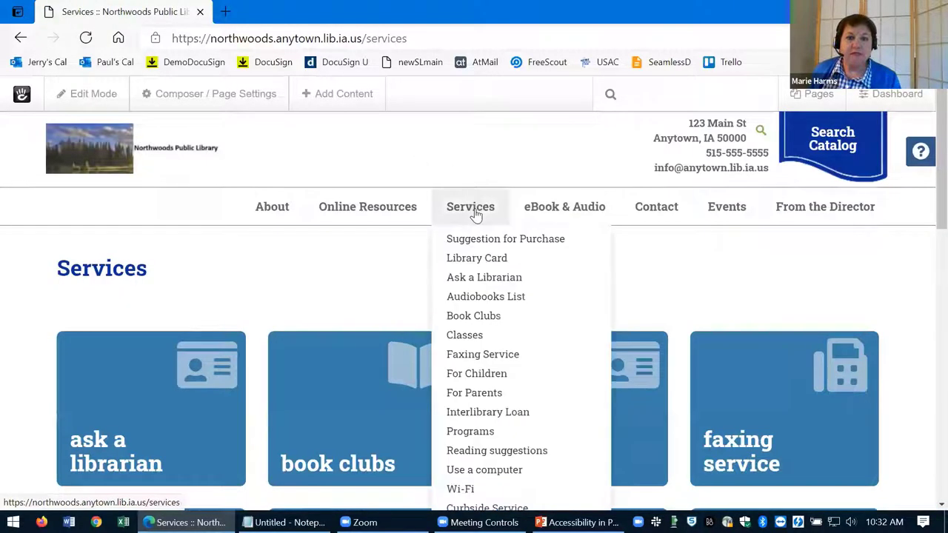
pyautogui.scroll(-3, 478, 271)
pyautogui.click(479, 363)
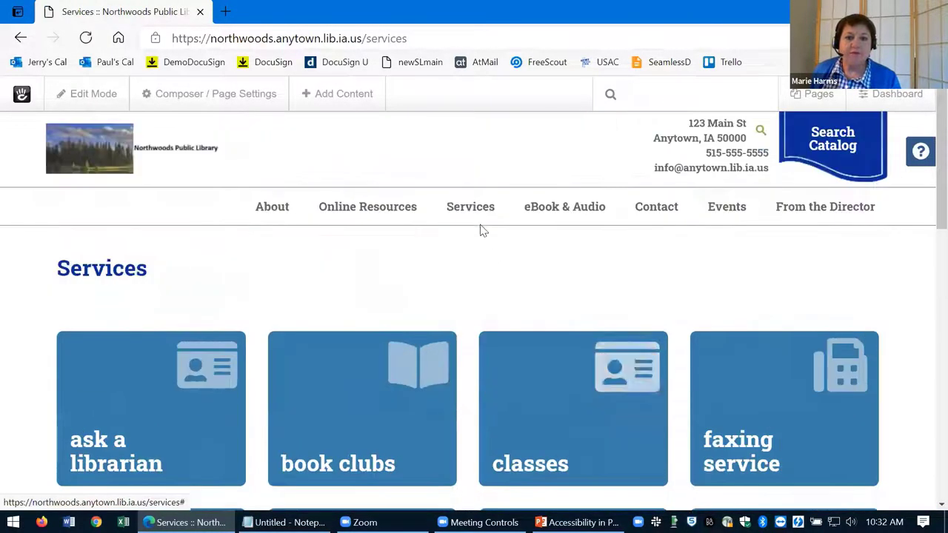
# Step: Open the Summer Library Program 2021 page from the Services menu
pyautogui.scroll(-3, 429, 375)
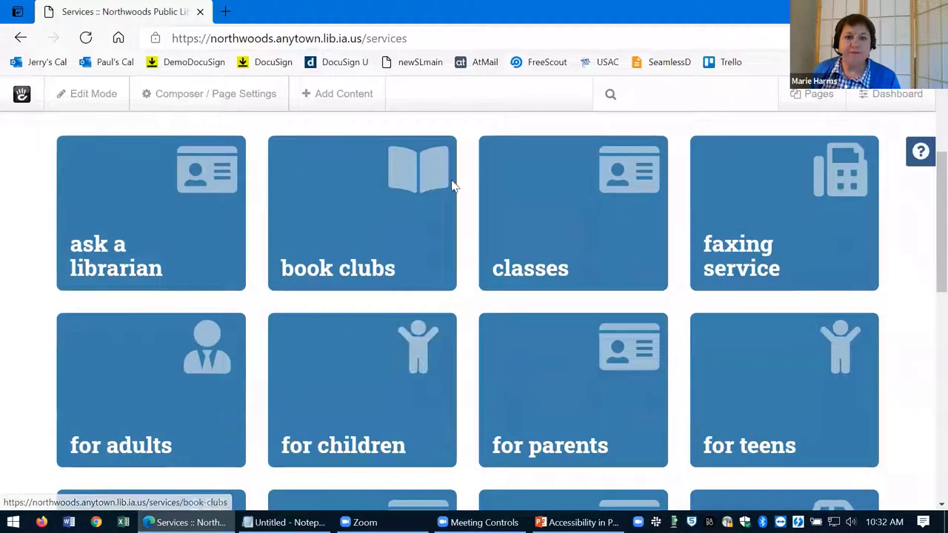
pyautogui.scroll(2, 451, 186)
pyautogui.moveTo(469, 141)
pyautogui.scroll(-1, 469, 142)
pyautogui.scroll(-1, 497, 422)
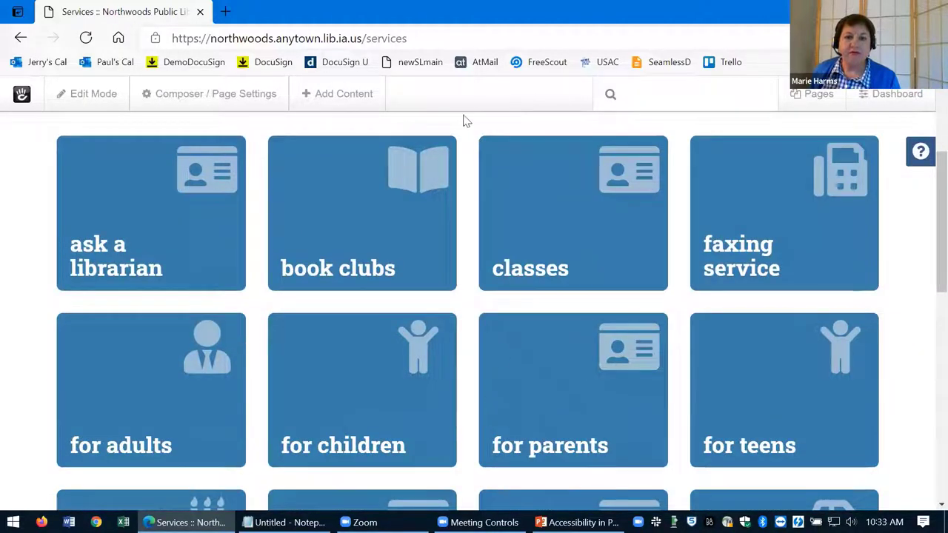
pyautogui.scroll(-1, 467, 134)
pyautogui.scroll(2, 465, 139)
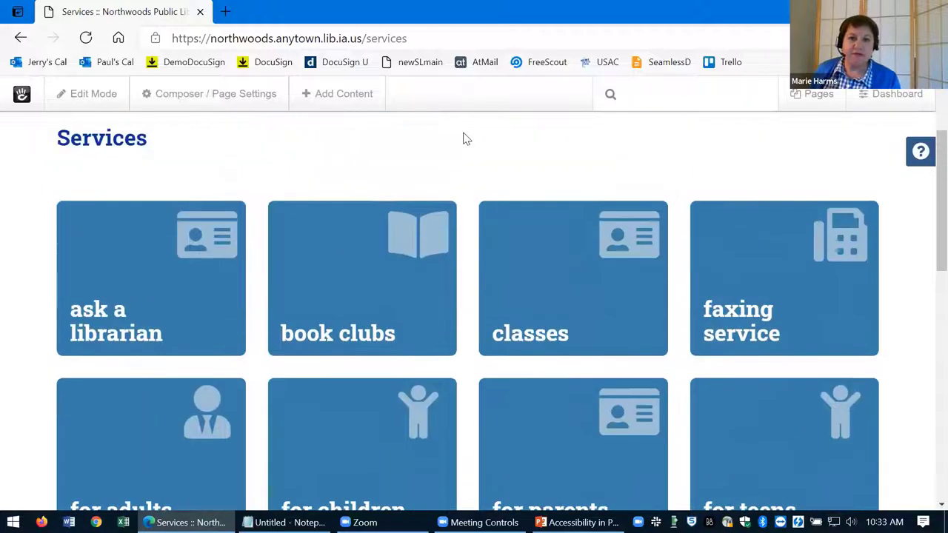
pyautogui.scroll(2, 465, 139)
pyautogui.moveTo(457, 212)
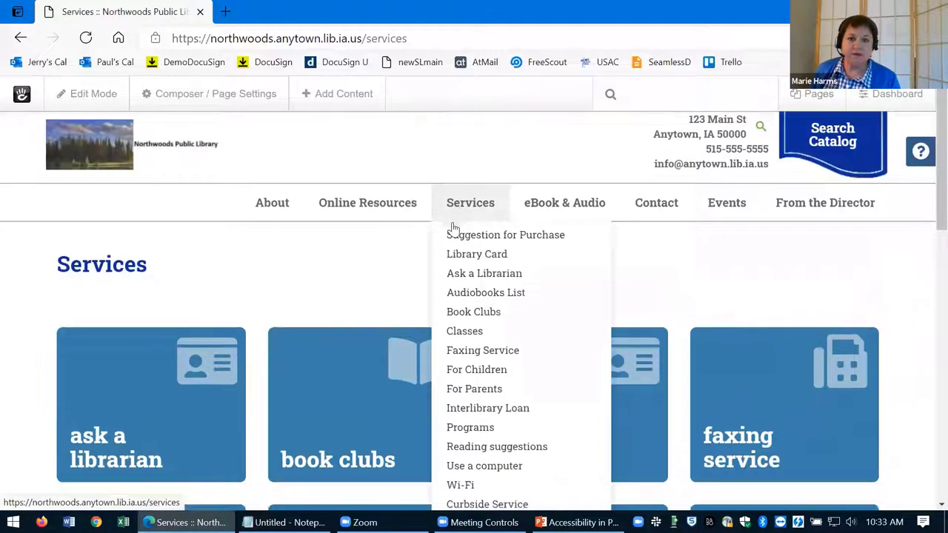
pyautogui.scroll(-4, 453, 227)
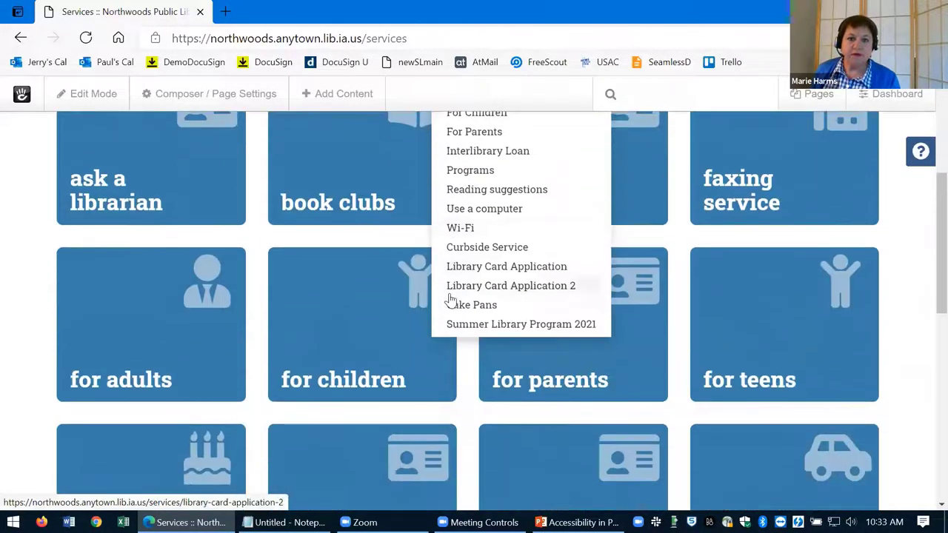
pyautogui.click(457, 323)
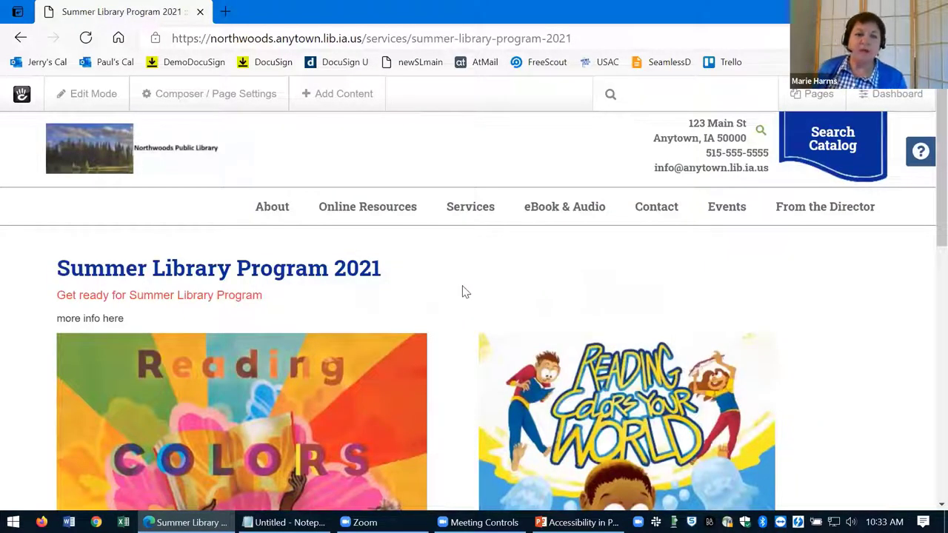
# Step: Put the Summer Library Program 2021 page into edit mode
pyautogui.scroll(-3, 455, 279)
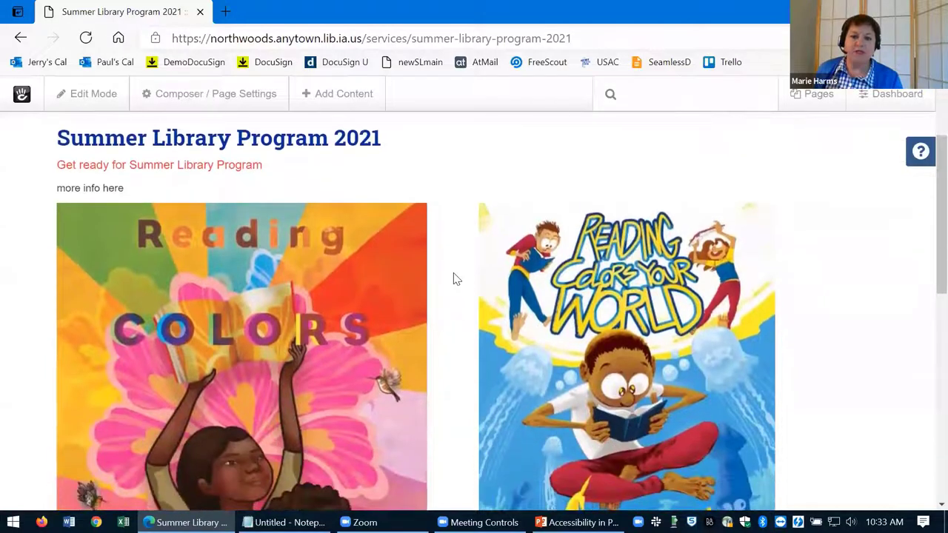
pyautogui.scroll(2, 453, 278)
pyautogui.scroll(-1, 363, 325)
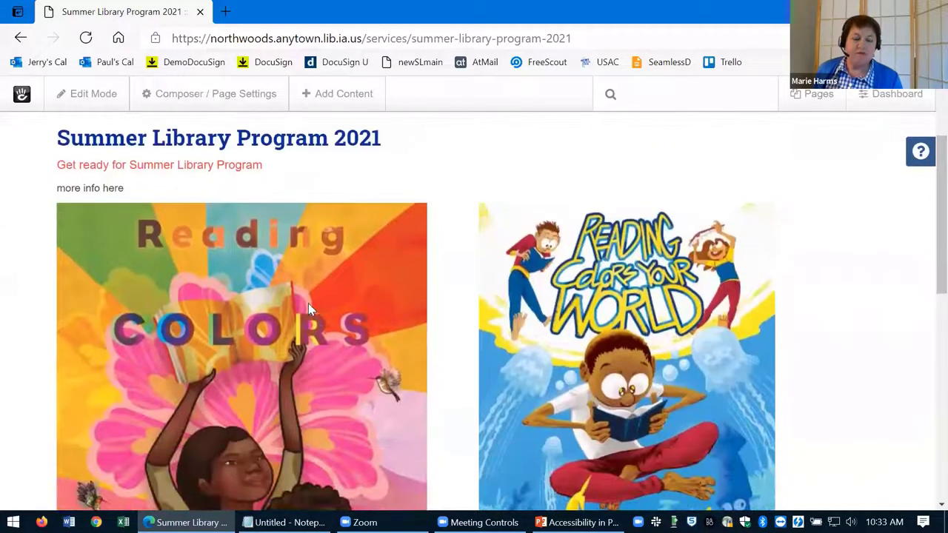
pyautogui.scroll(1, 116, 123)
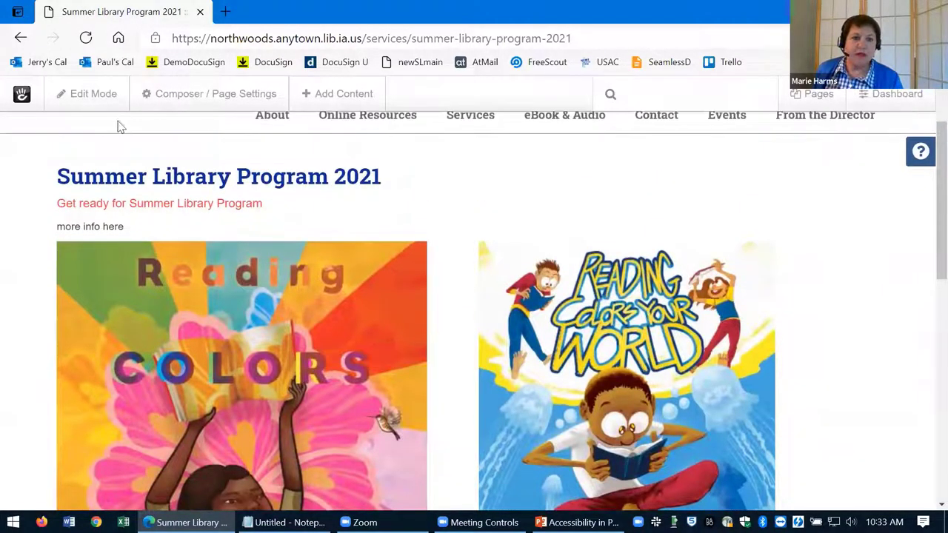
pyautogui.click(112, 101)
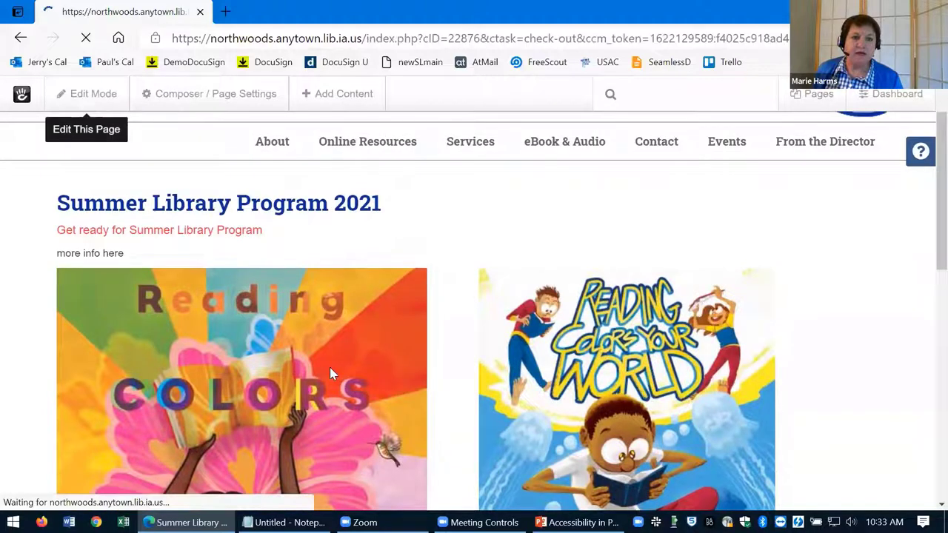
# Step: Open the Reading Colors image block's settings and cancel without changes
pyautogui.scroll(-1, 330, 368)
pyautogui.scroll(-2, 224, 352)
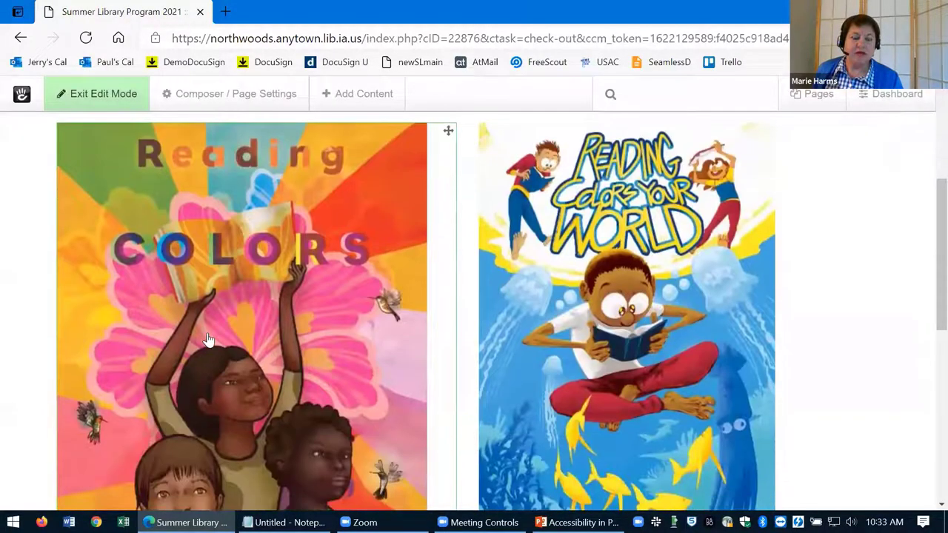
pyautogui.click(208, 340)
pyautogui.click(201, 352)
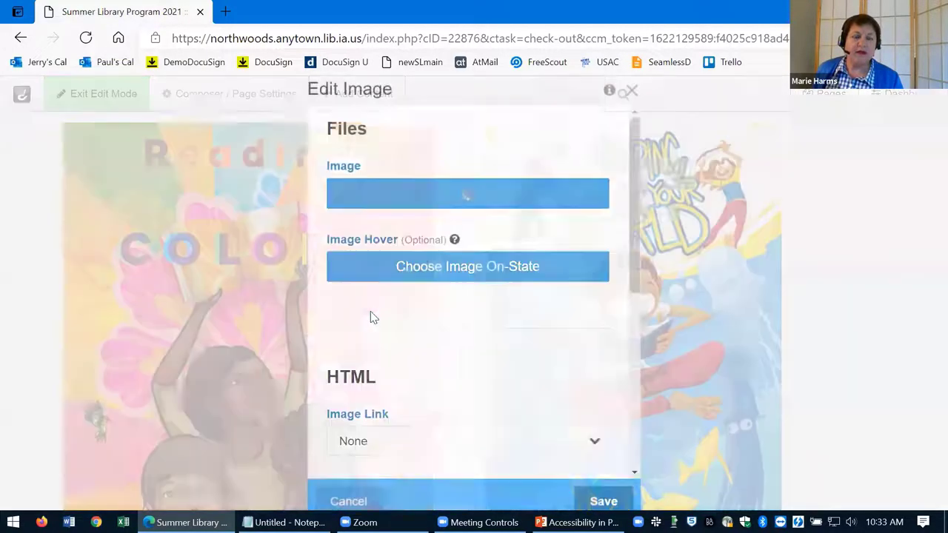
pyautogui.scroll(-2, 371, 311)
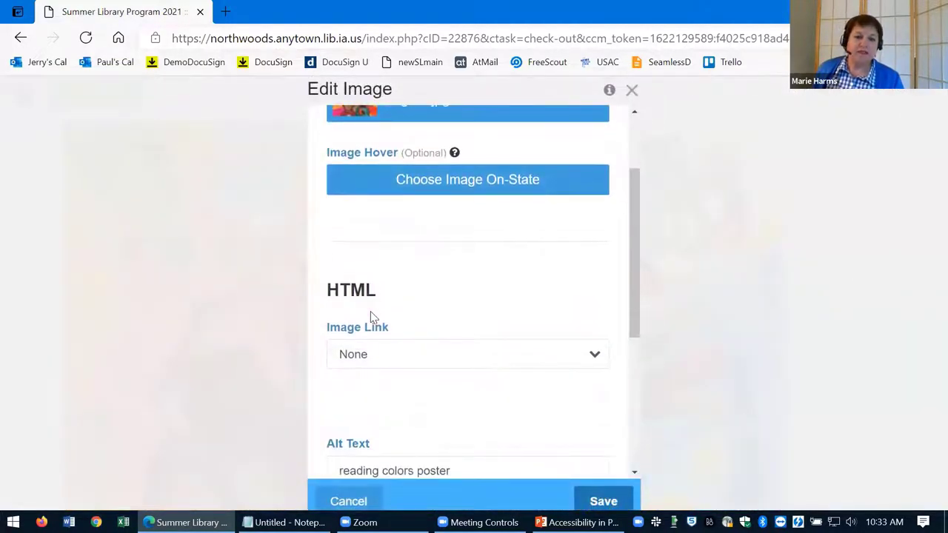
pyautogui.scroll(-3, 380, 313)
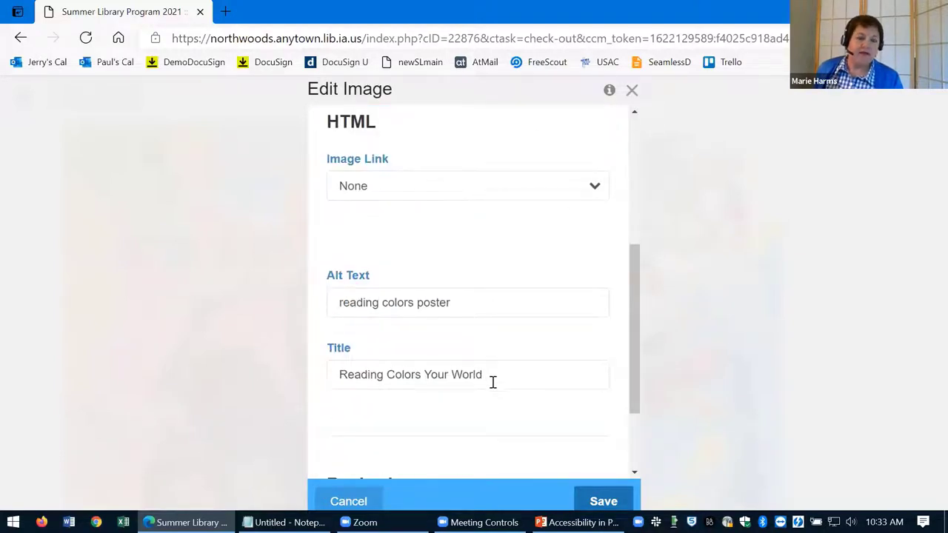
pyautogui.scroll(-1, 516, 404)
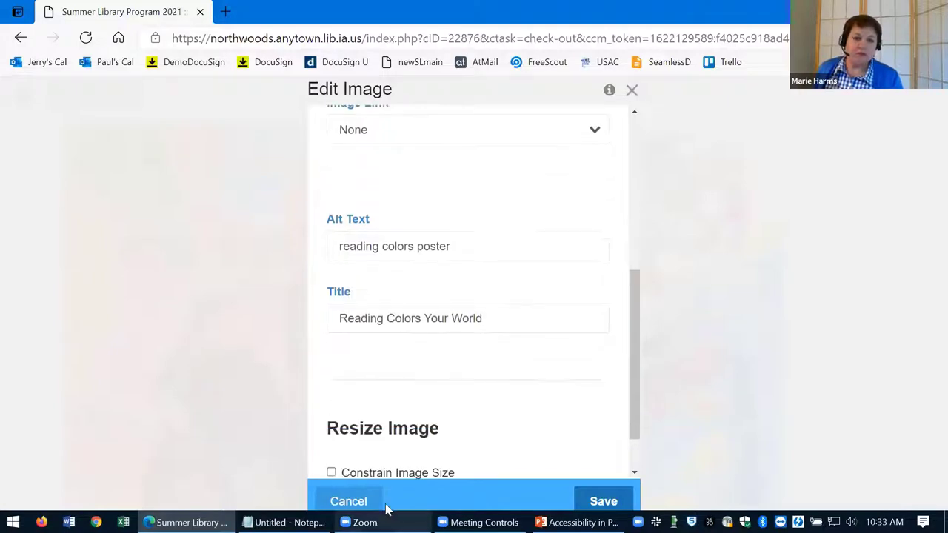
pyautogui.click(349, 501)
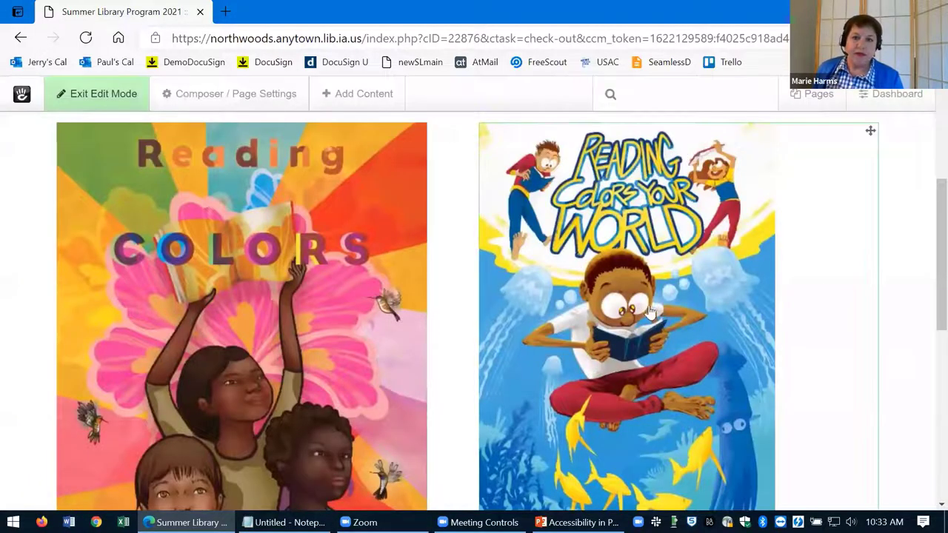
# Step: Open the edit settings for the right-hand Reading Colors cover image
pyautogui.scroll(-1, 633, 300)
pyautogui.scroll(-2, 633, 300)
pyautogui.scroll(2, 633, 300)
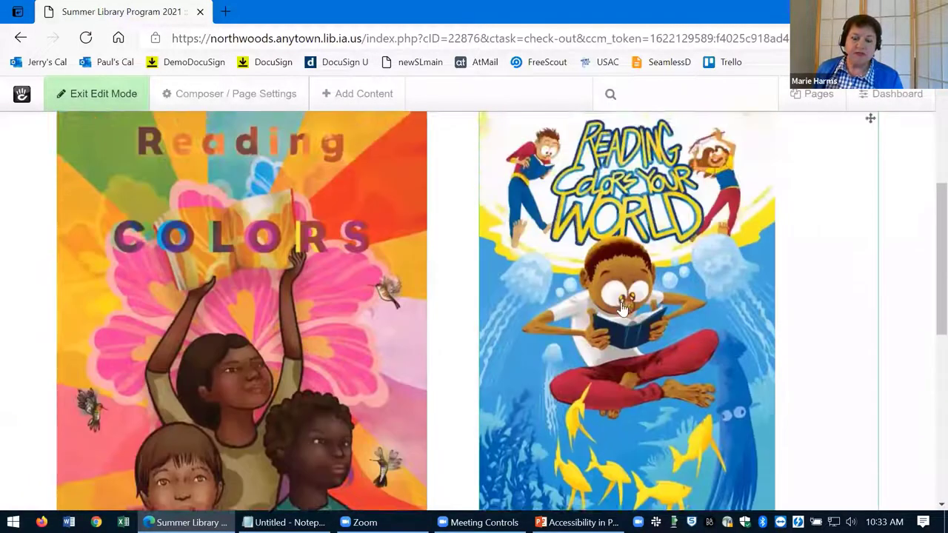
pyautogui.click(624, 311)
pyautogui.click(599, 324)
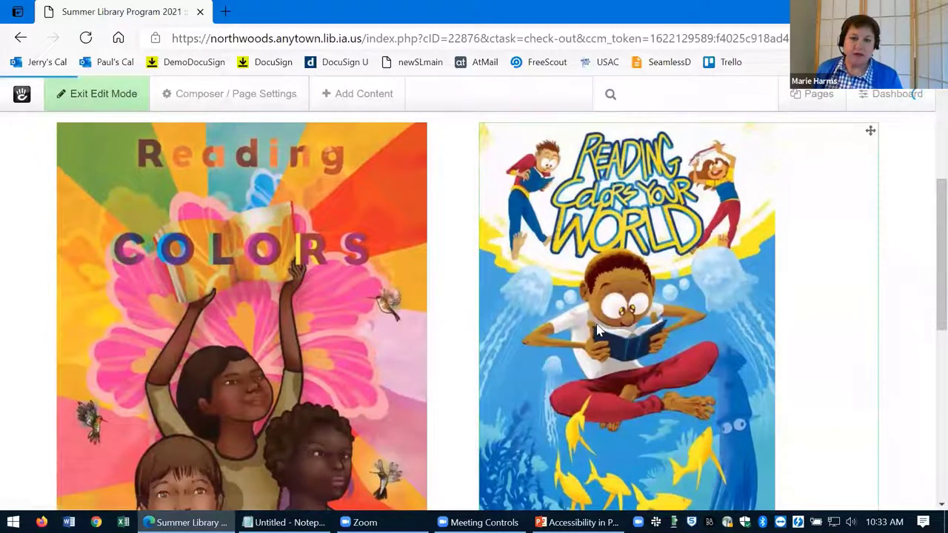
pyautogui.scroll(-3, 468, 332)
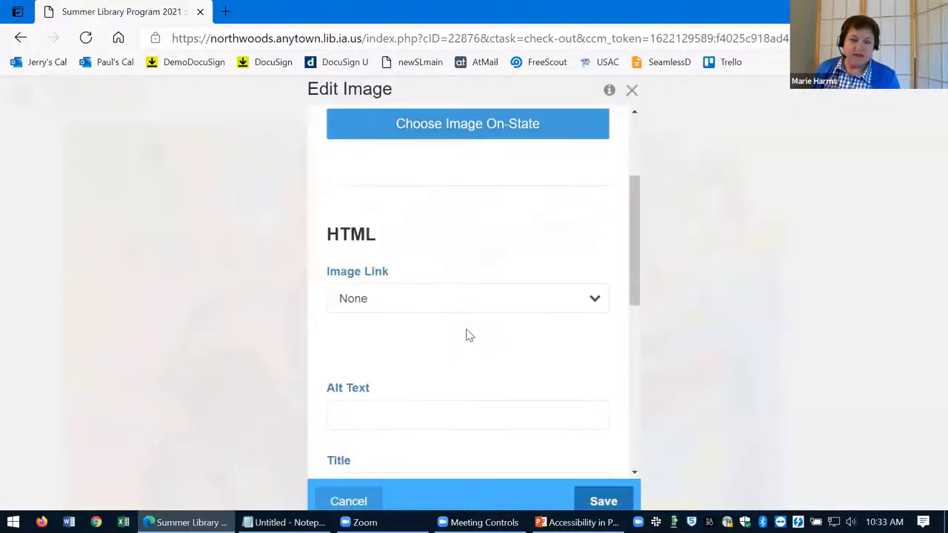
pyautogui.scroll(3, 468, 332)
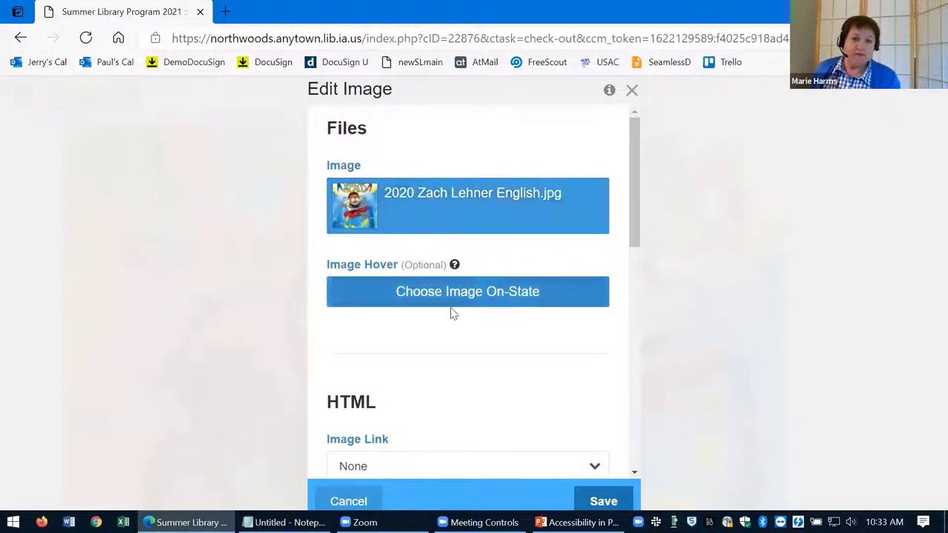
pyautogui.scroll(-2, 450, 313)
pyautogui.scroll(-2, 449, 311)
pyautogui.scroll(3, 449, 309)
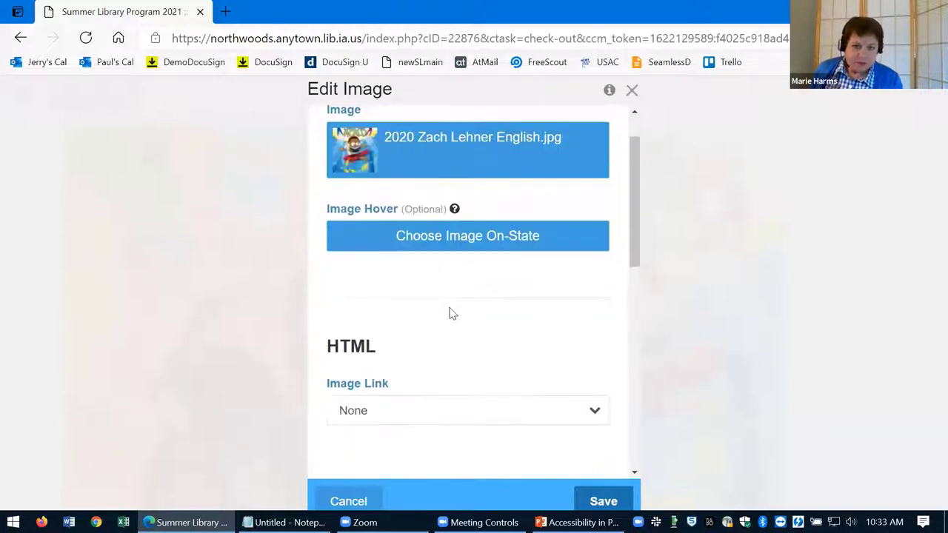
pyautogui.scroll(-2, 437, 341)
pyautogui.scroll(-2, 423, 311)
# Step: Set alt text 'reading poster' and title 'Reading Colors Your World', then save
pyautogui.click(384, 303)
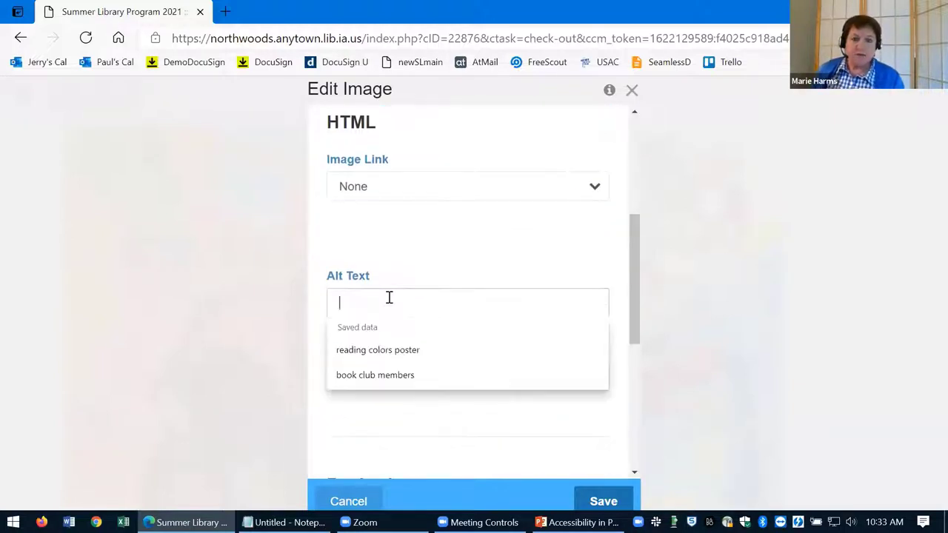
pyautogui.click(375, 350)
pyautogui.moveTo(413, 303); pyautogui.dragTo(382, 306)
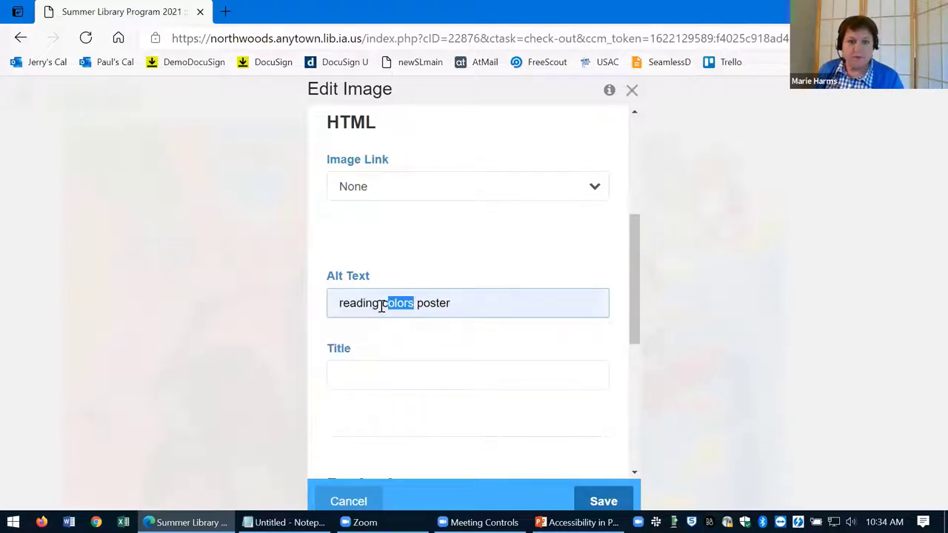
pyautogui.press('BackSpace')
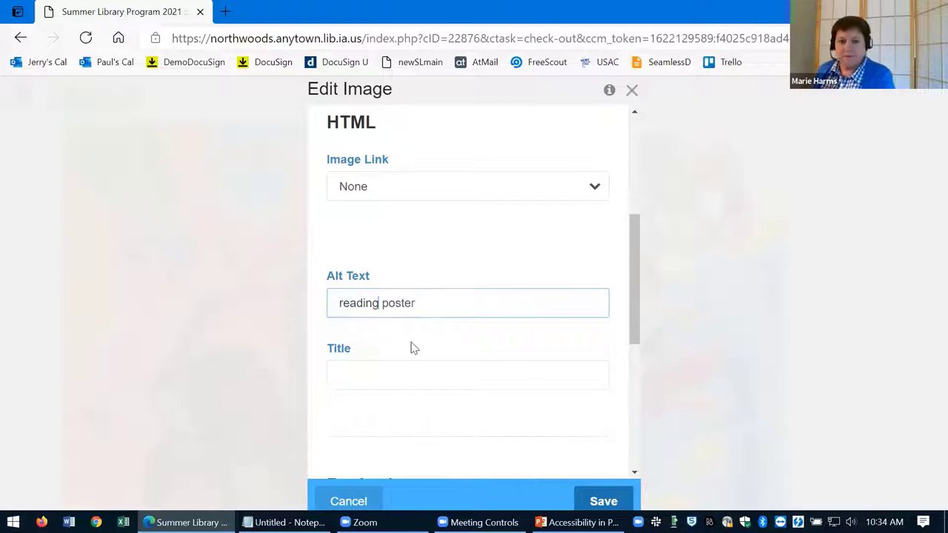
pyautogui.click(364, 373)
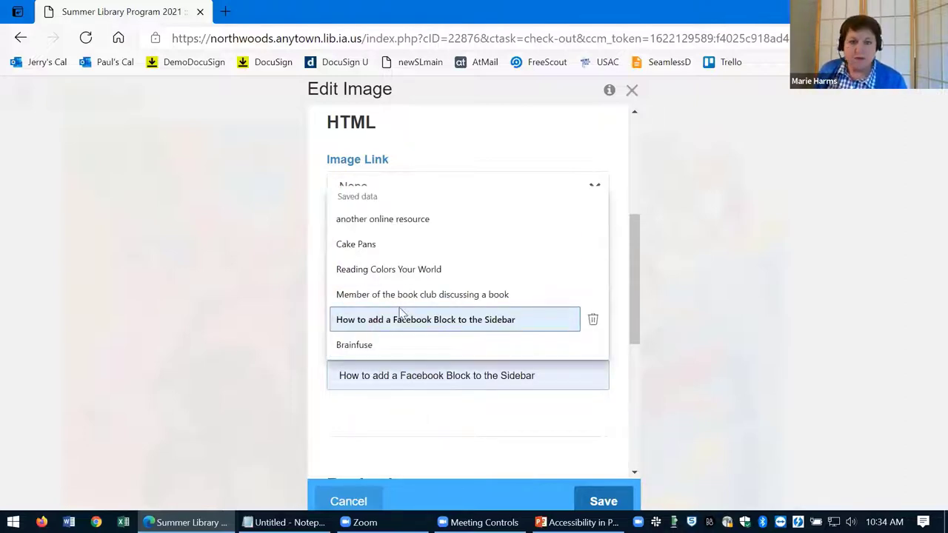
pyautogui.click(427, 271)
pyautogui.click(441, 411)
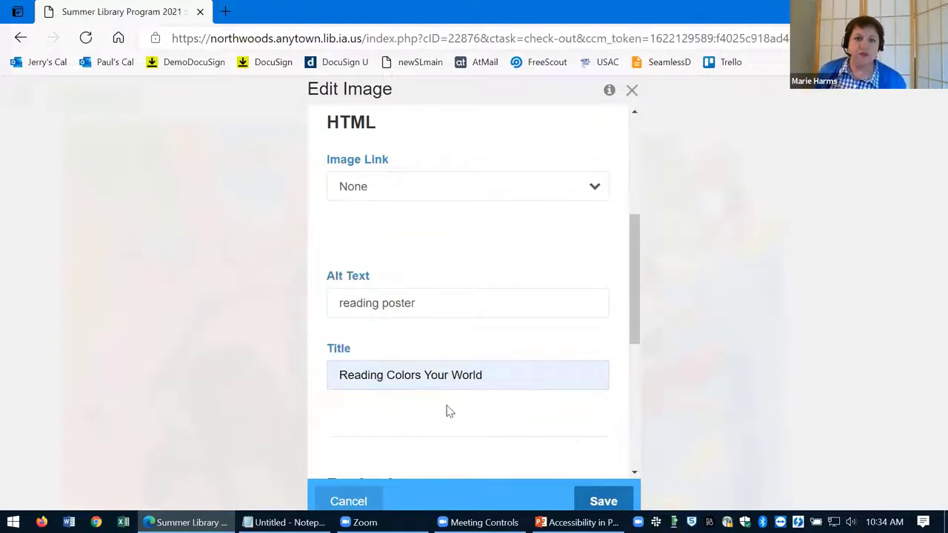
pyautogui.press('Return')
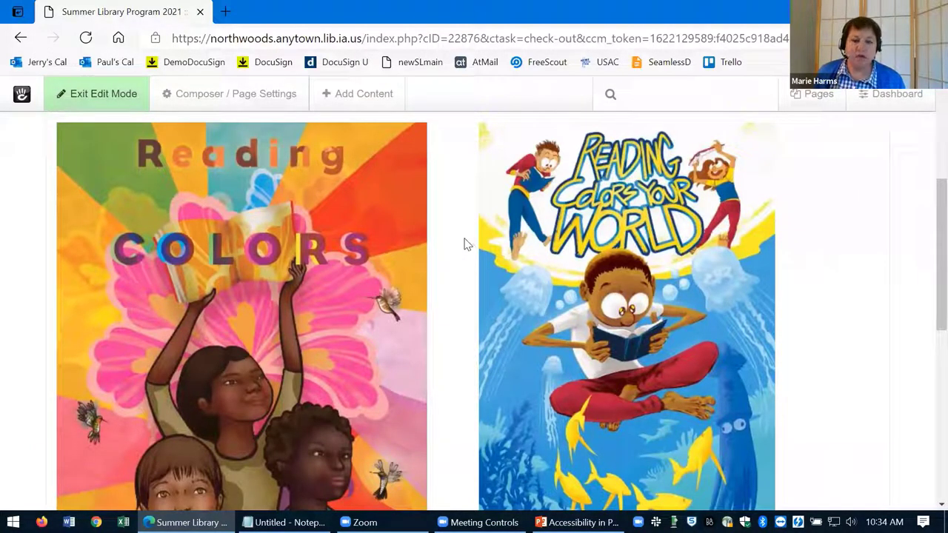
# Step: Exit edit mode, publish the Summer Library Program 2021 changes, and return to the homepage
pyautogui.scroll(5, 466, 244)
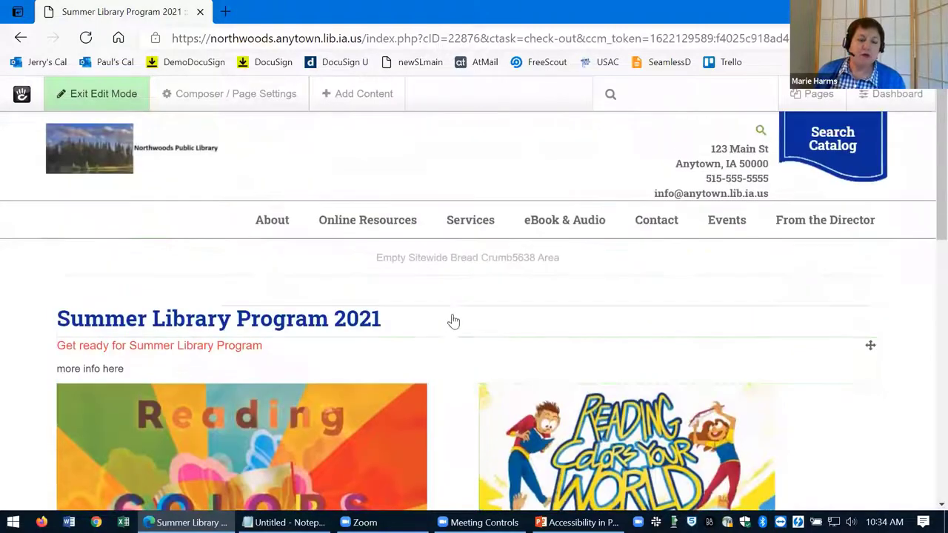
pyautogui.scroll(-1, 450, 328)
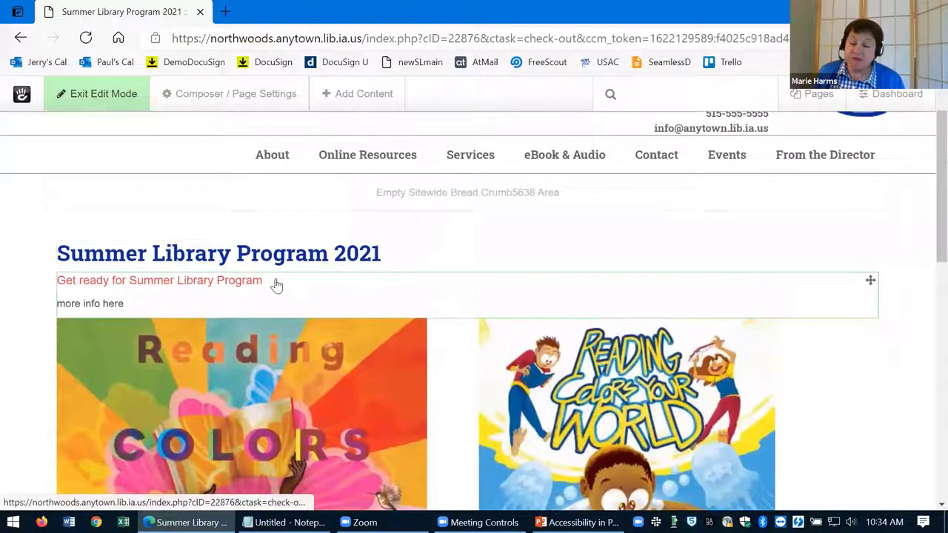
pyautogui.scroll(-3, 522, 386)
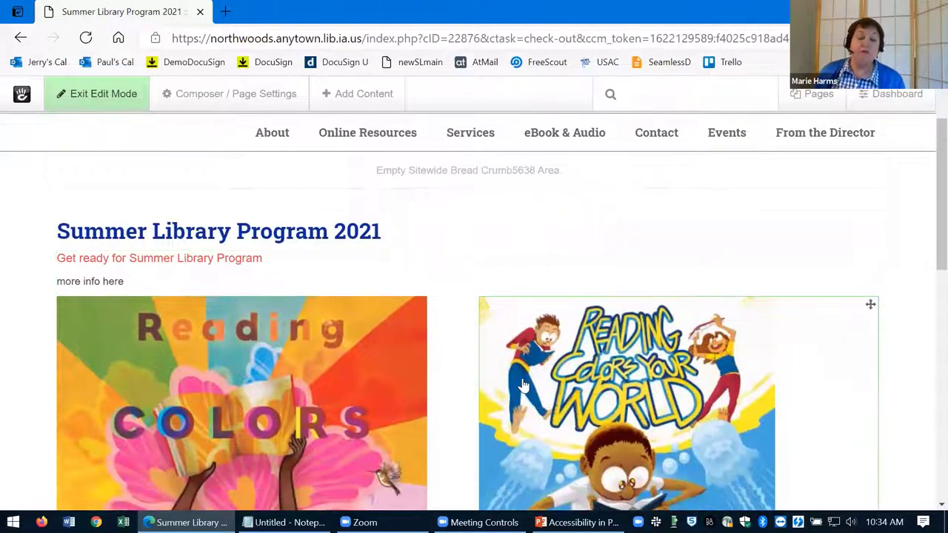
pyautogui.scroll(-2, 522, 386)
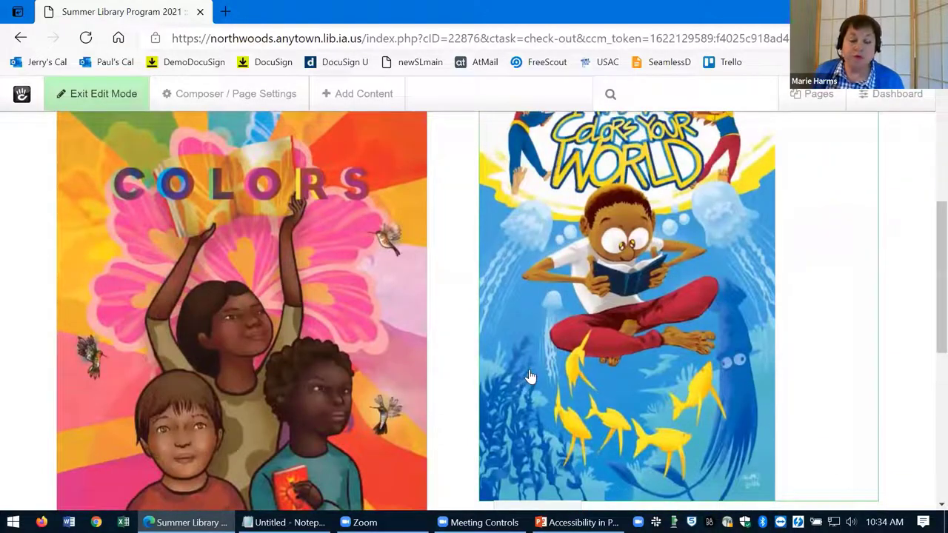
pyautogui.scroll(-4, 522, 387)
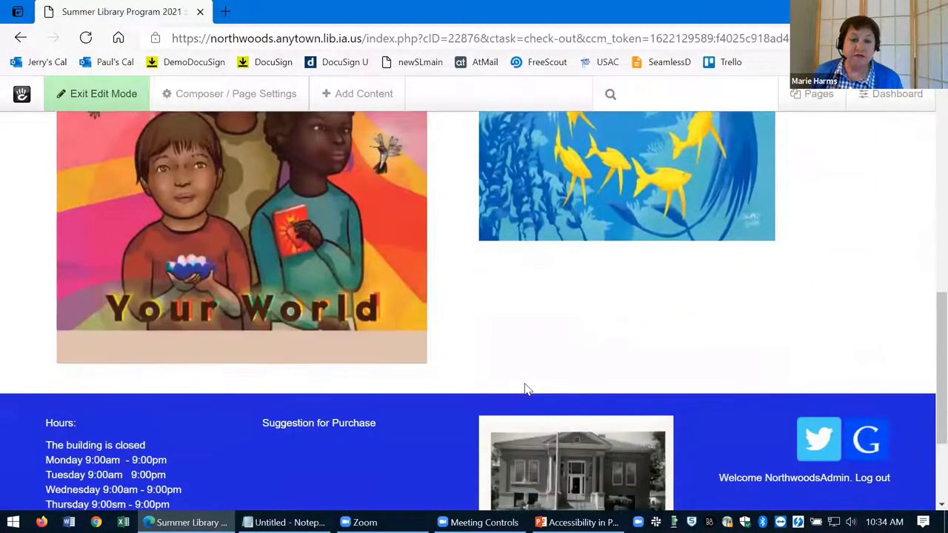
pyautogui.scroll(10, 525, 388)
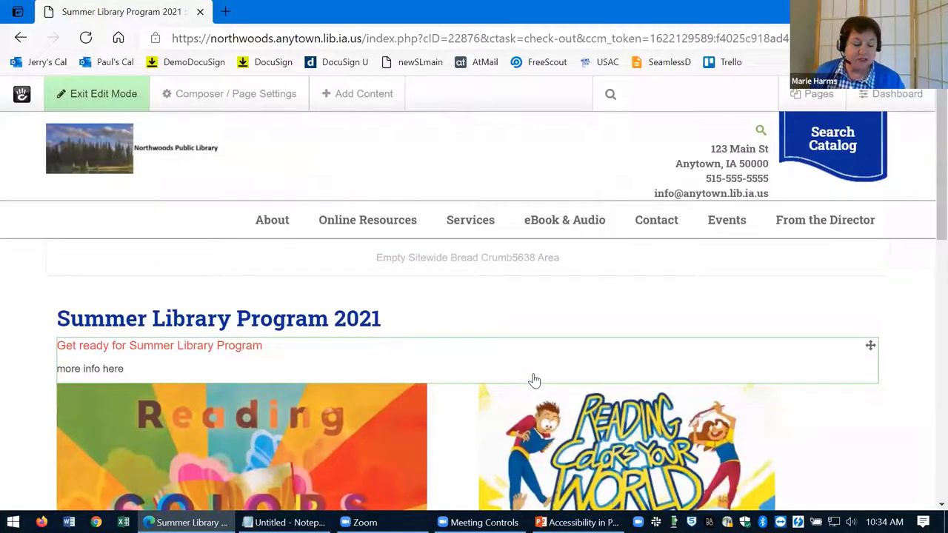
pyautogui.click(61, 97)
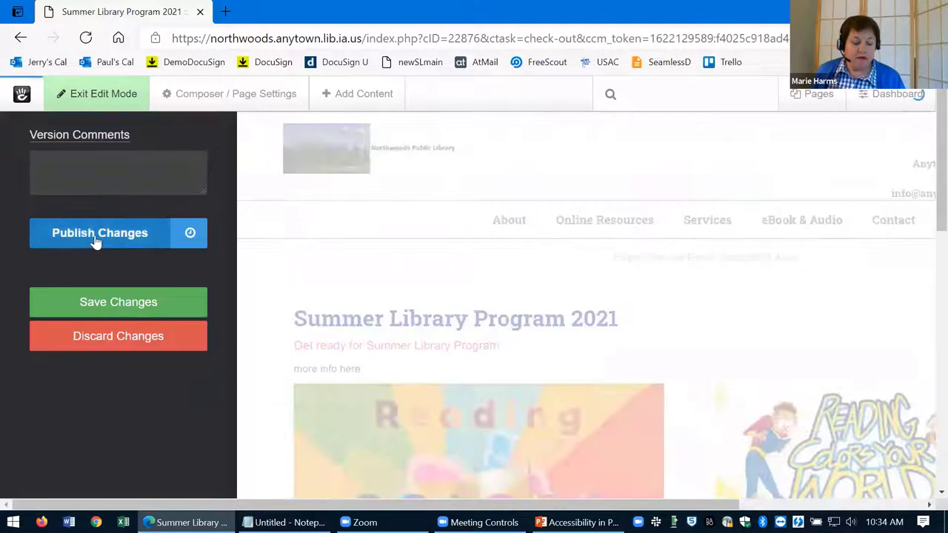
pyautogui.click(95, 235)
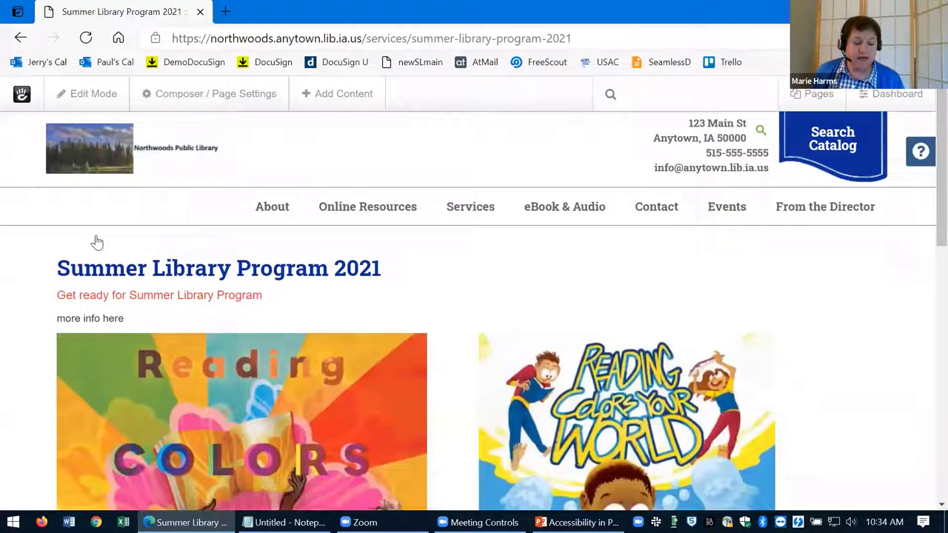
pyautogui.click(151, 161)
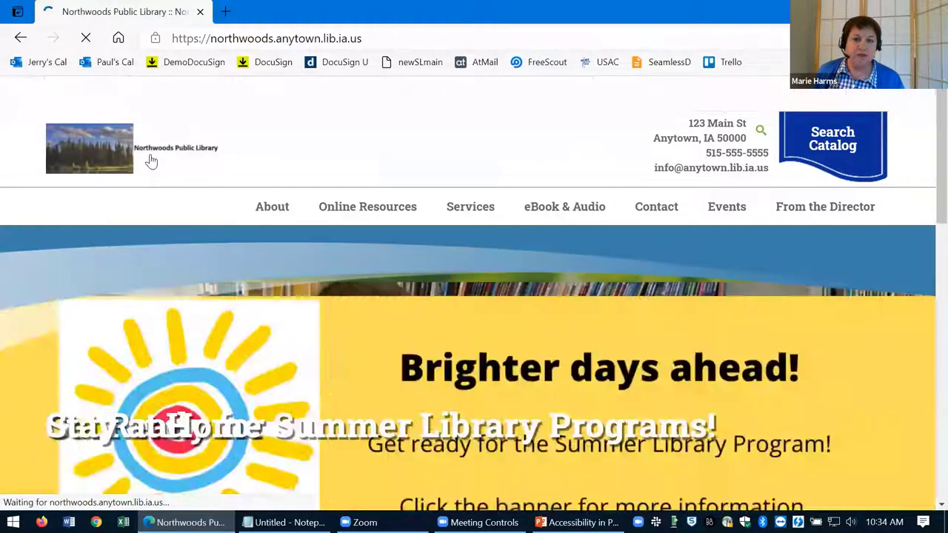
# Step: Review the homepage banner slider, then put the homepage into edit mode
pyautogui.scroll(-2, 410, 281)
pyautogui.scroll(-1, 299, 179)
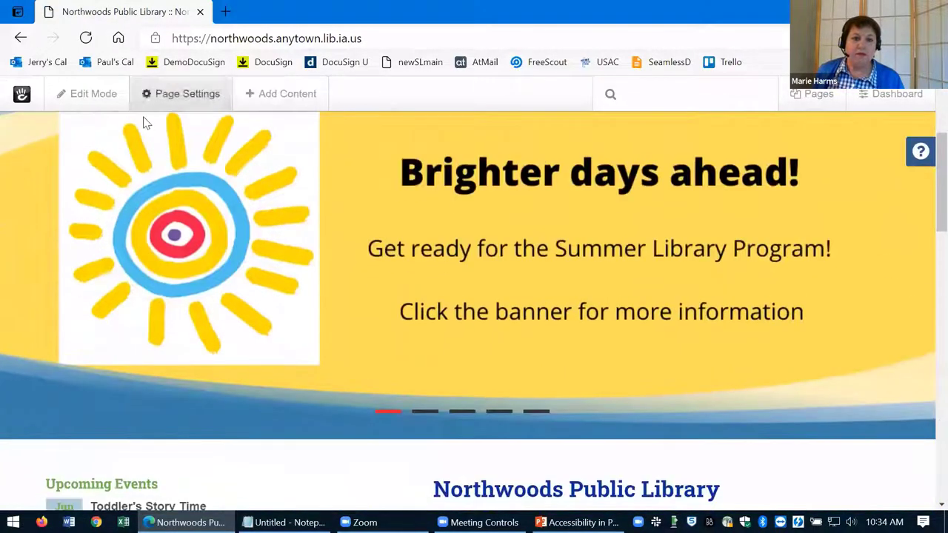
pyautogui.scroll(1, 357, 241)
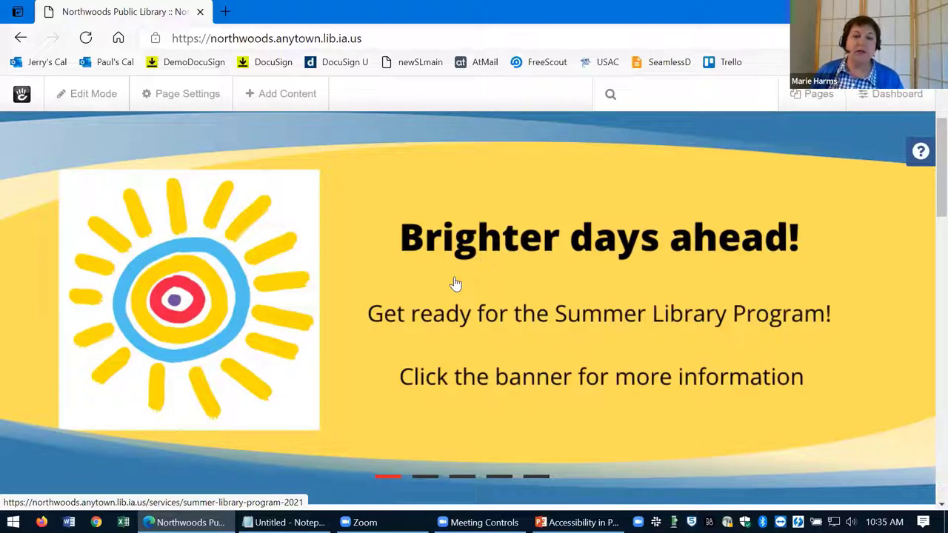
pyautogui.scroll(-1, 455, 286)
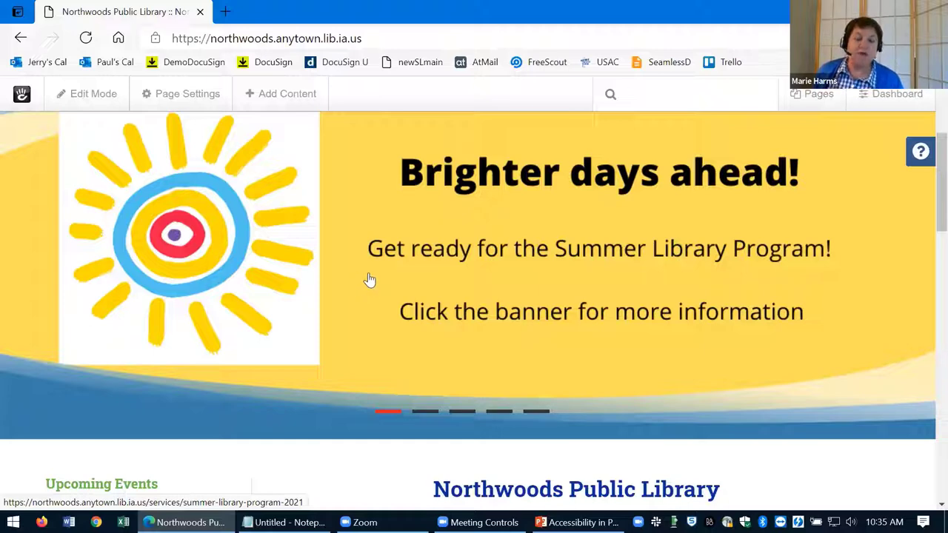
pyautogui.scroll(1, 393, 274)
pyautogui.scroll(-1, 393, 274)
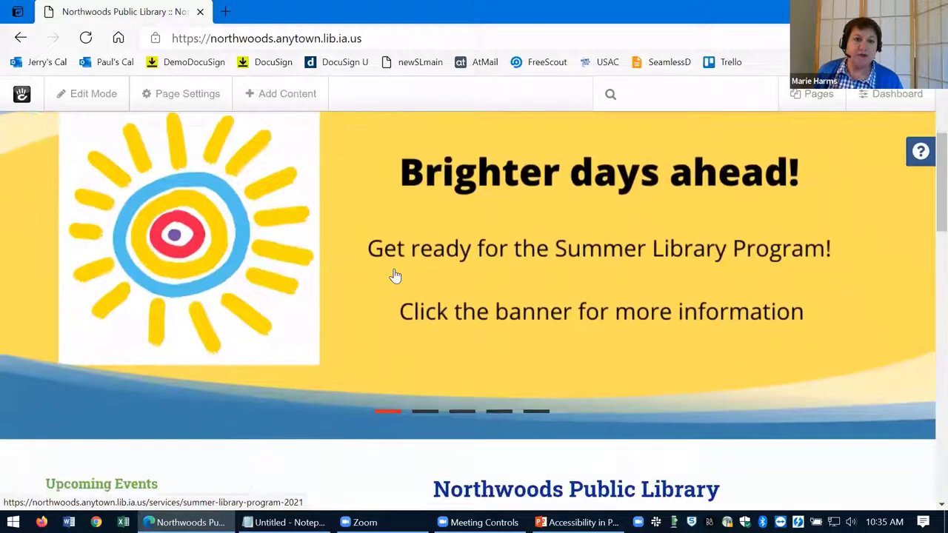
pyautogui.scroll(1, 393, 274)
pyautogui.click(105, 101)
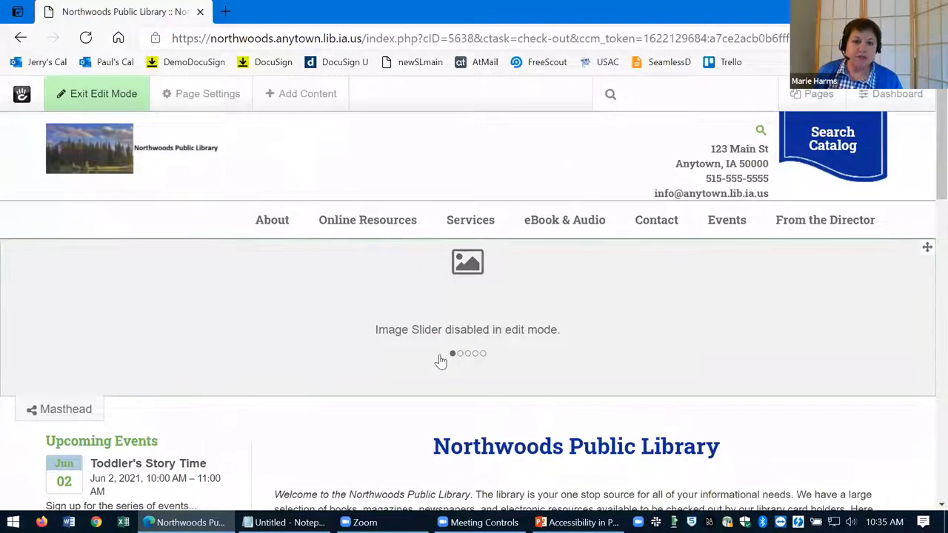
pyautogui.click(421, 371)
pyautogui.click(412, 394)
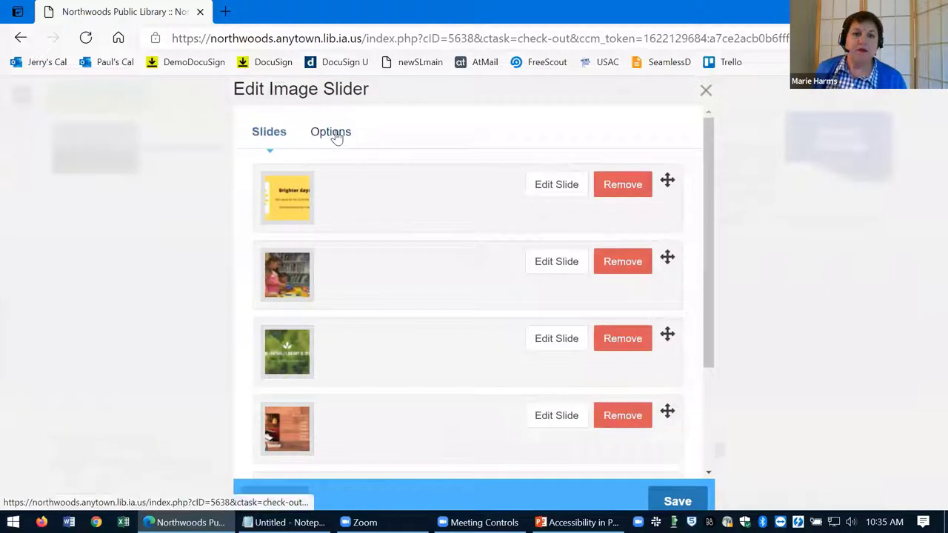
pyautogui.scroll(-1, 329, 215)
pyautogui.scroll(-2, 324, 226)
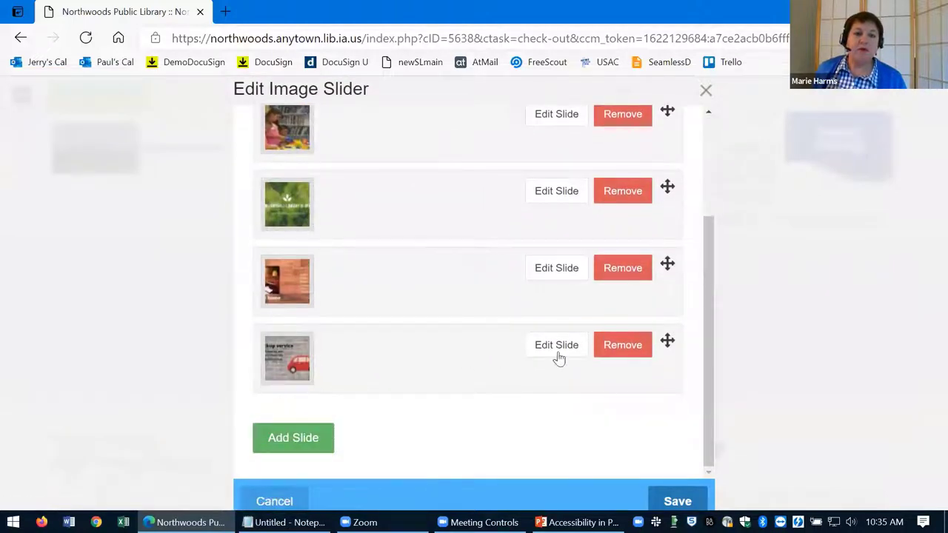
pyautogui.scroll(1, 666, 364)
pyautogui.moveTo(667, 398); pyautogui.dragTo(666, 259)
pyautogui.scroll(-2, 414, 296)
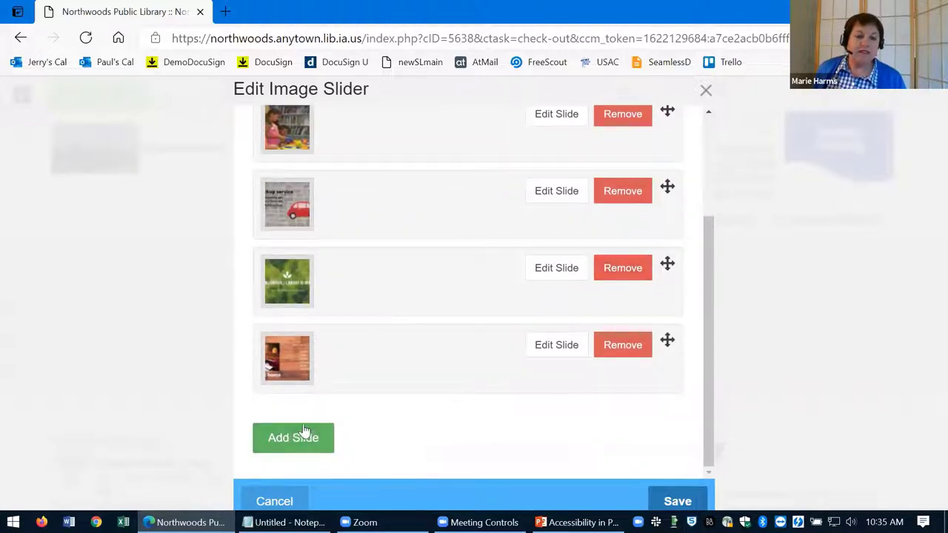
pyautogui.scroll(4, 415, 357)
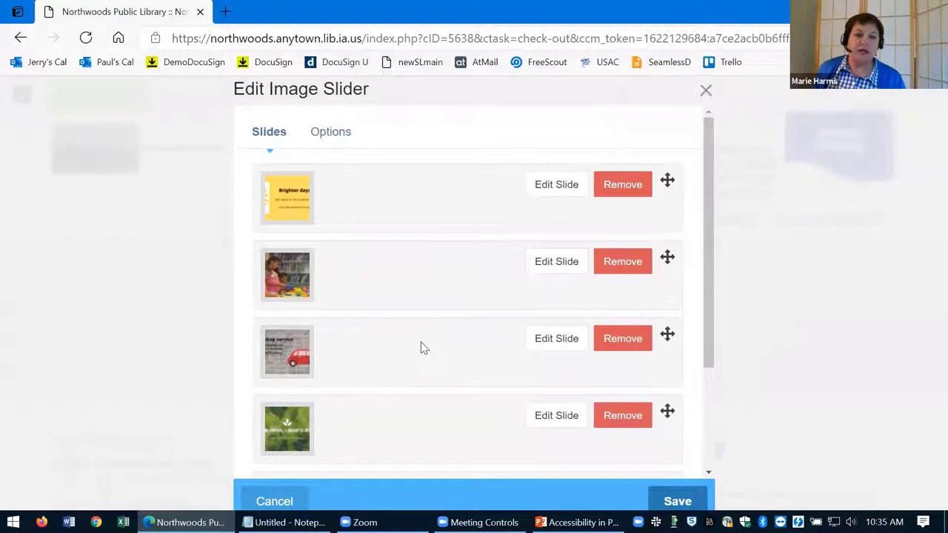
# Step: Review the slider's navigation and timing options, then cancel the Edit Image Slider dialog
pyautogui.click(327, 142)
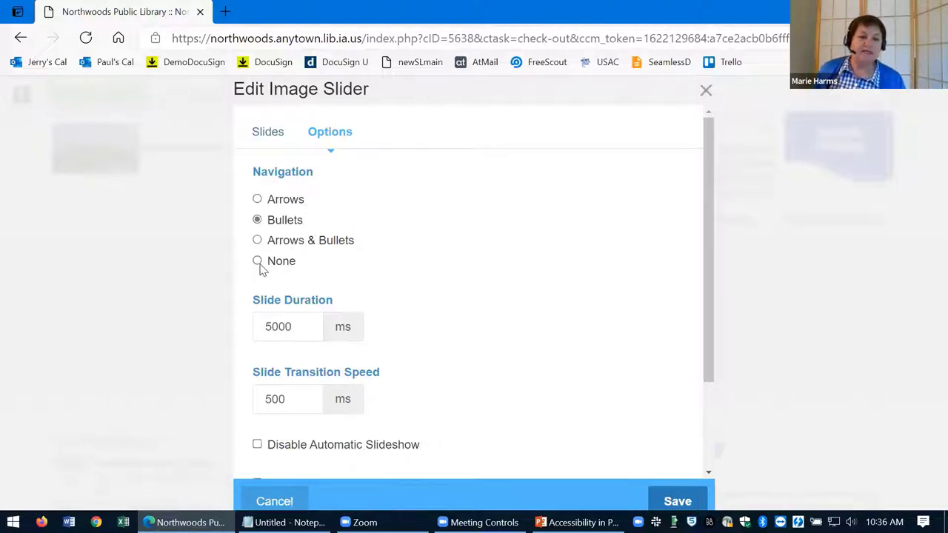
pyautogui.scroll(-3, 448, 254)
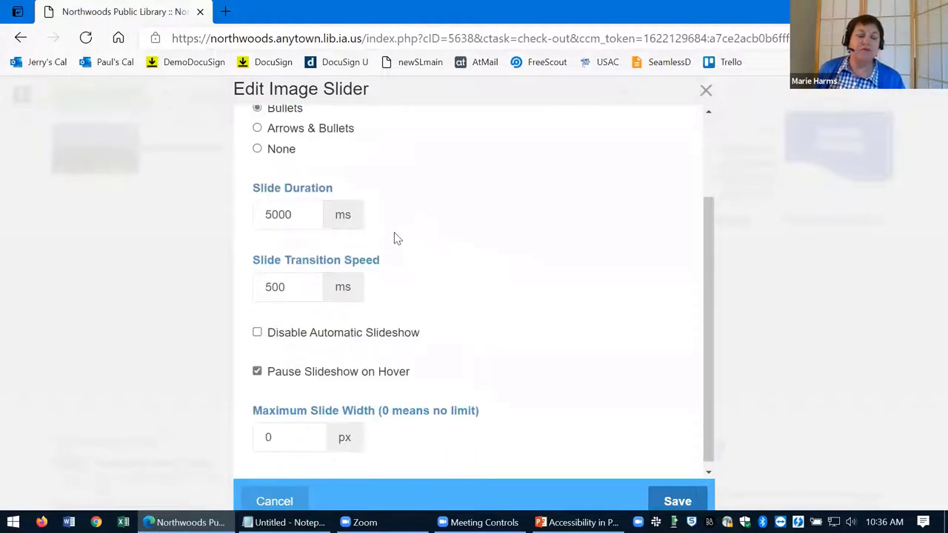
pyautogui.scroll(-1, 356, 282)
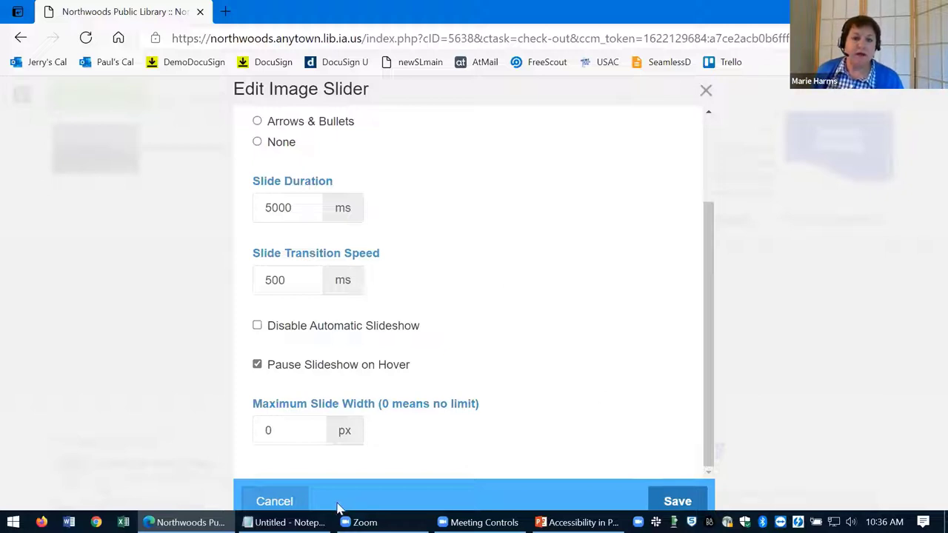
pyautogui.click(274, 501)
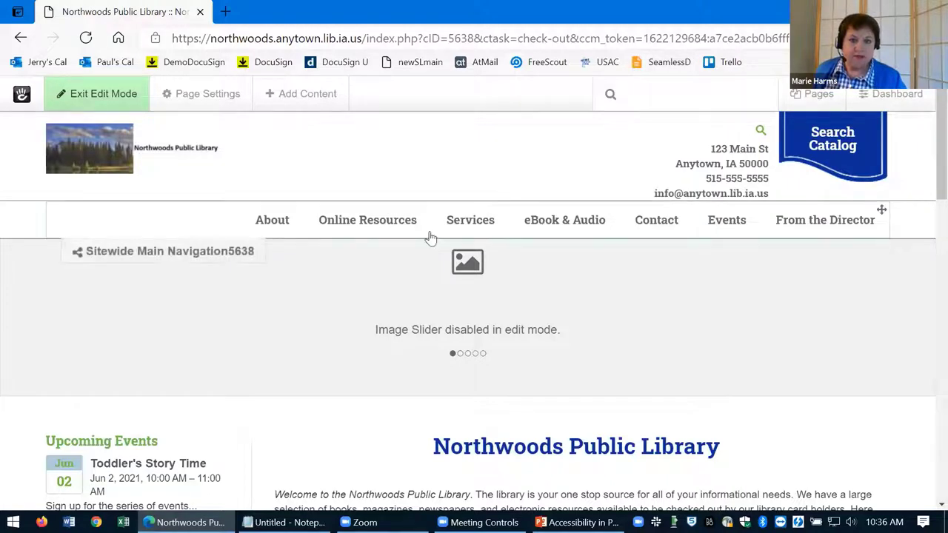
# Step: Exit edit mode and go to the Services > Library Card page
pyautogui.click(123, 96)
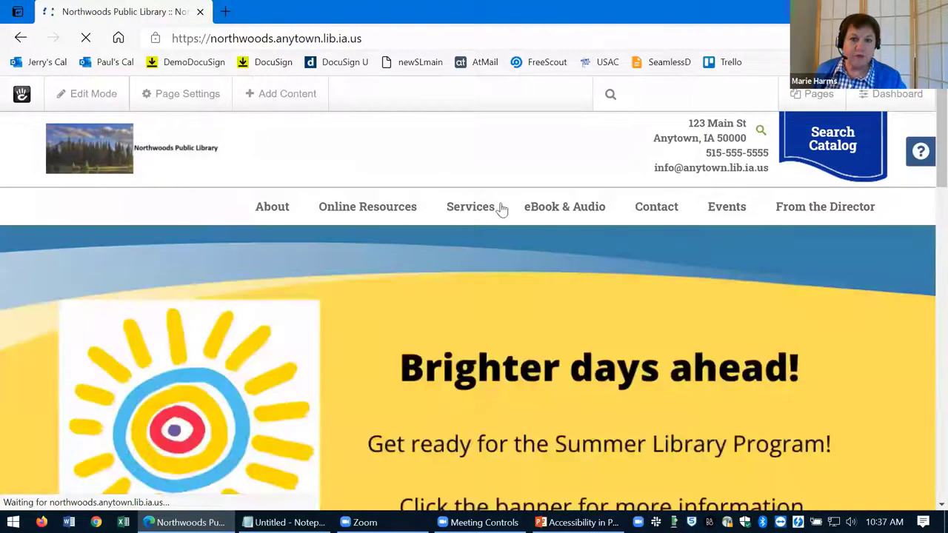
pyautogui.moveTo(489, 214)
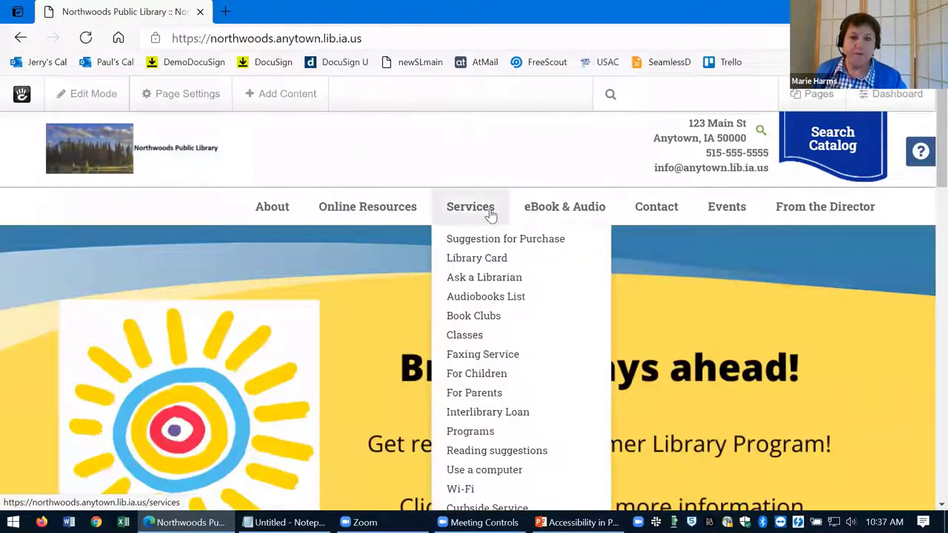
pyautogui.click(478, 263)
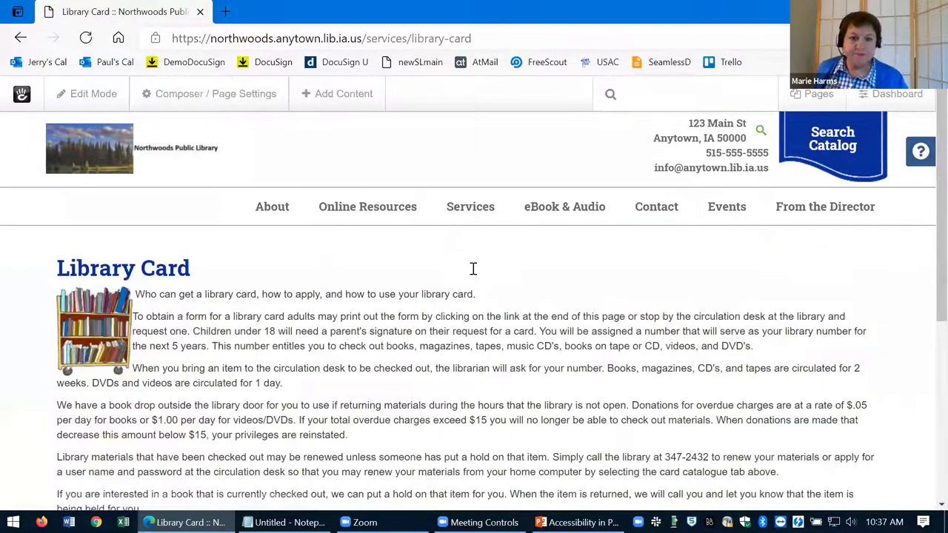
pyautogui.scroll(-2, 475, 267)
pyautogui.scroll(2, 466, 259)
pyautogui.moveTo(473, 216)
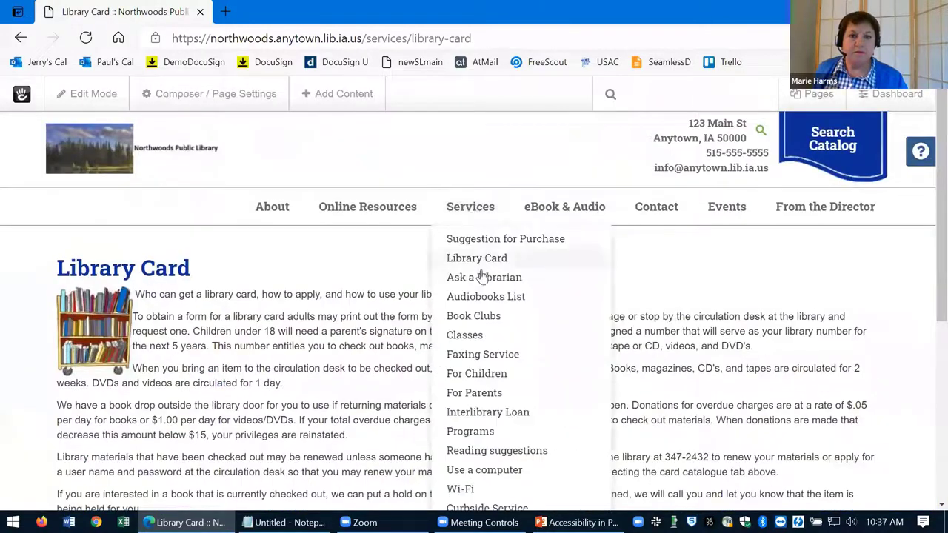
pyautogui.scroll(-3, 481, 275)
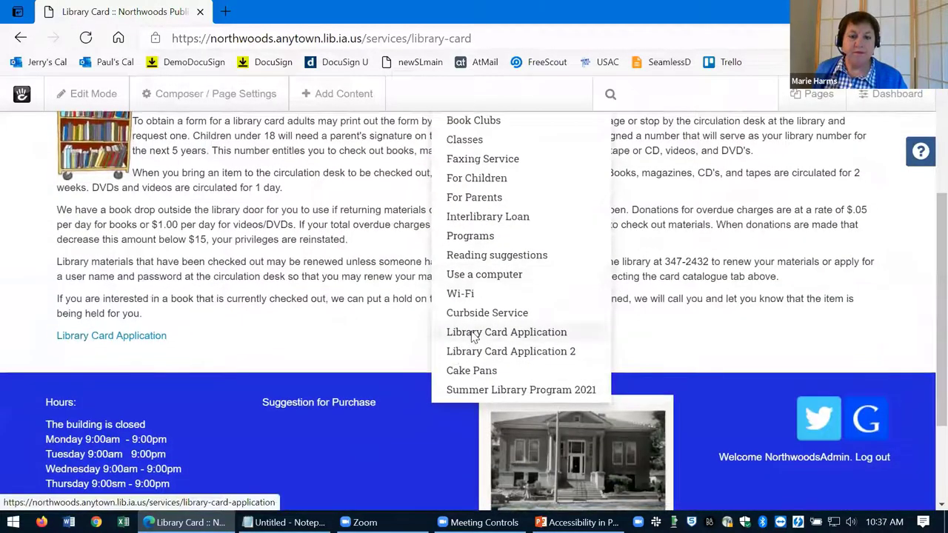
# Step: Open Services > Library Card Application and review its name, address, photo ID and email fields
pyautogui.click(472, 335)
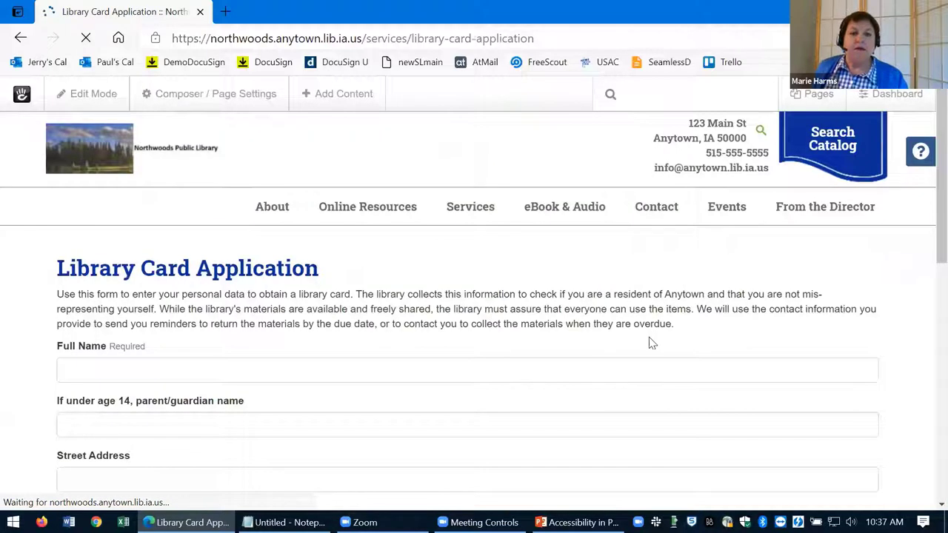
pyautogui.scroll(-1, 655, 337)
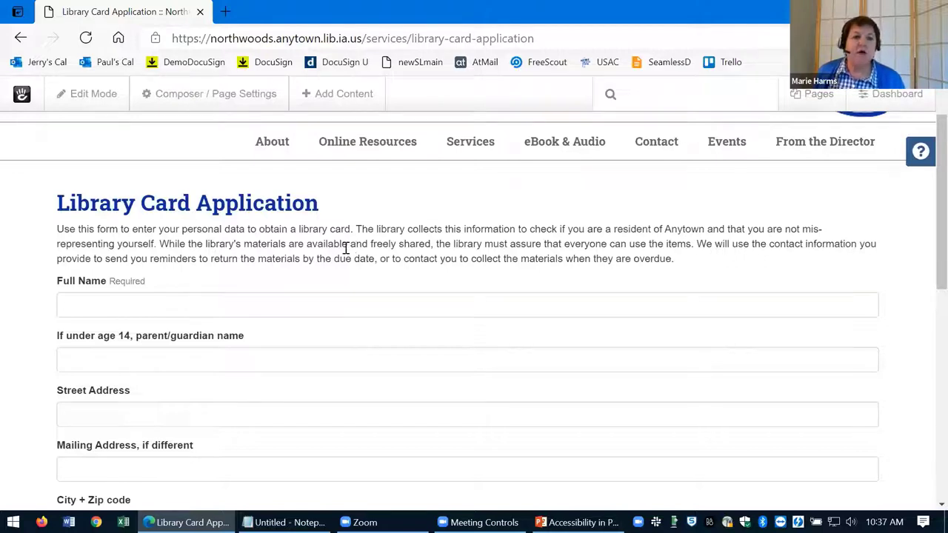
pyautogui.scroll(-1, 340, 259)
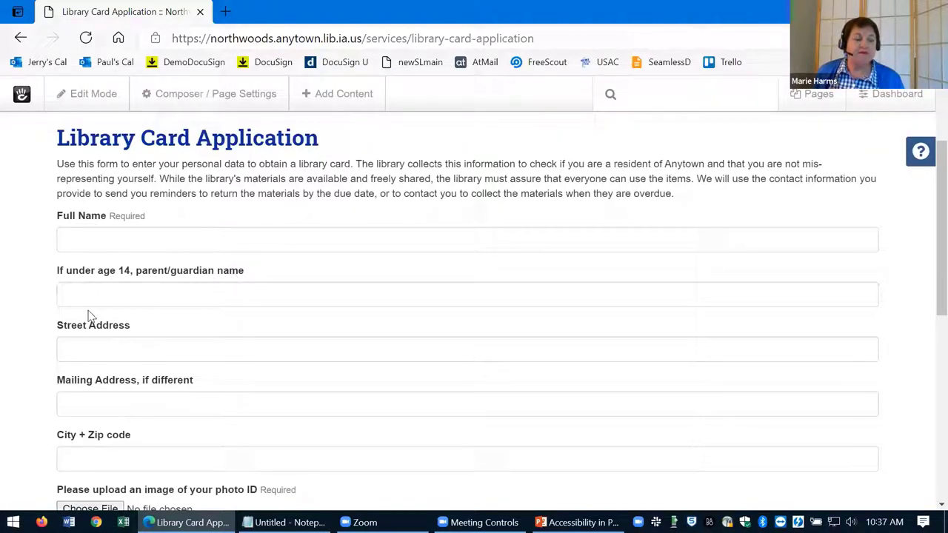
pyautogui.scroll(-1, 125, 343)
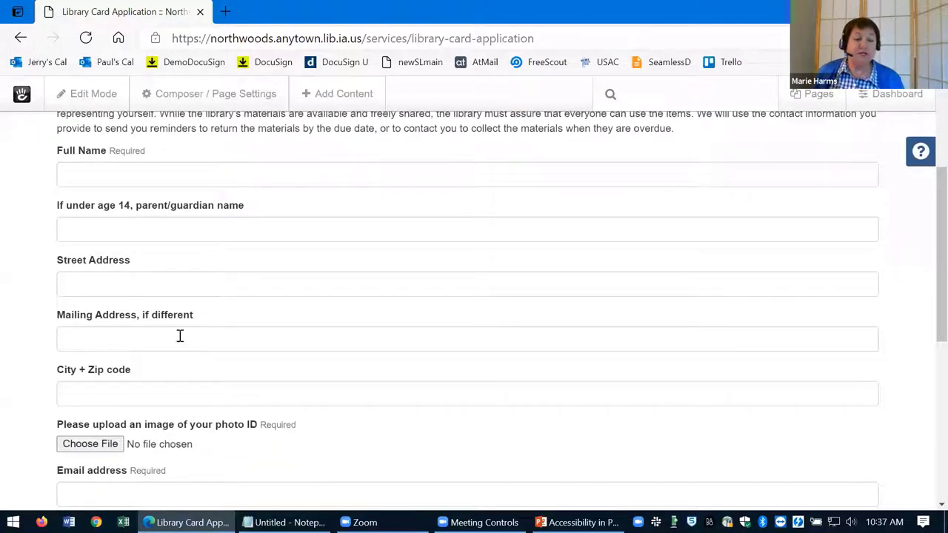
pyautogui.scroll(-1, 126, 348)
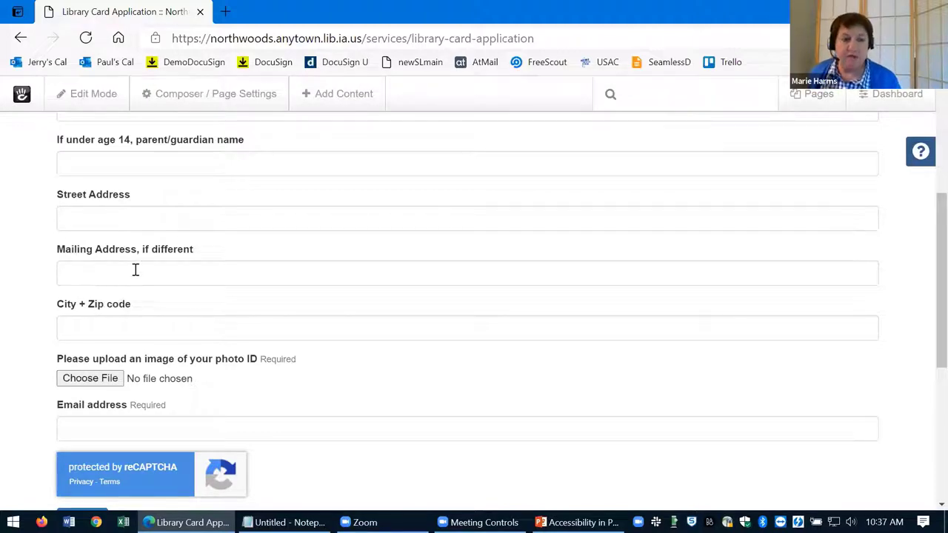
pyautogui.scroll(-2, 163, 326)
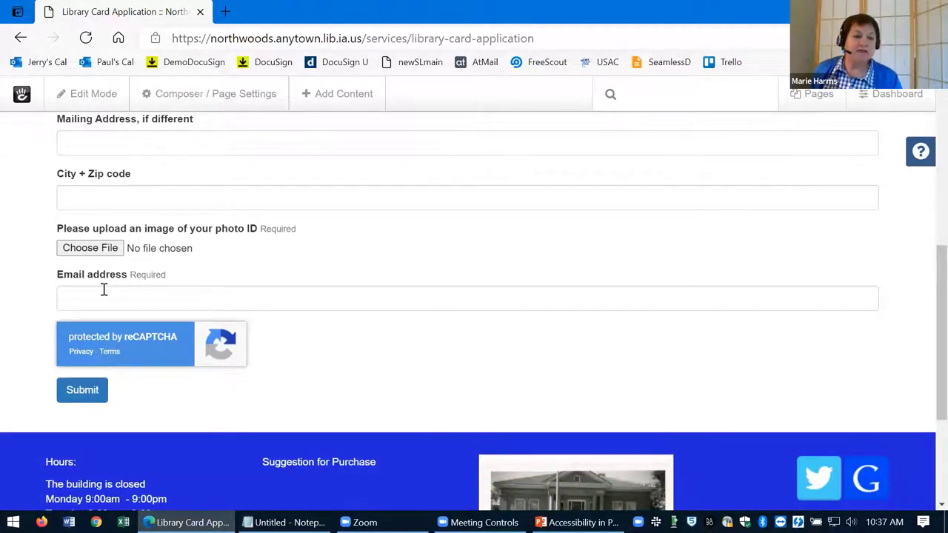
pyautogui.scroll(6, 259, 289)
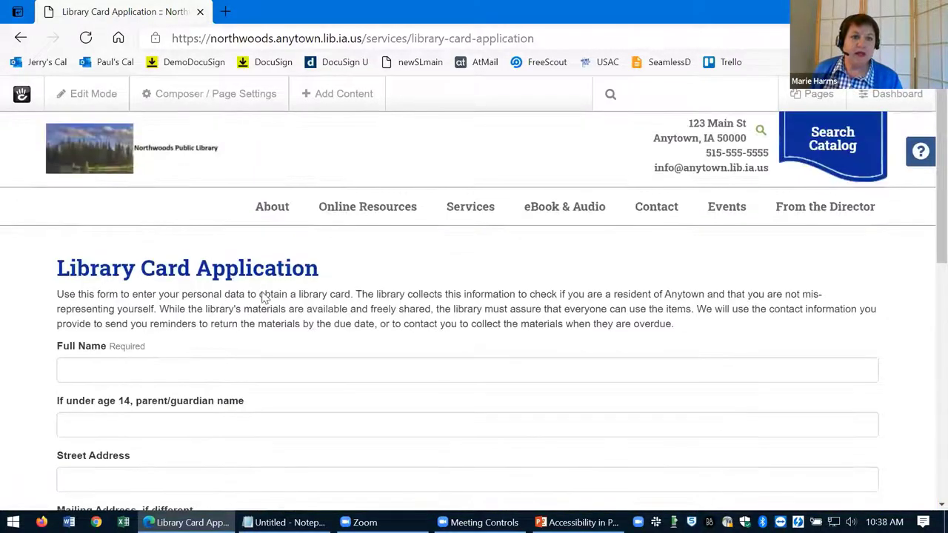
# Step: Turn on edit mode for the Library Card Application page and scroll down to its form block
pyautogui.click(111, 98)
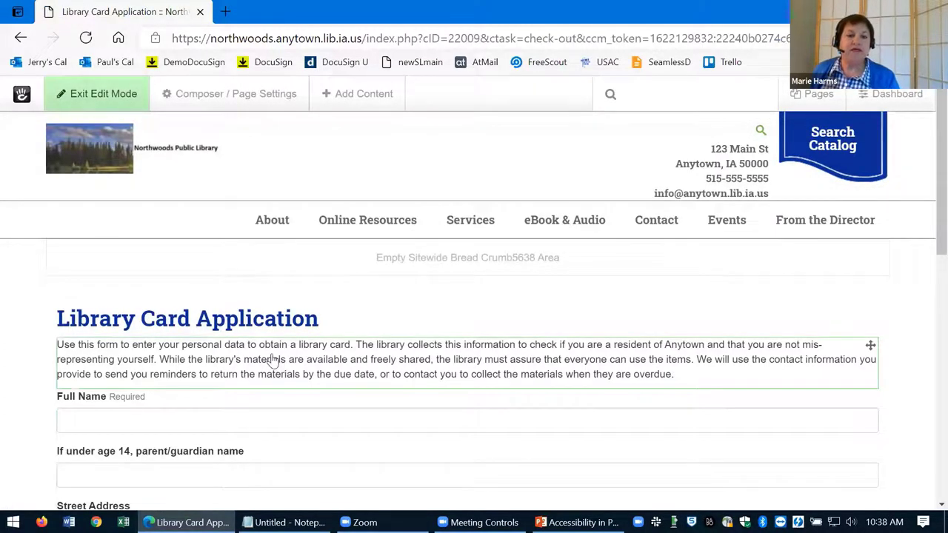
pyautogui.scroll(-1, 189, 372)
# Step: In the form block's field list, drag Email address above Full Name to make it first
pyautogui.click(194, 367)
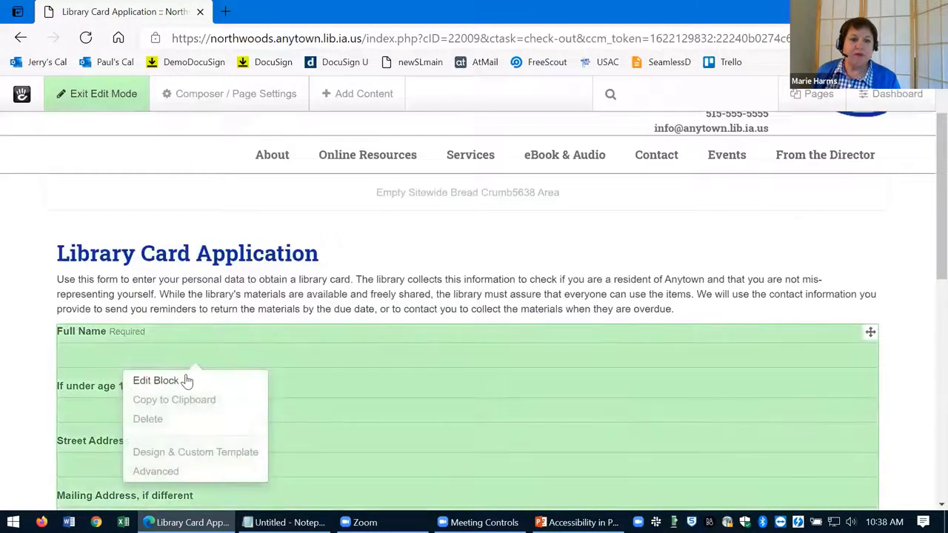
pyautogui.click(186, 380)
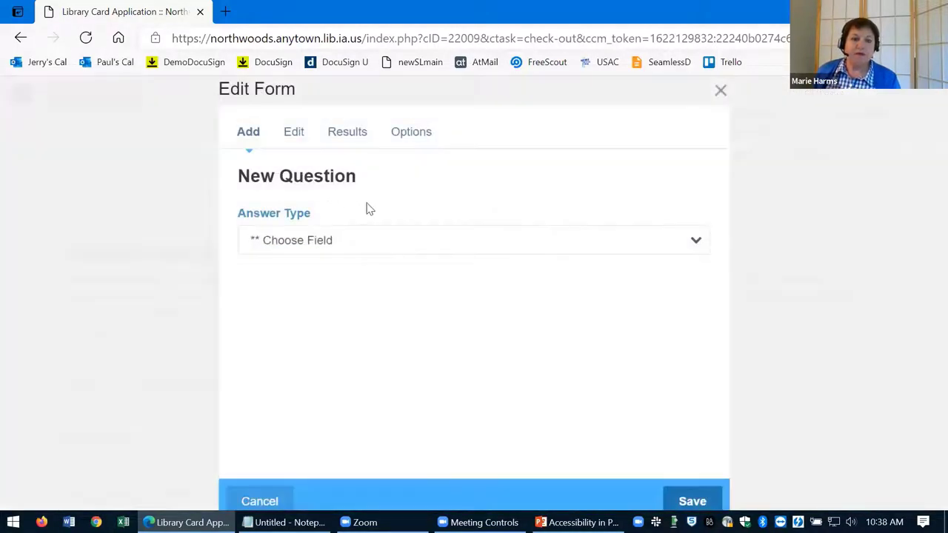
pyautogui.click(306, 138)
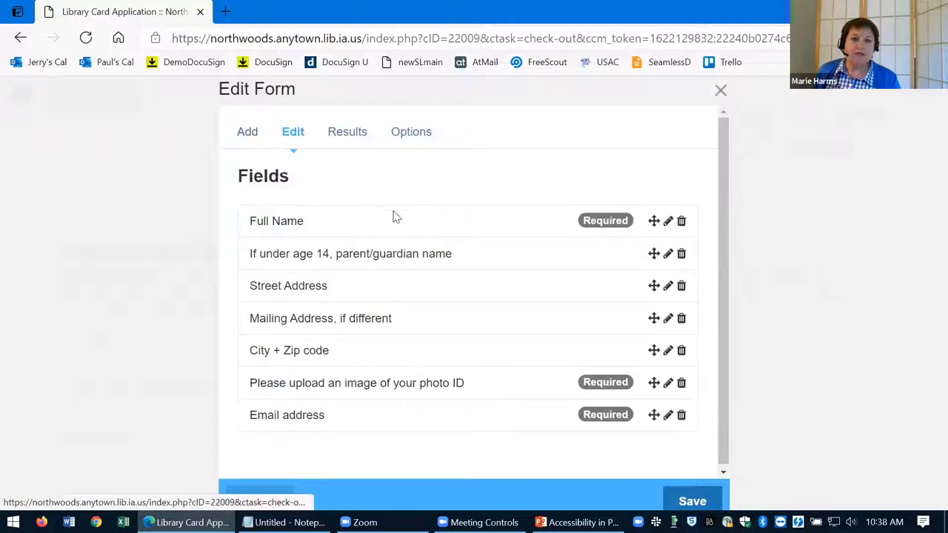
pyautogui.scroll(-1, 432, 229)
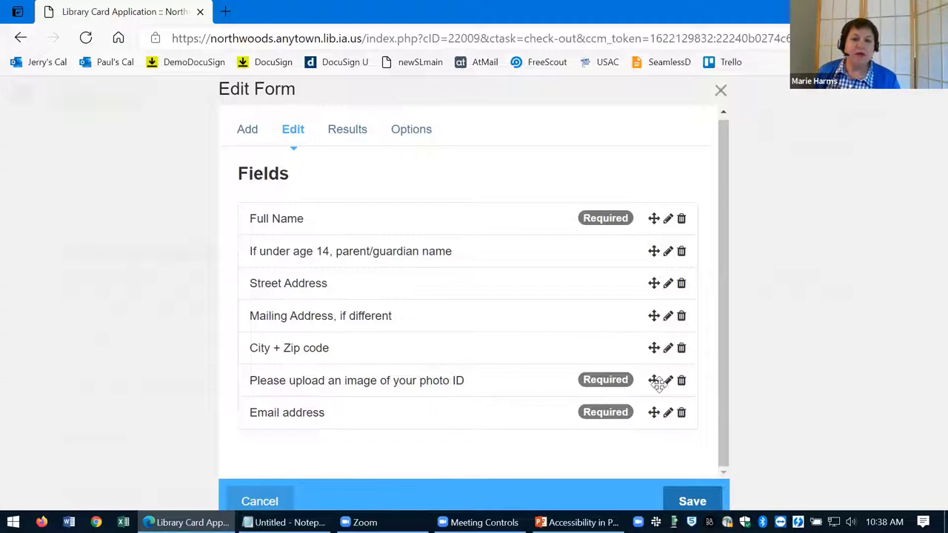
pyautogui.moveTo(653, 413); pyautogui.dragTo(675, 224)
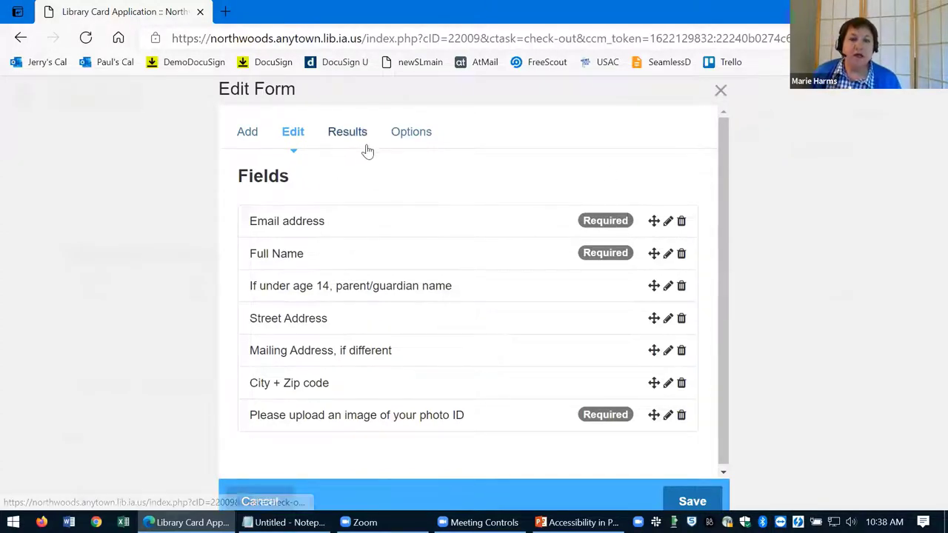
# Step: Change the form's Submit Button Label from 'Submit' to 'Send to the Library'
pyautogui.click(408, 133)
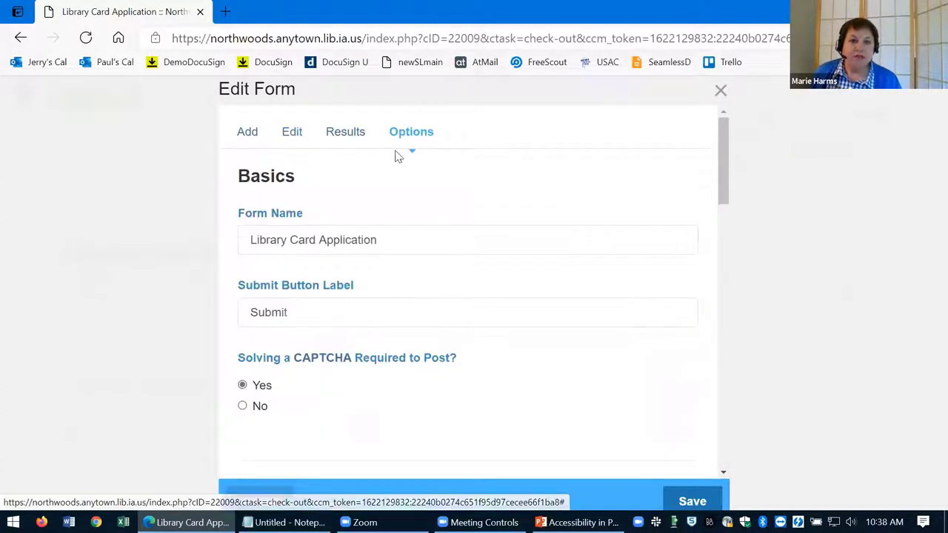
pyautogui.scroll(-3, 401, 232)
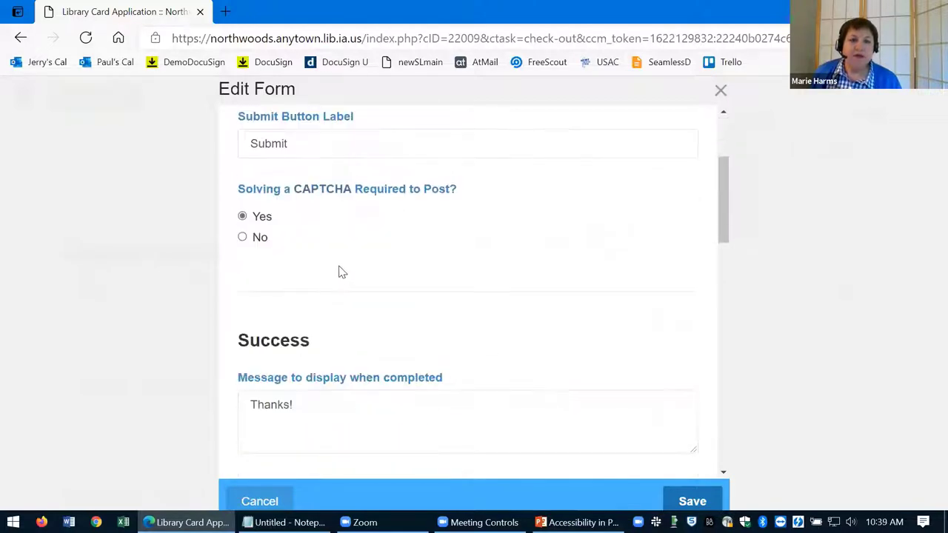
pyautogui.scroll(1, 342, 231)
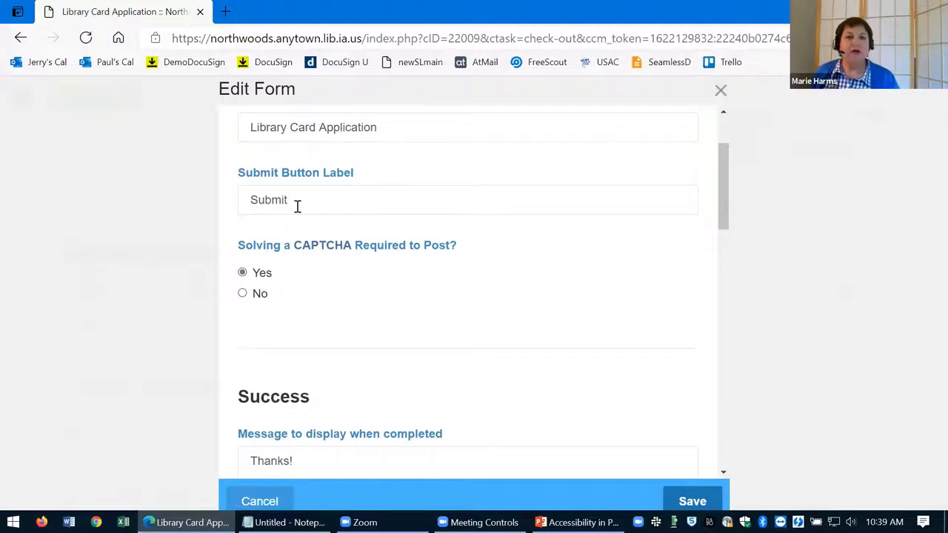
pyautogui.moveTo(295, 199); pyautogui.dragTo(246, 205)
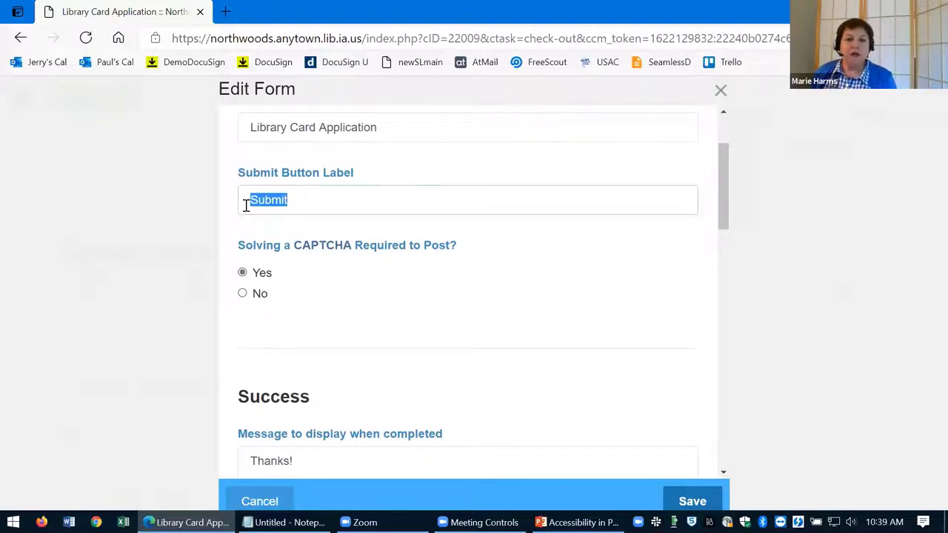
pyautogui.write('Send to the')
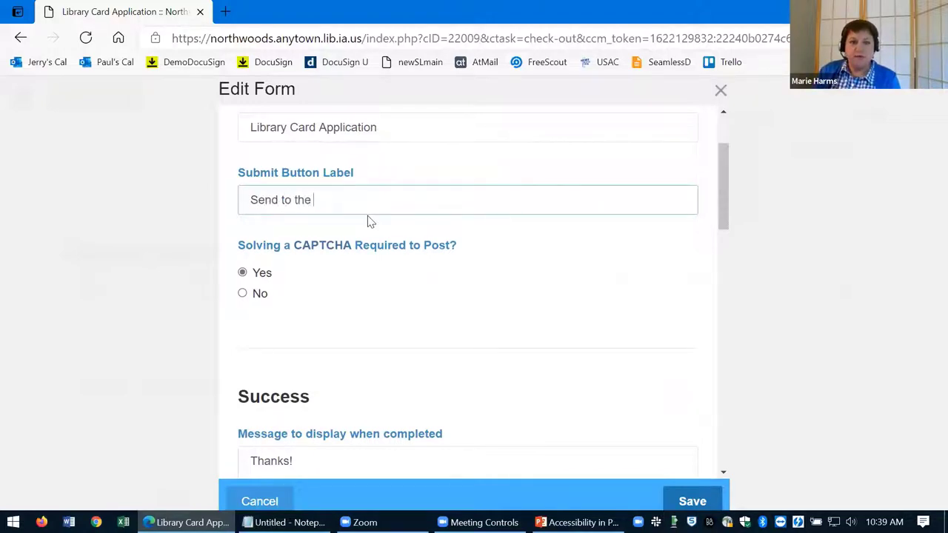
pyautogui.write(' Li')
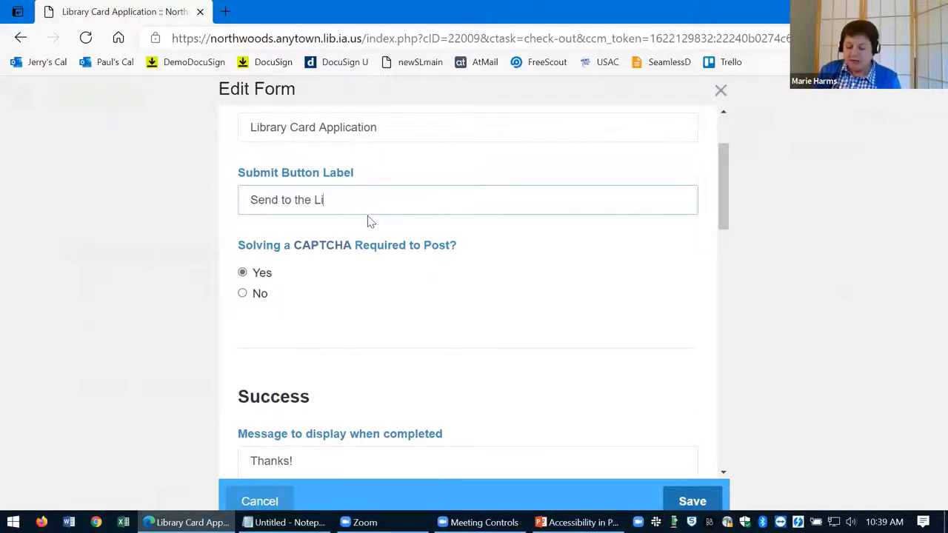
pyautogui.write('v')
pyautogui.press('BackSpace')
pyautogui.write('b')
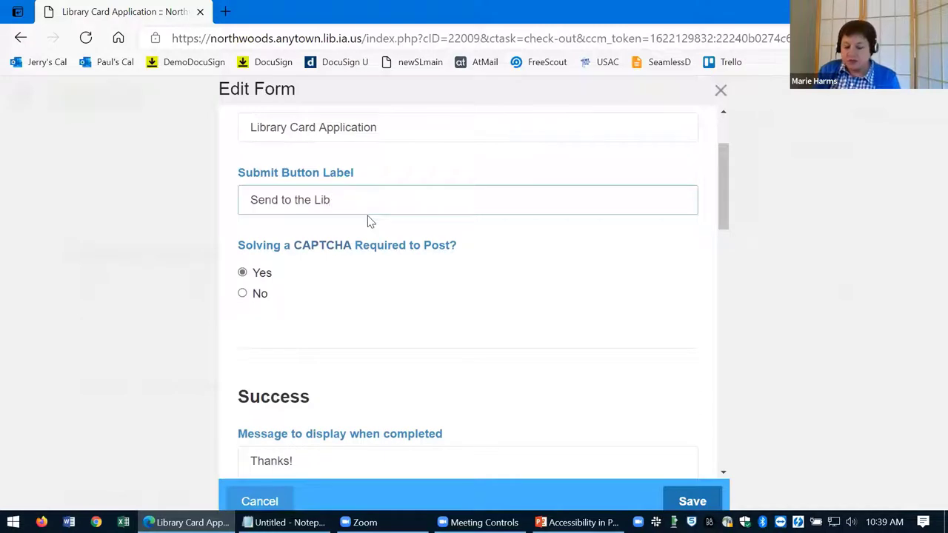
pyautogui.write('rary')
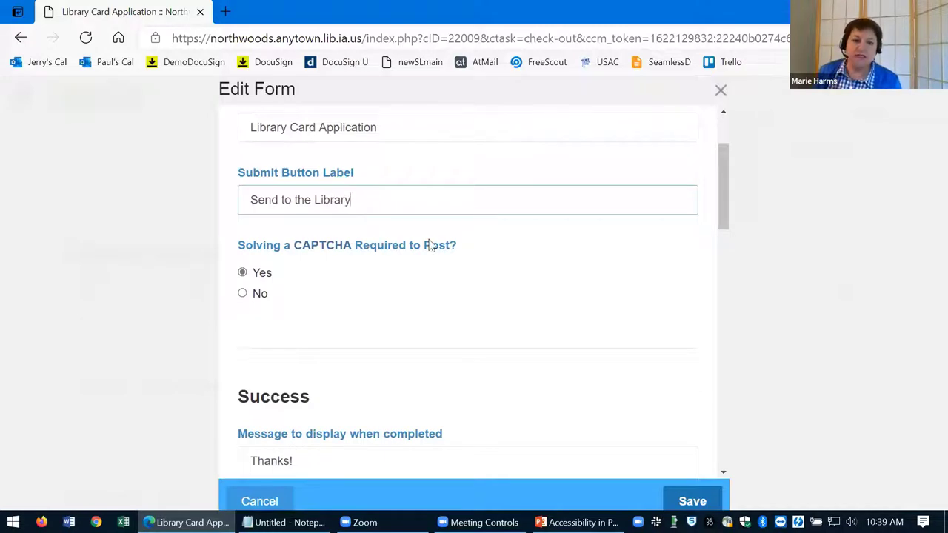
# Step: Scroll through the remaining form options and save the form block
pyautogui.scroll(-2, 396, 300)
pyautogui.scroll(-3, 393, 307)
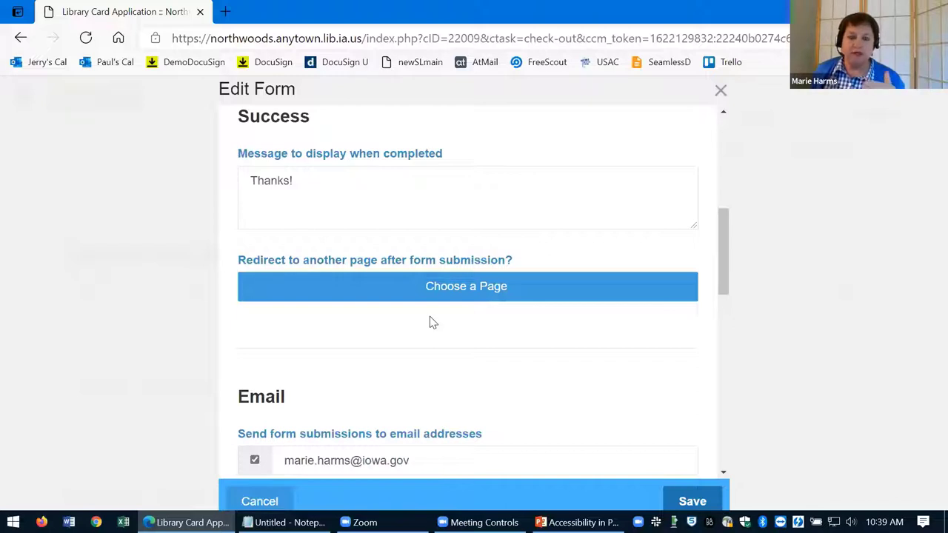
pyautogui.scroll(-5, 429, 329)
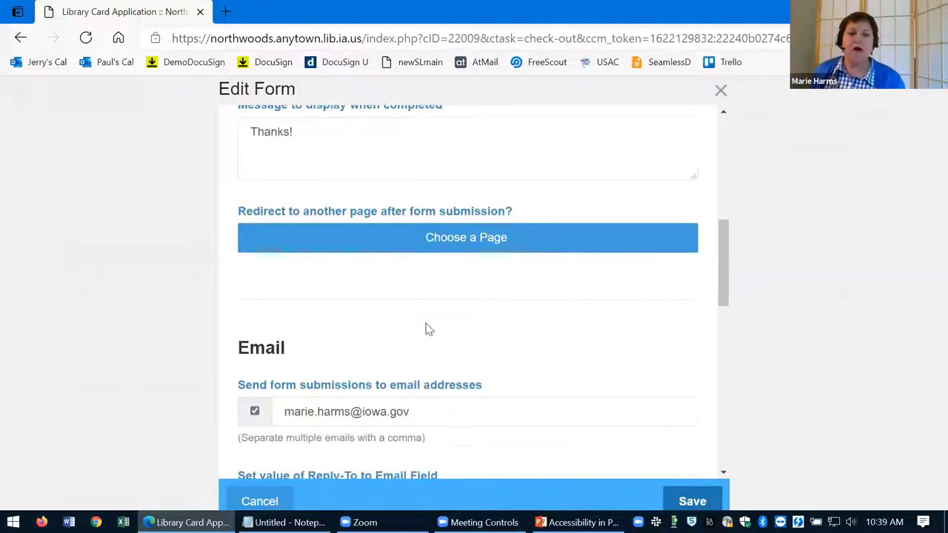
pyautogui.scroll(-5, 437, 330)
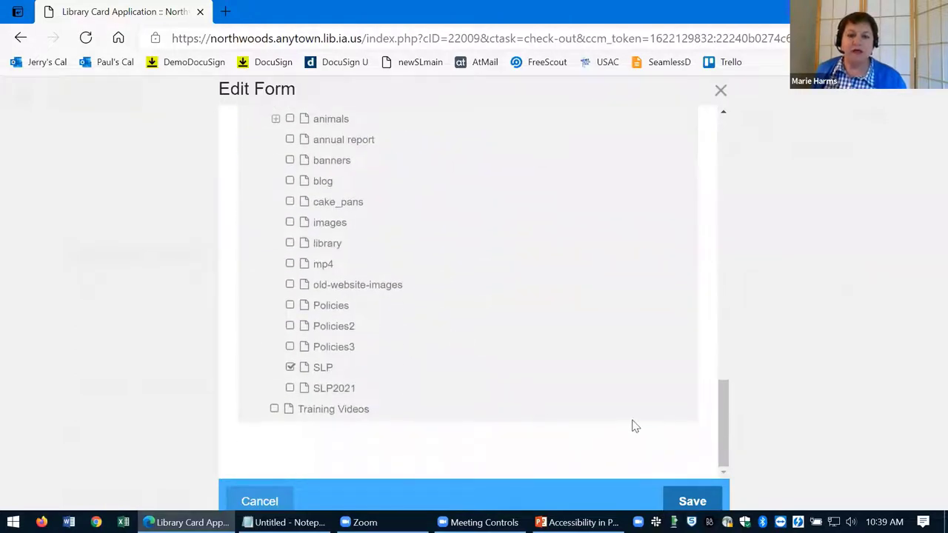
pyautogui.click(693, 501)
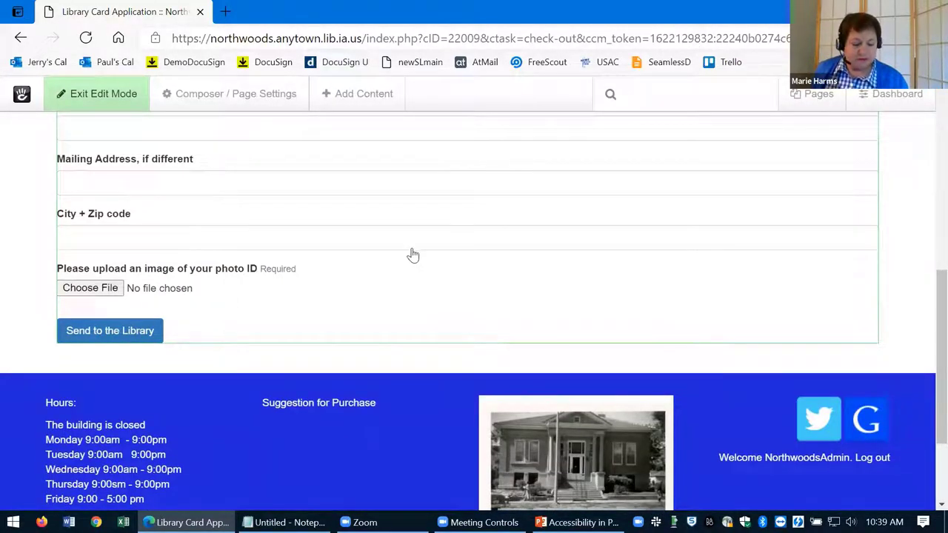
# Step: Exit edit mode and choose Save Changes to store the edits as a new version
pyautogui.scroll(6, 411, 254)
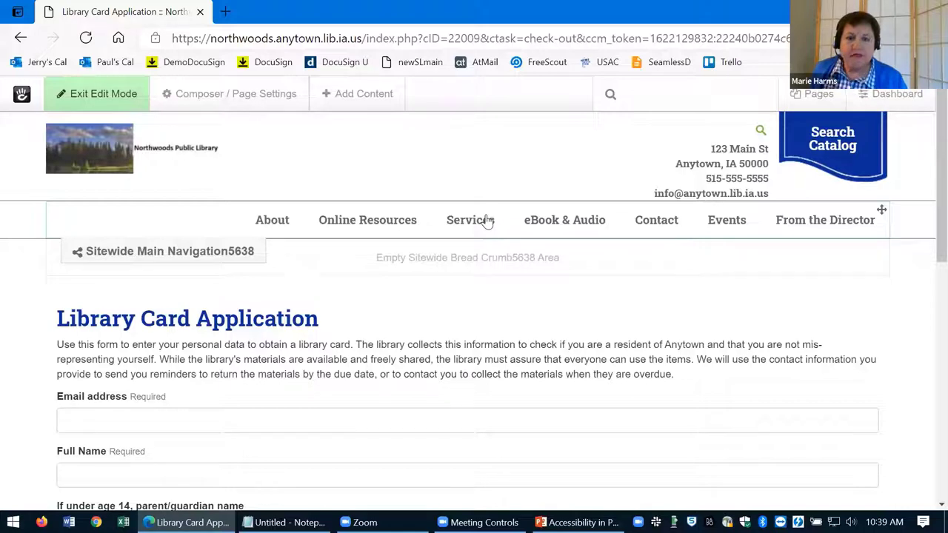
pyautogui.click(487, 221)
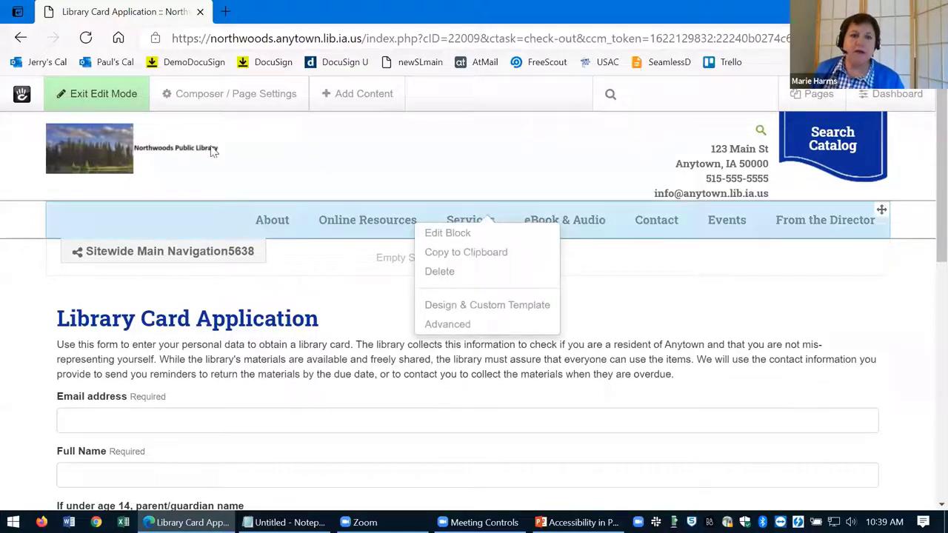
pyautogui.click(115, 92)
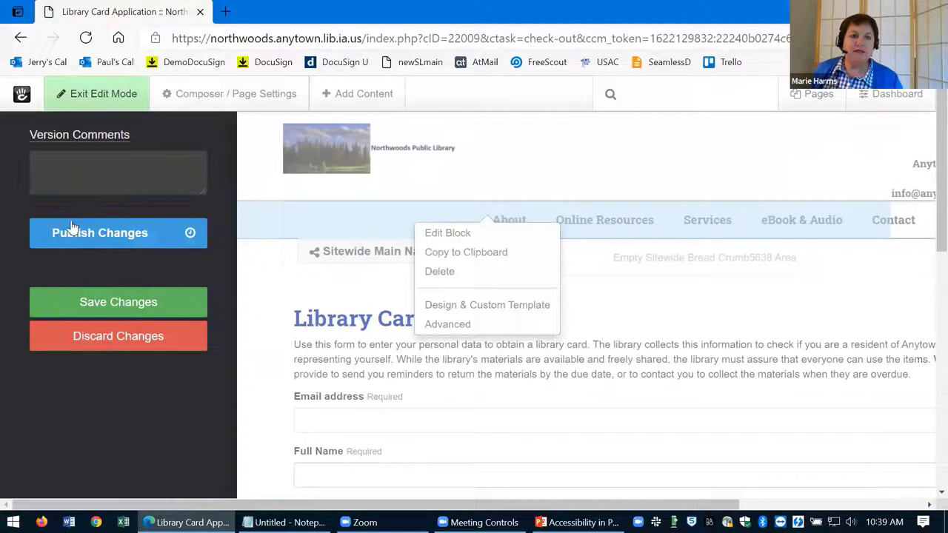
pyautogui.click(107, 305)
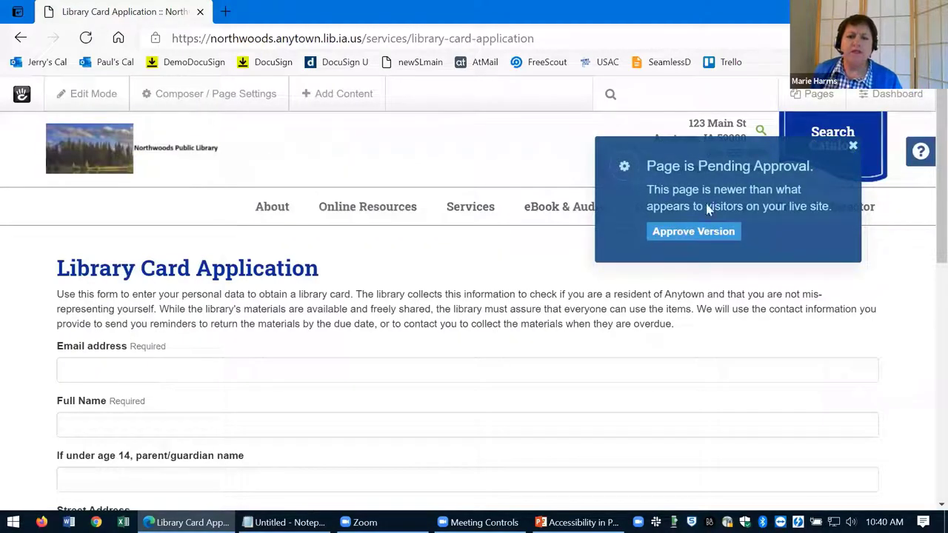
# Step: Approve the pending Library Card Application page version
pyautogui.click(686, 232)
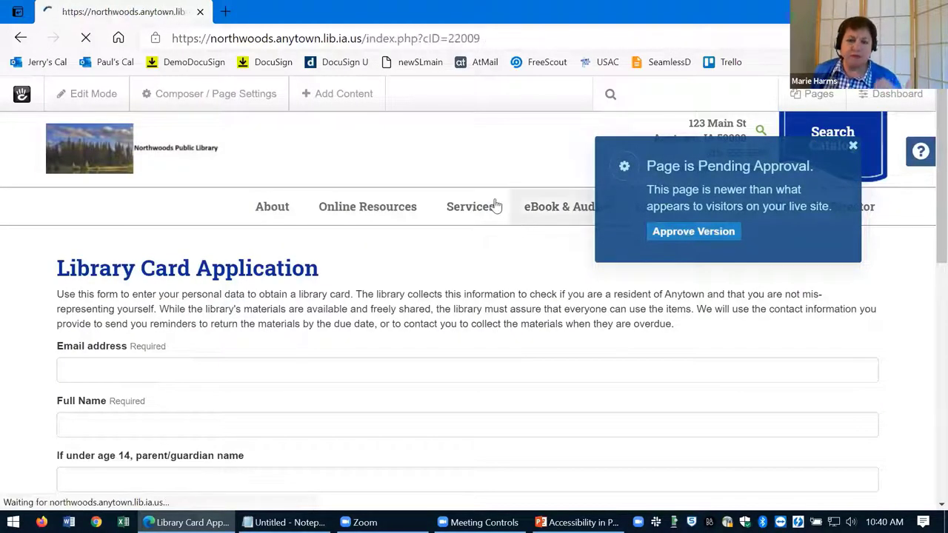
pyautogui.moveTo(478, 211)
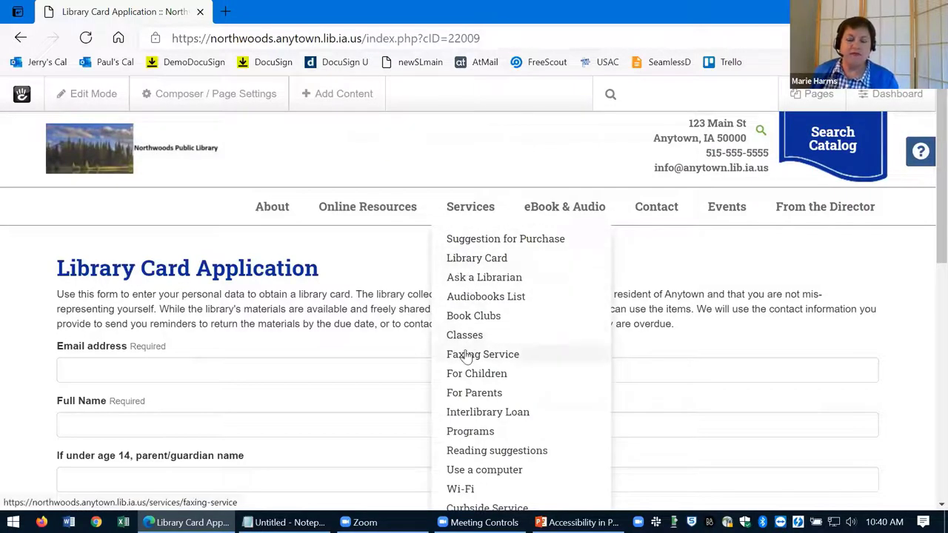
pyautogui.scroll(-3, 466, 356)
pyautogui.scroll(3, 466, 355)
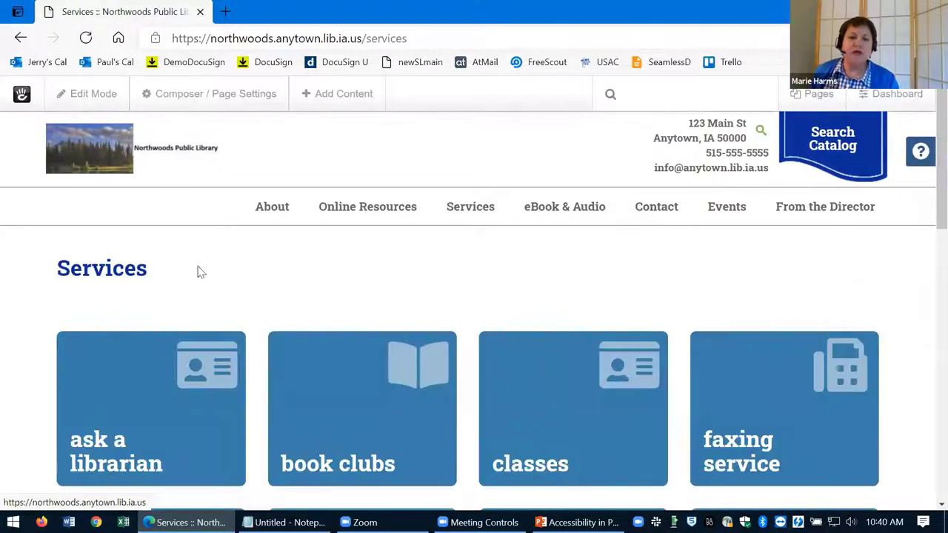
# Step: Browse the Services page tiles: ask a librarian, book clubs, classes and faxing service
pyautogui.scroll(-2, 213, 302)
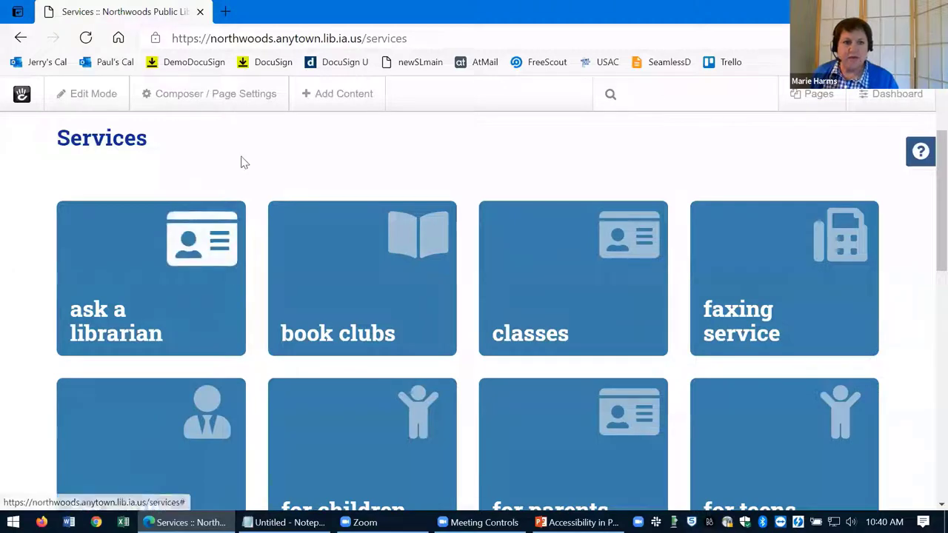
pyautogui.scroll(2, 281, 222)
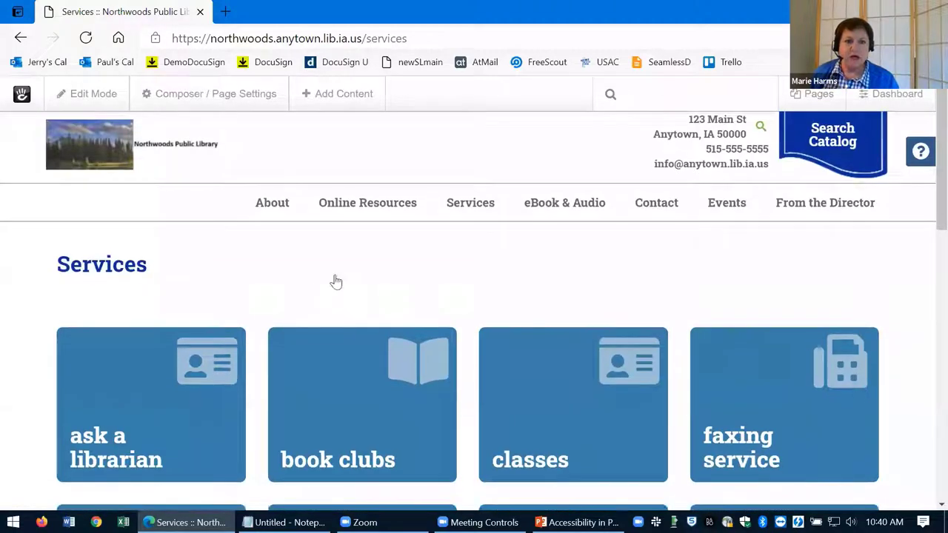
pyautogui.scroll(-2, 366, 278)
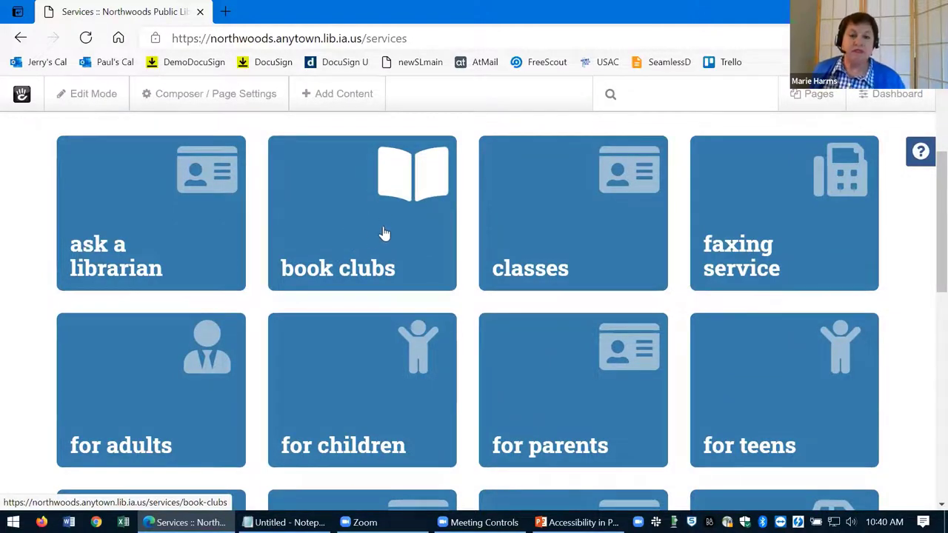
pyautogui.scroll(-2, 391, 232)
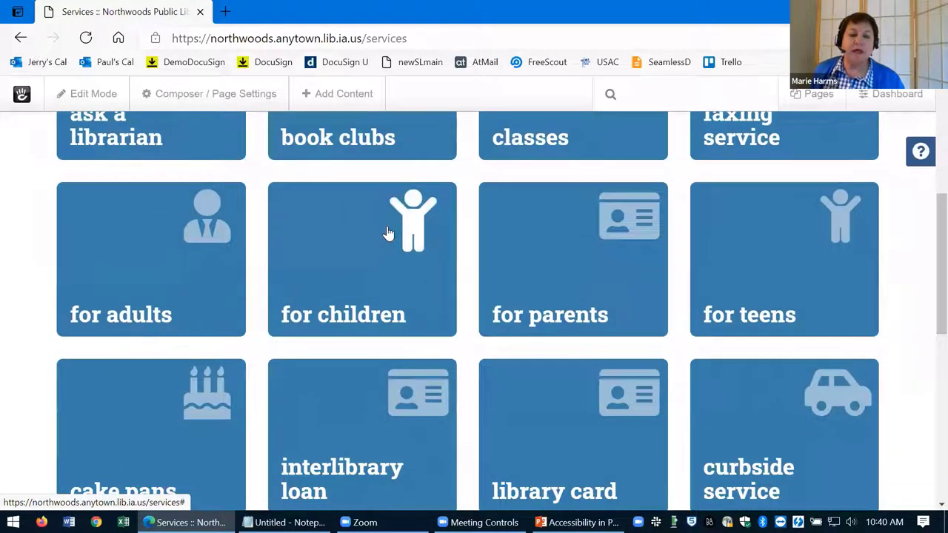
pyautogui.scroll(3, 386, 231)
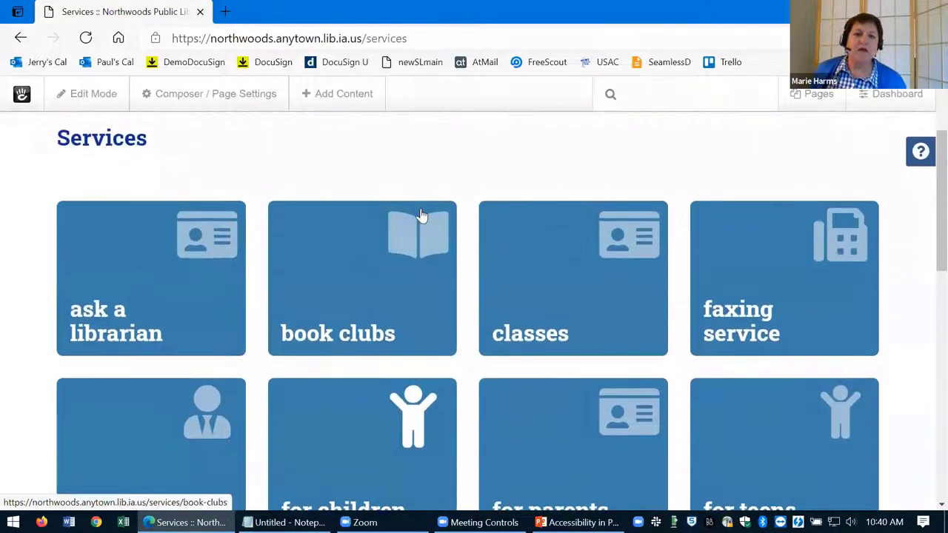
pyautogui.scroll(2, 453, 233)
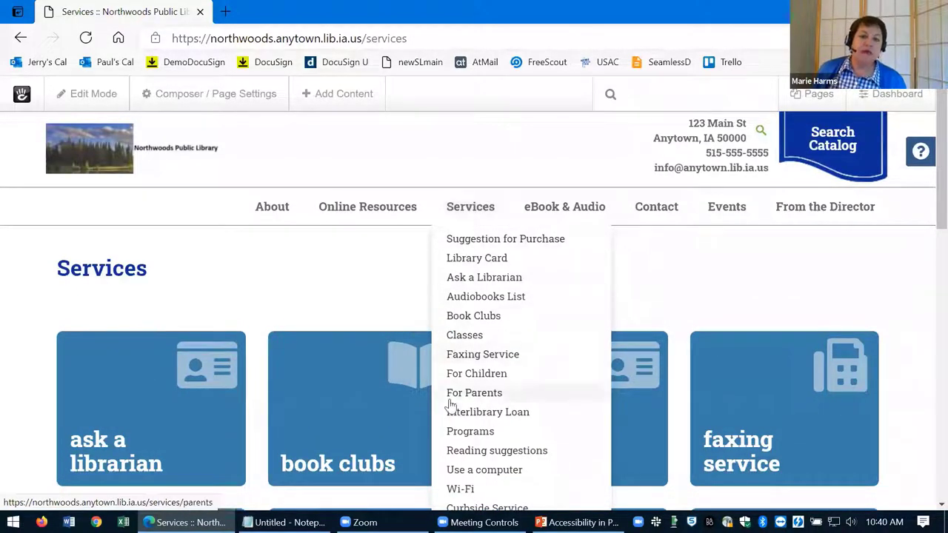
pyautogui.scroll(-2, 377, 397)
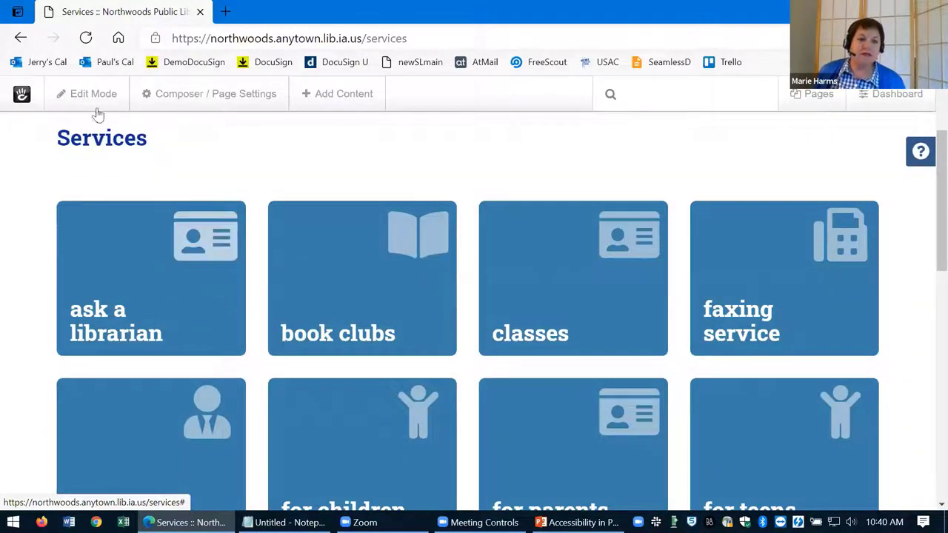
# Step: In edit mode, set the ask a librarian icon box's Box Link to Page, targeting Ask a Librarian
pyautogui.click(71, 98)
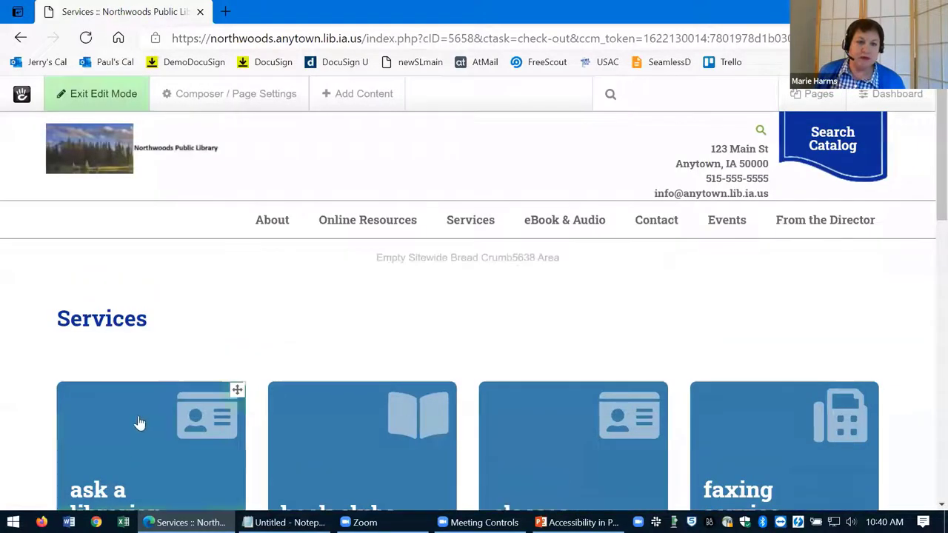
pyautogui.click(140, 423)
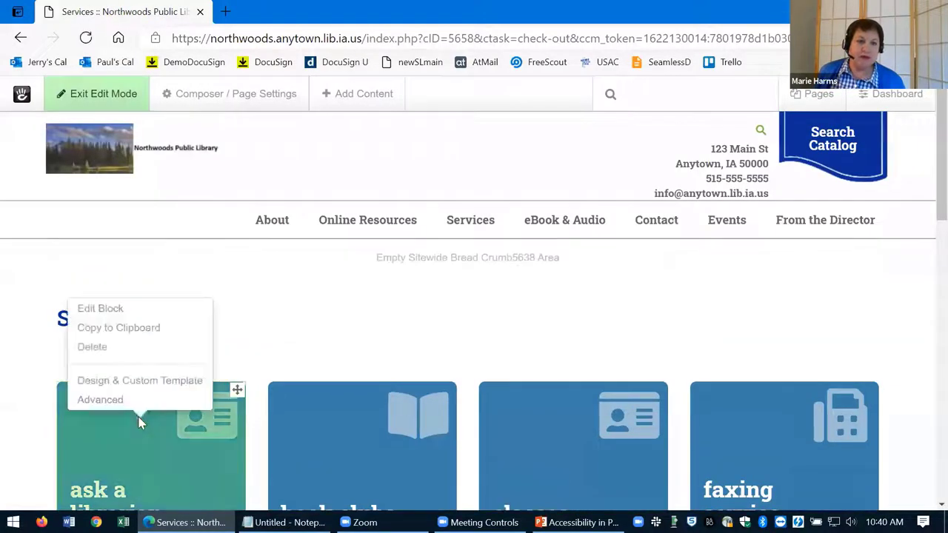
pyautogui.click(126, 311)
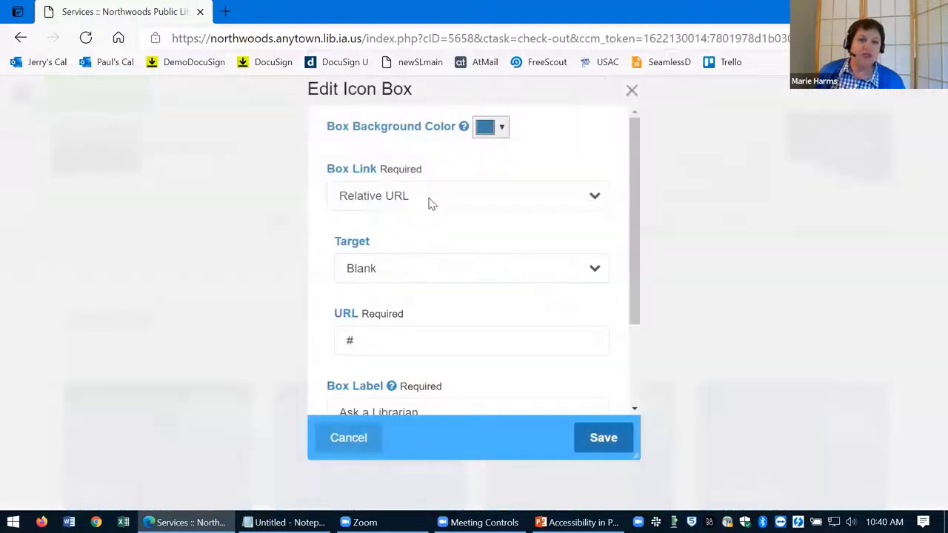
pyautogui.click(430, 201)
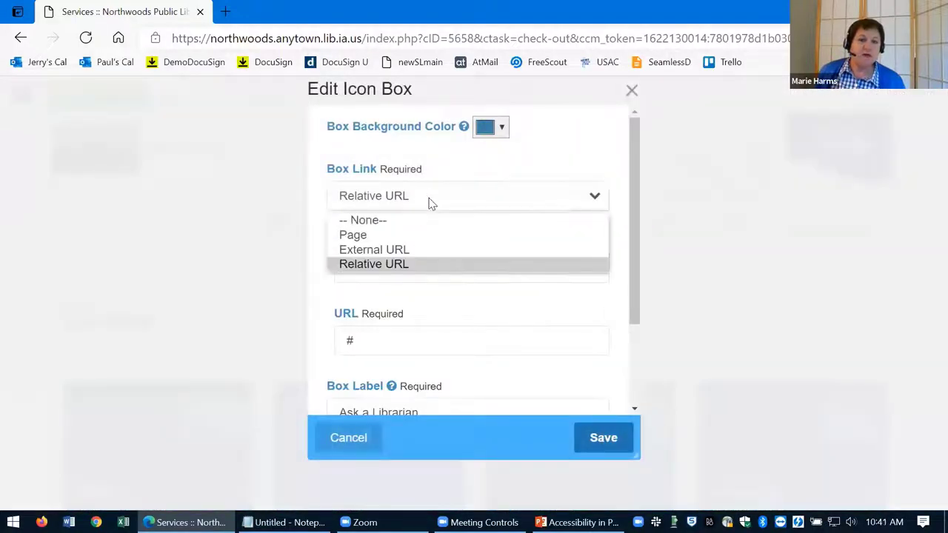
pyautogui.click(378, 237)
pyautogui.click(415, 277)
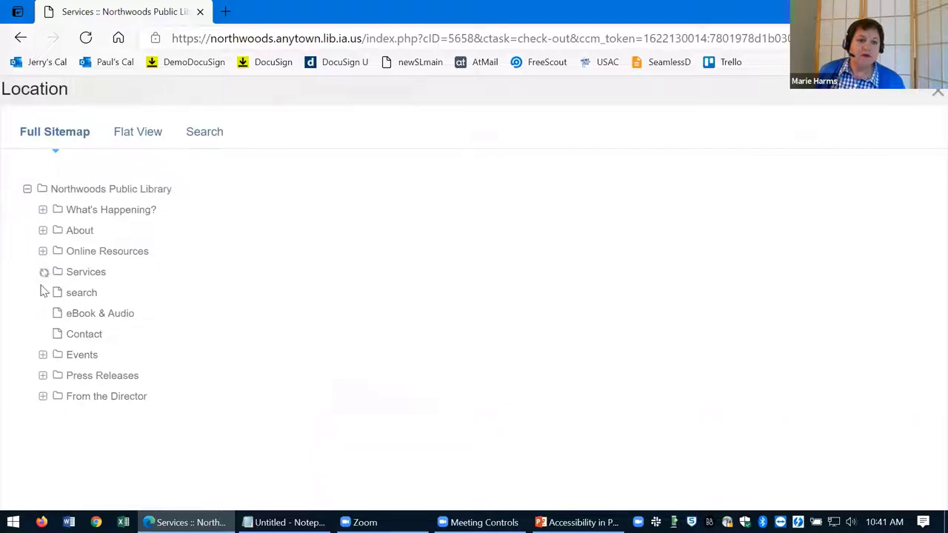
pyautogui.click(128, 336)
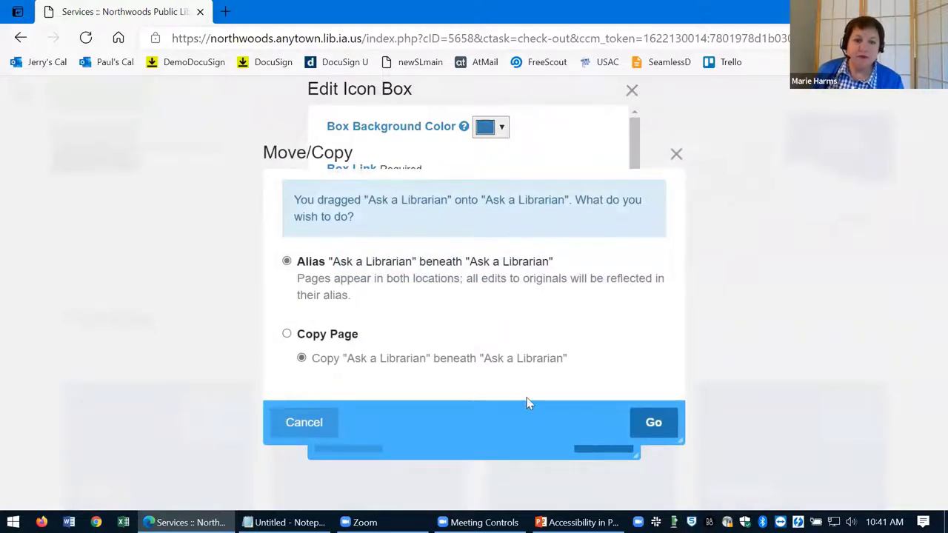
pyautogui.click(653, 427)
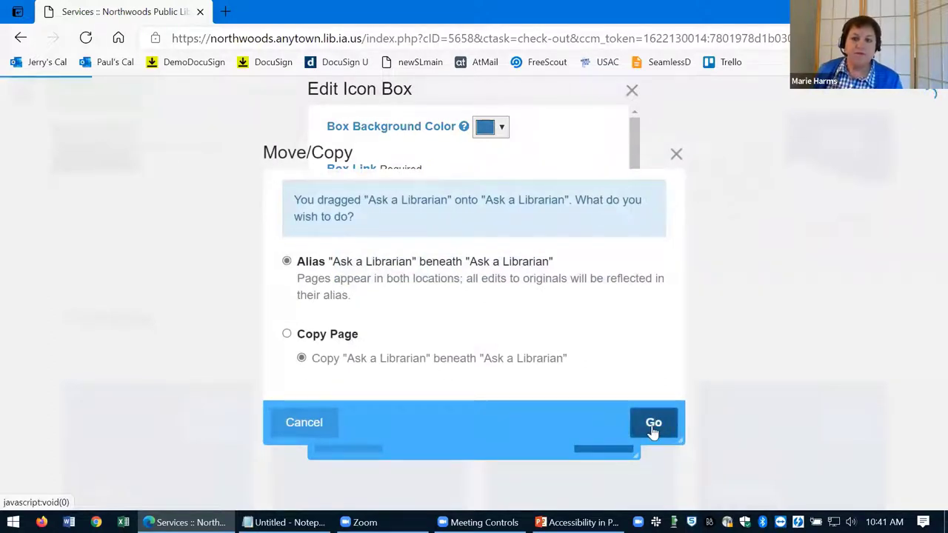